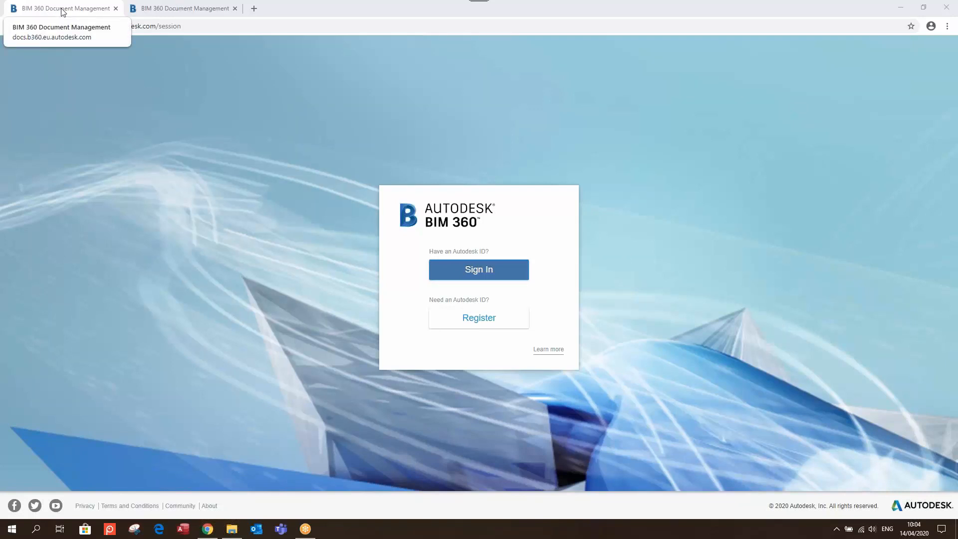
# Close the duplicate BIM 360 tab, keeping only the docs.b360.eu.autodesk.com sign-in page
pyautogui.click(214, 28)
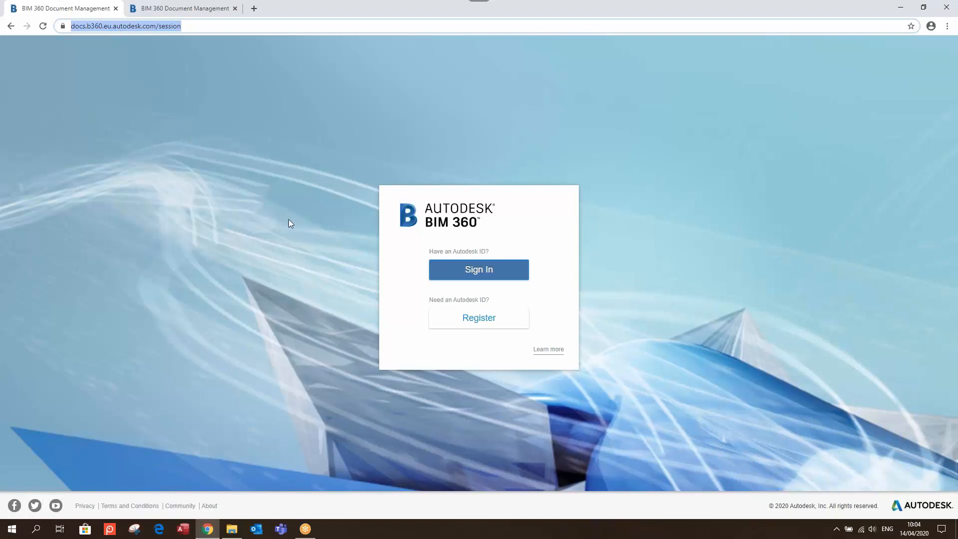
pyautogui.click(203, 9)
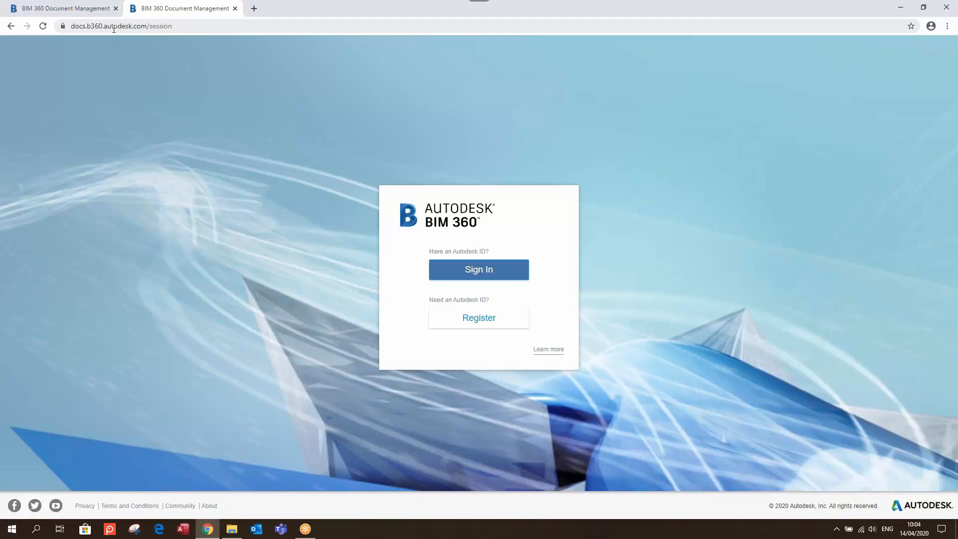
pyautogui.click(235, 8)
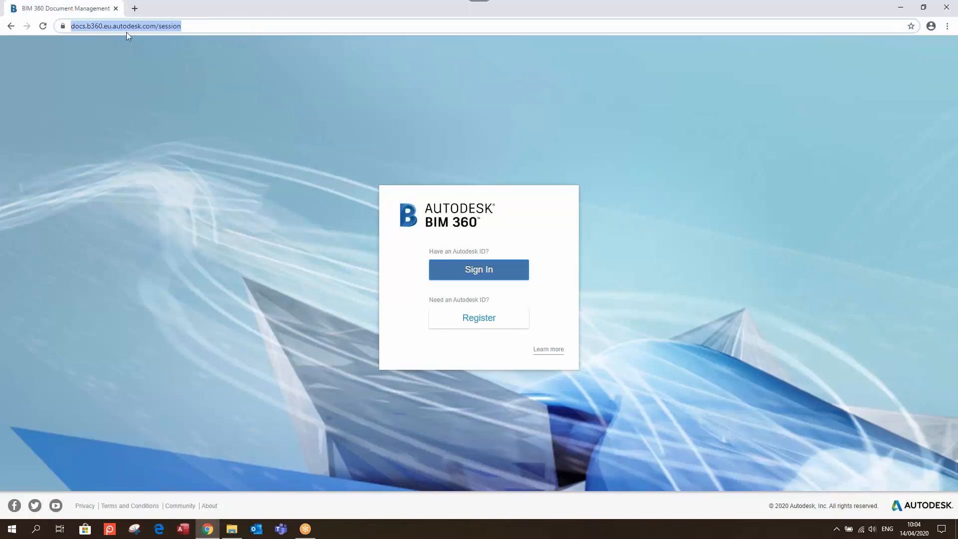
# Sign in to BIM 360 with the account e-mail and password
pyautogui.click(476, 272)
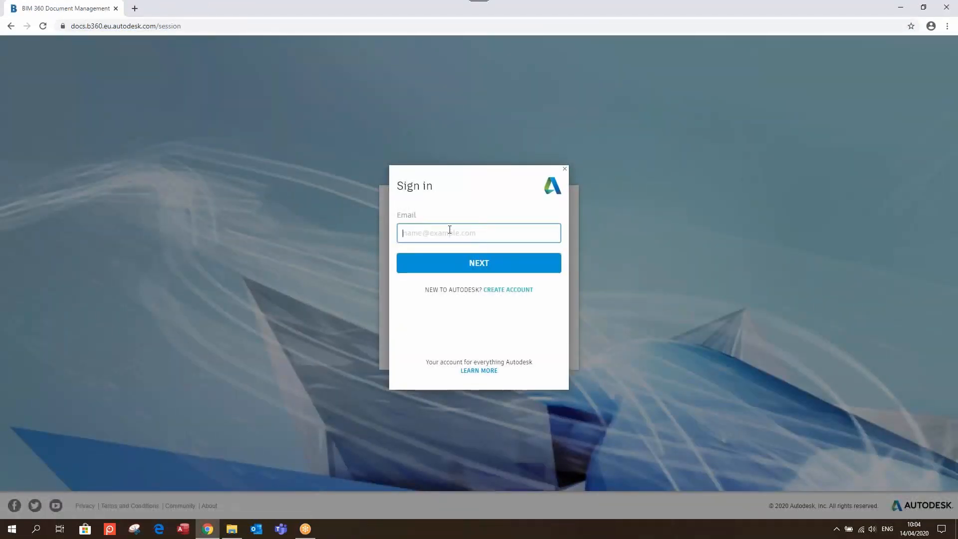
pyautogui.press('Return')
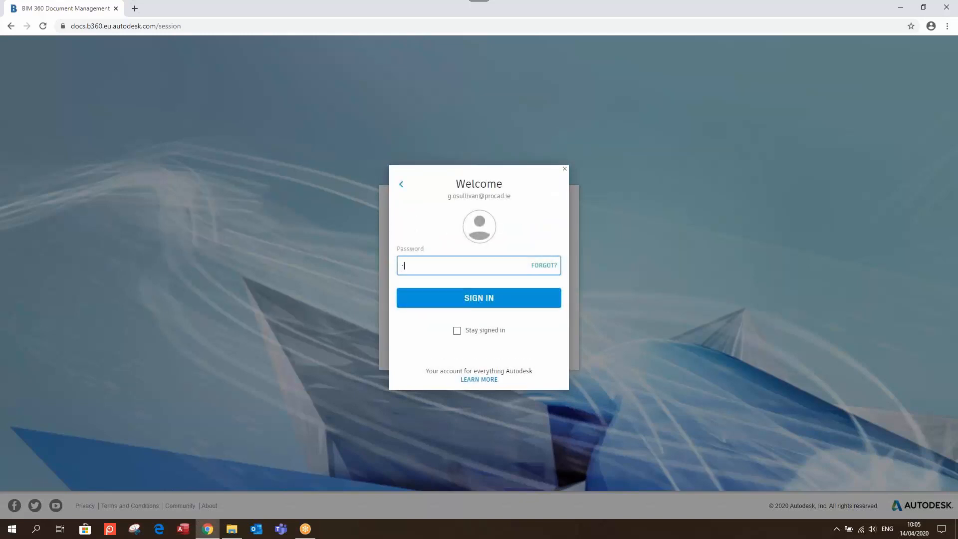
pyautogui.write('•••••••••••')
pyautogui.click(434, 296)
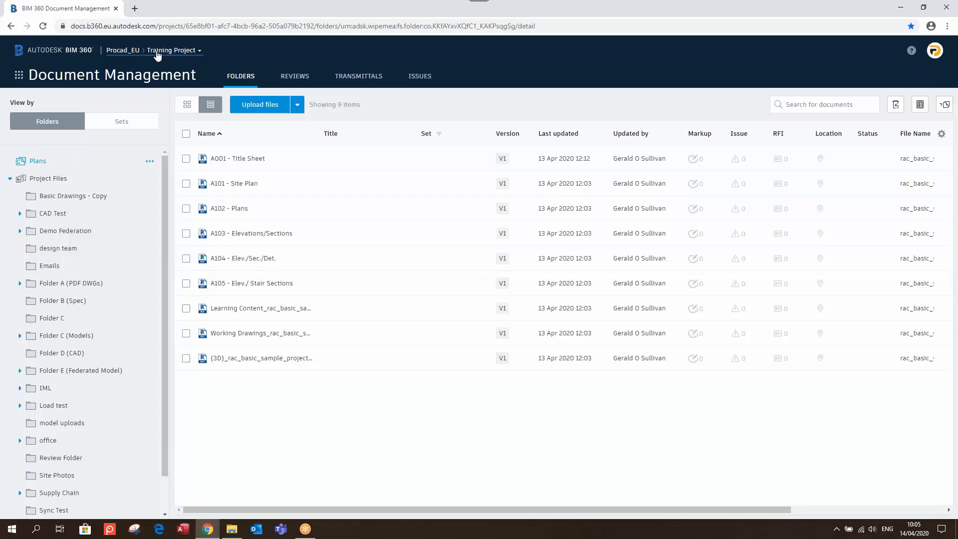
# Browse the account's project list without switching projects, then show the BIM 360 module list
pyautogui.click(192, 51)
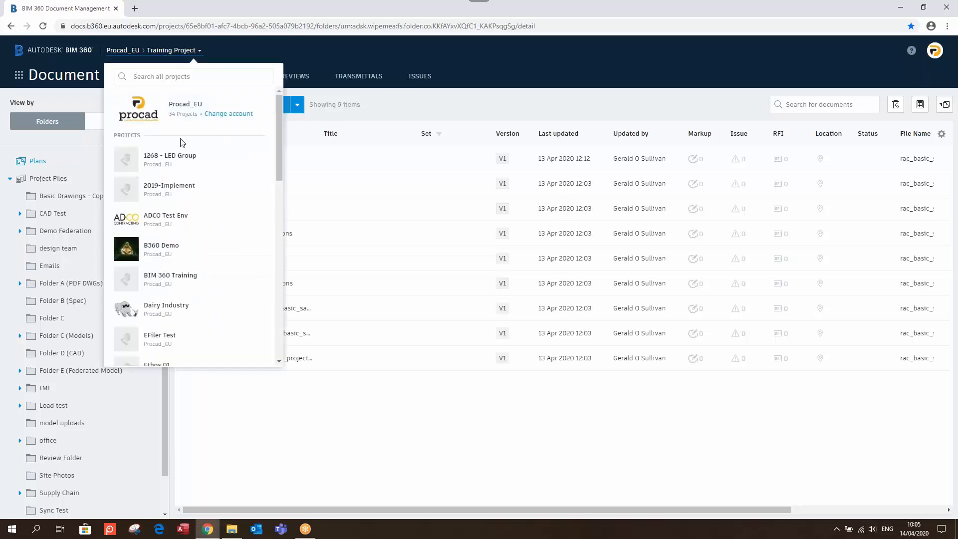
pyautogui.scroll(-10, 197, 163)
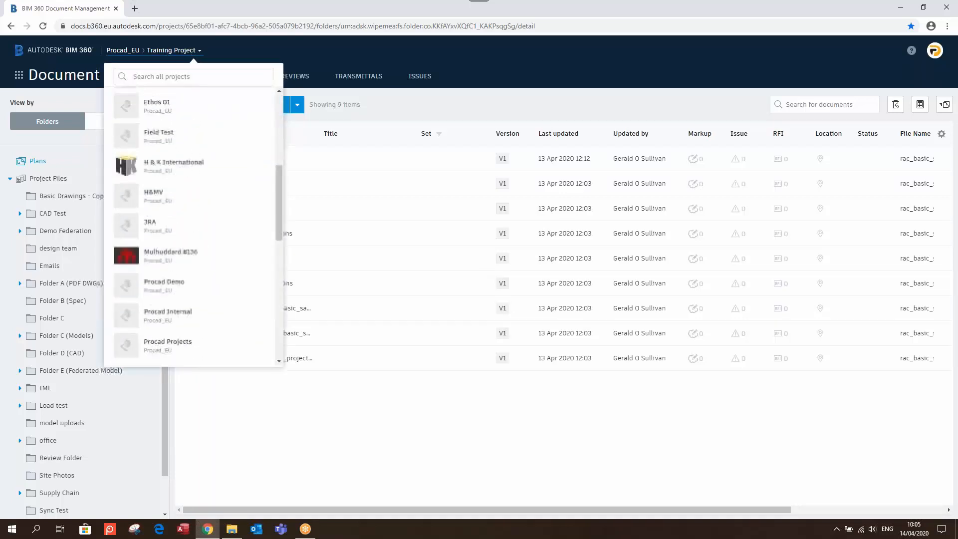
pyautogui.scroll(-8, 199, 160)
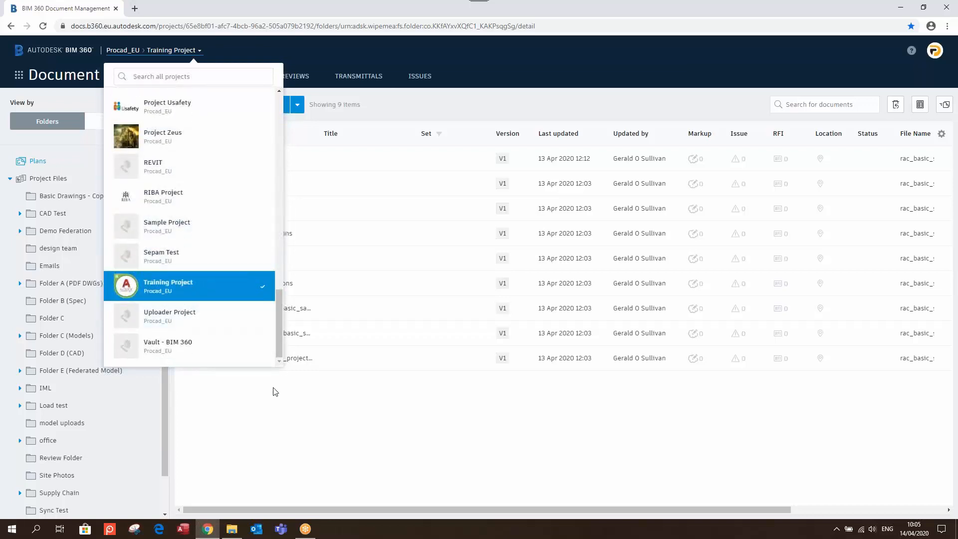
pyautogui.click(278, 412)
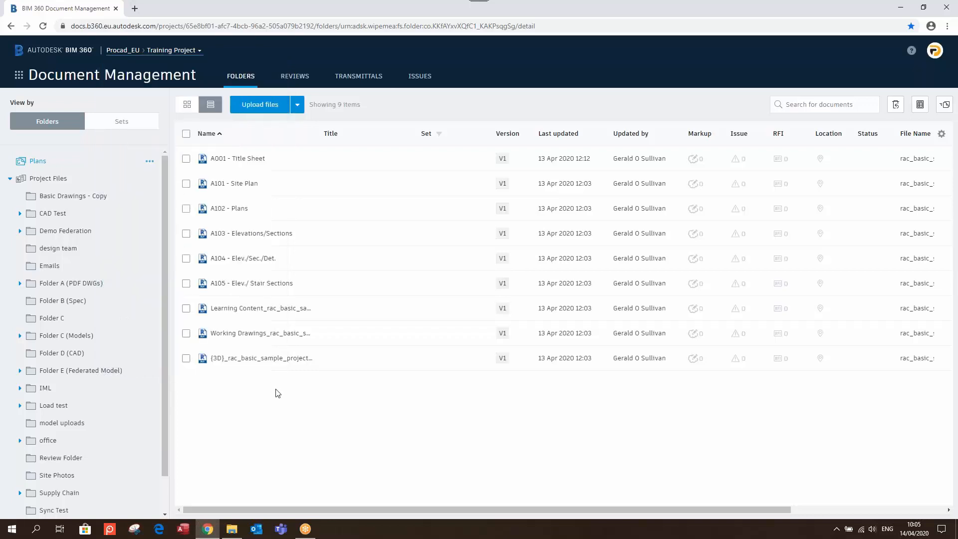
pyautogui.click(19, 75)
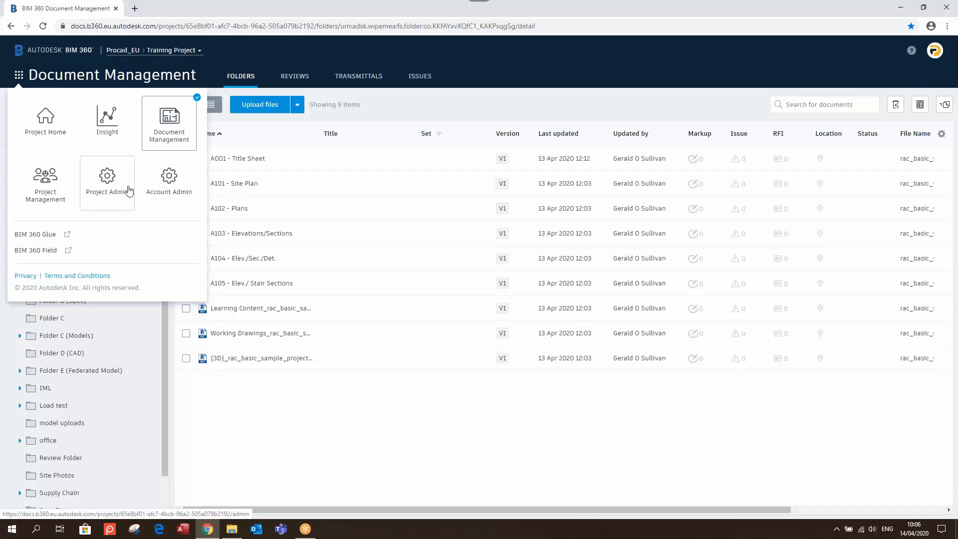
# Dismiss the module list, collapse and re-expand Project Files, and open Folder C (Models)
pyautogui.click(276, 401)
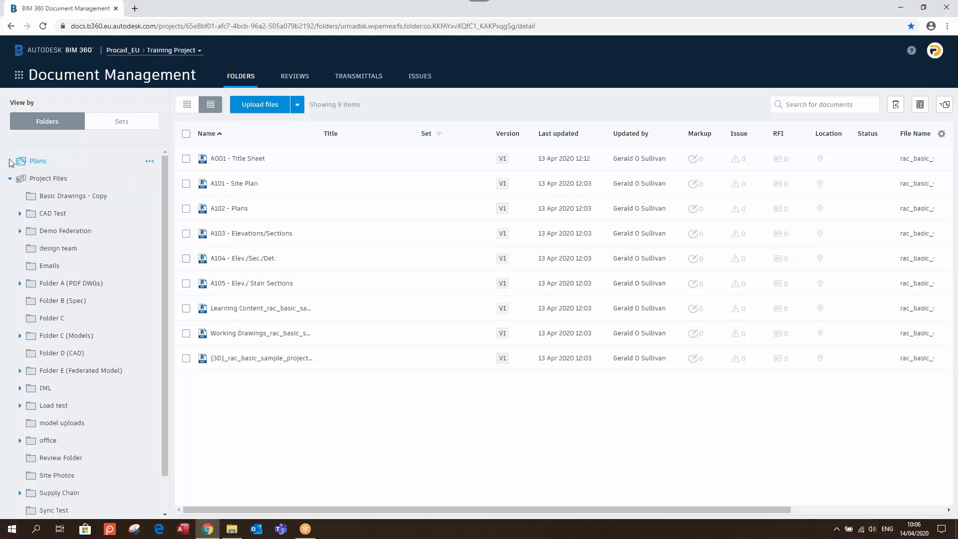
pyautogui.click(9, 178)
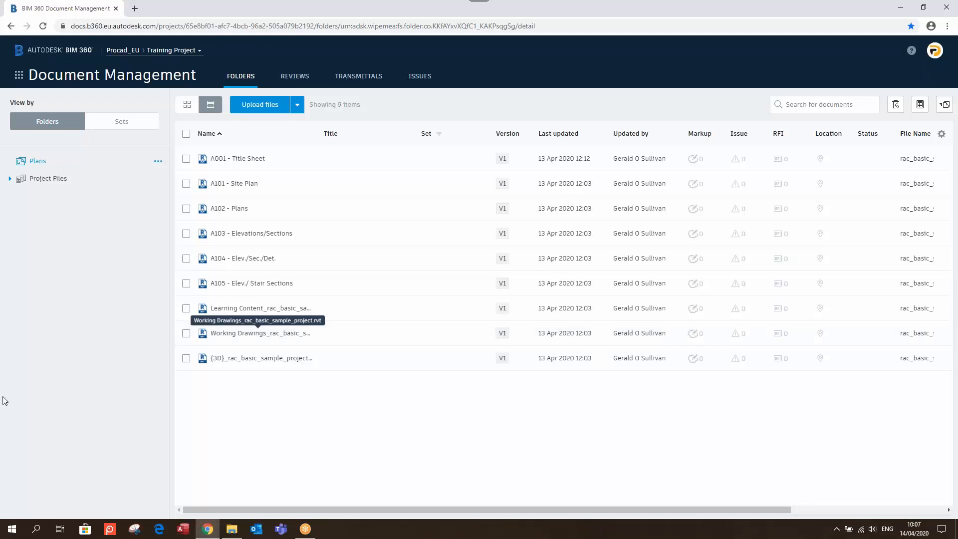
pyautogui.click(20, 182)
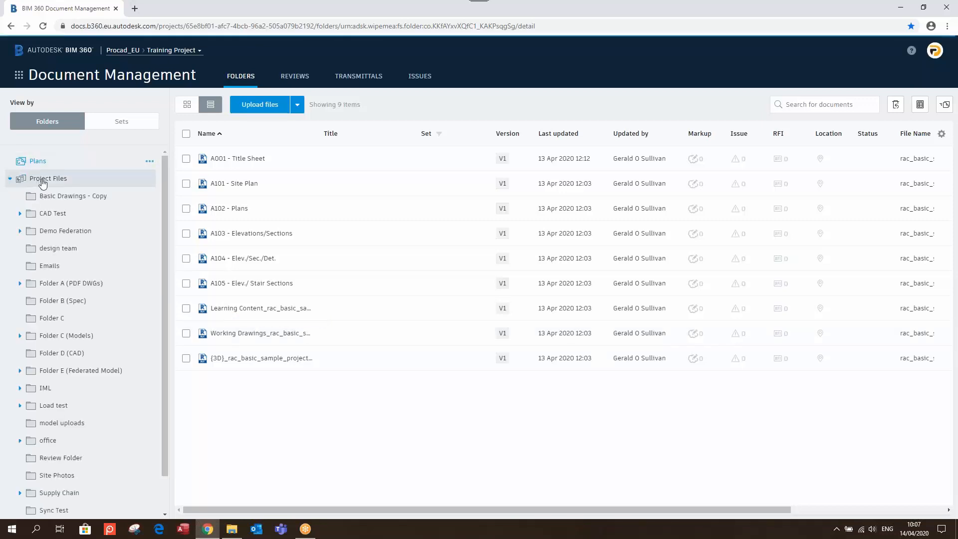
pyautogui.click(66, 335)
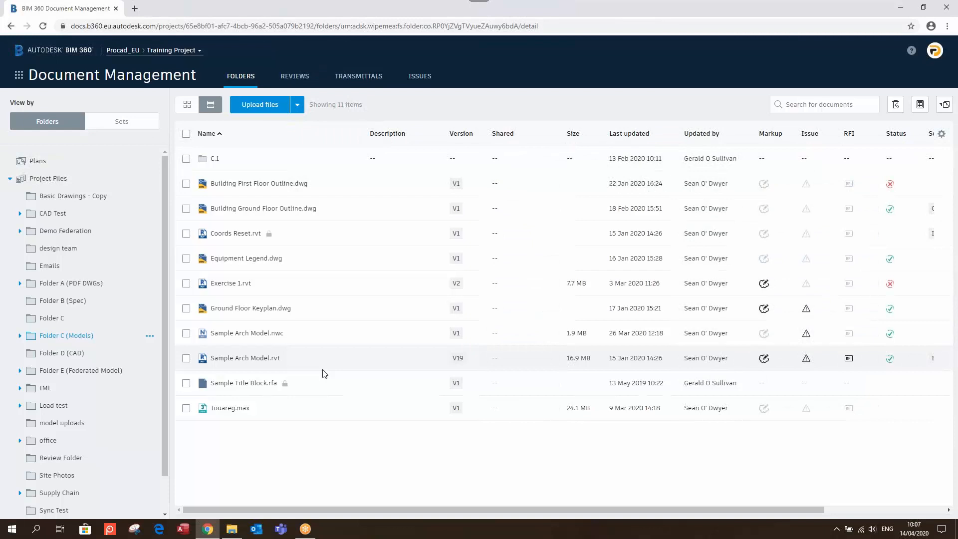
# View Sample Arch Model.rvt's 2D sheets, then close the viewer and return to Plans
pyautogui.click(252, 359)
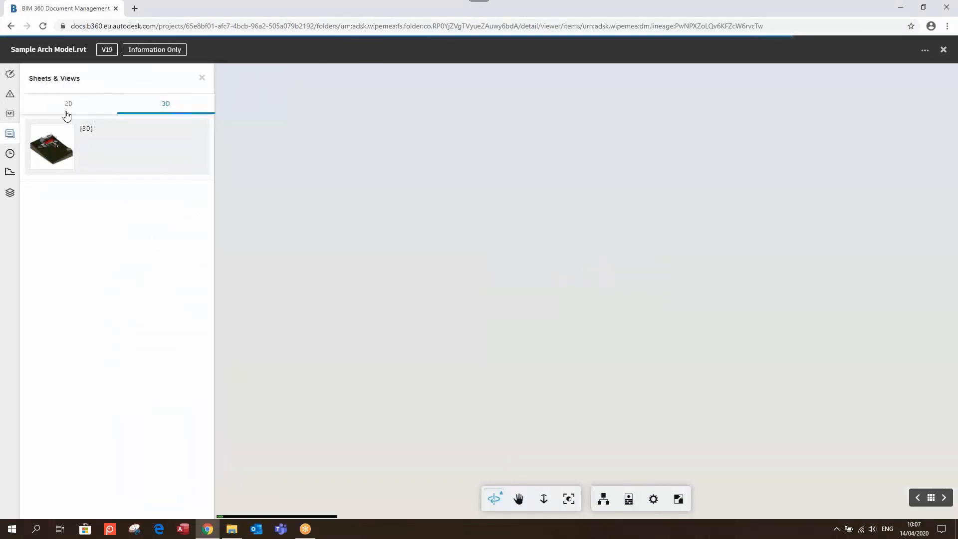
pyautogui.click(67, 112)
pyautogui.scroll(-3, 124, 211)
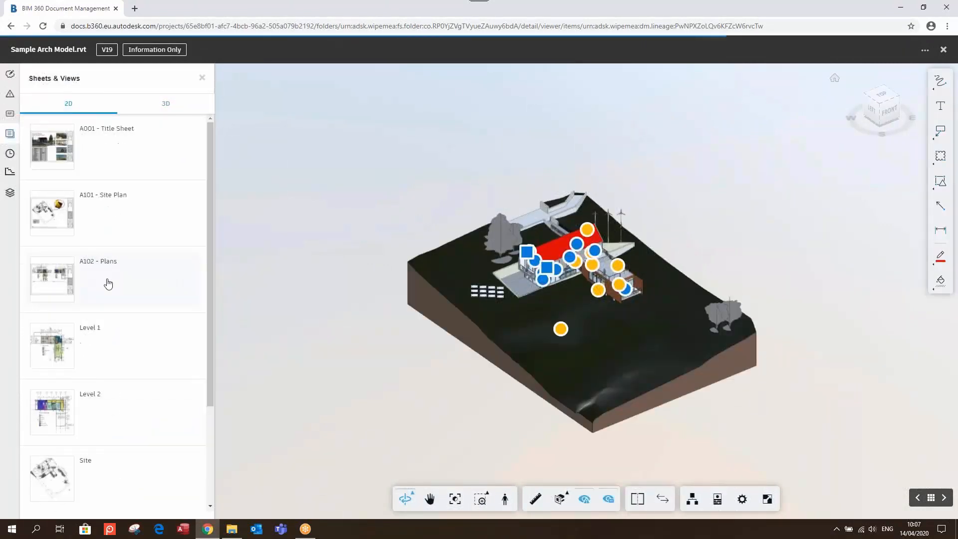
pyautogui.click(943, 49)
pyautogui.click(59, 165)
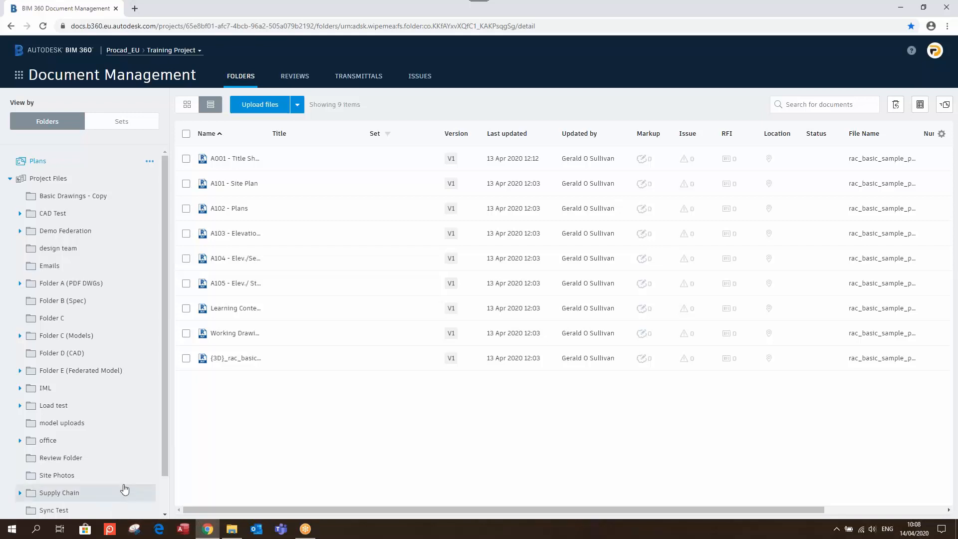
# Open A001 - Title Sheet, zoom to its title block, and follow the link to the {3D} model
pyautogui.click(236, 164)
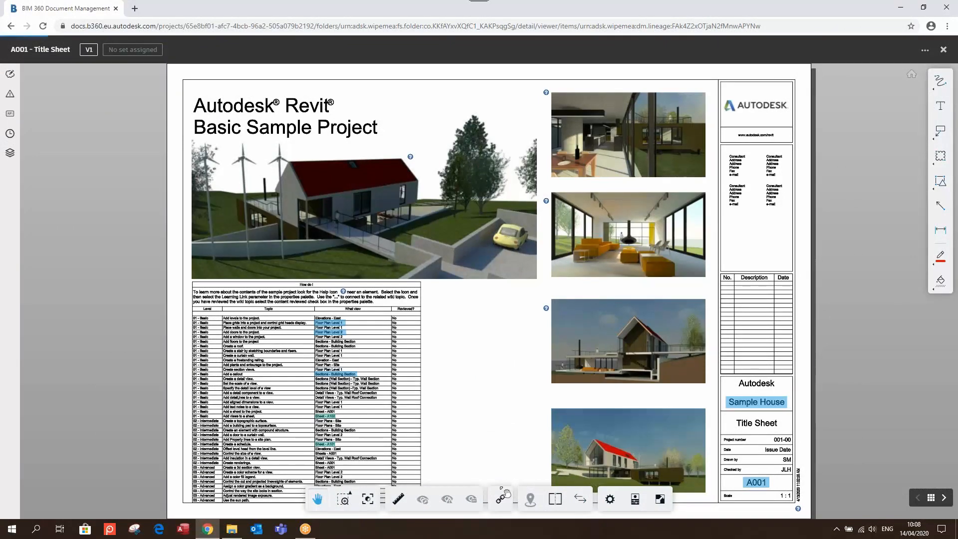
pyautogui.moveTo(791, 488)
pyautogui.scroll(5, 733, 449)
pyautogui.scroll(-3, 722, 437)
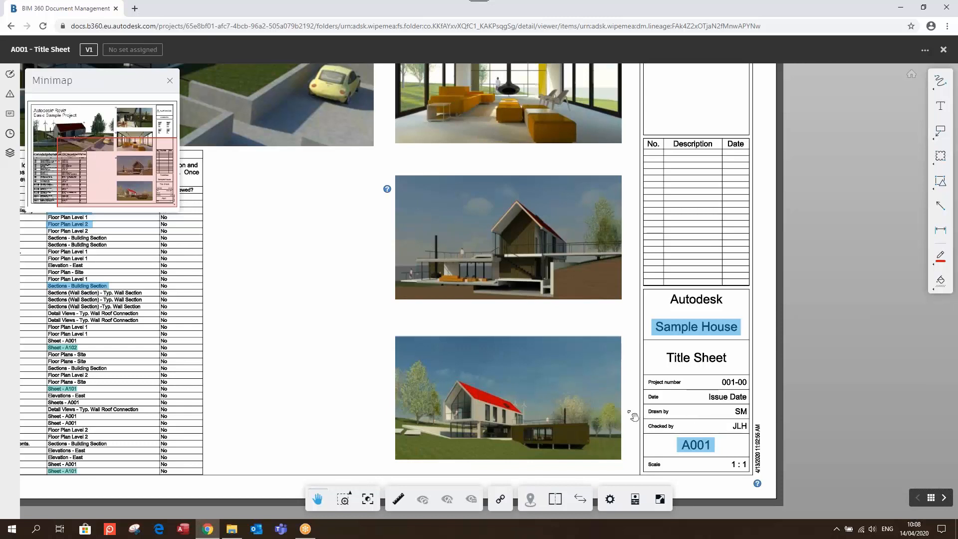
pyautogui.moveTo(574, 413); pyautogui.dragTo(507, 395)
pyautogui.scroll(3, 623, 442)
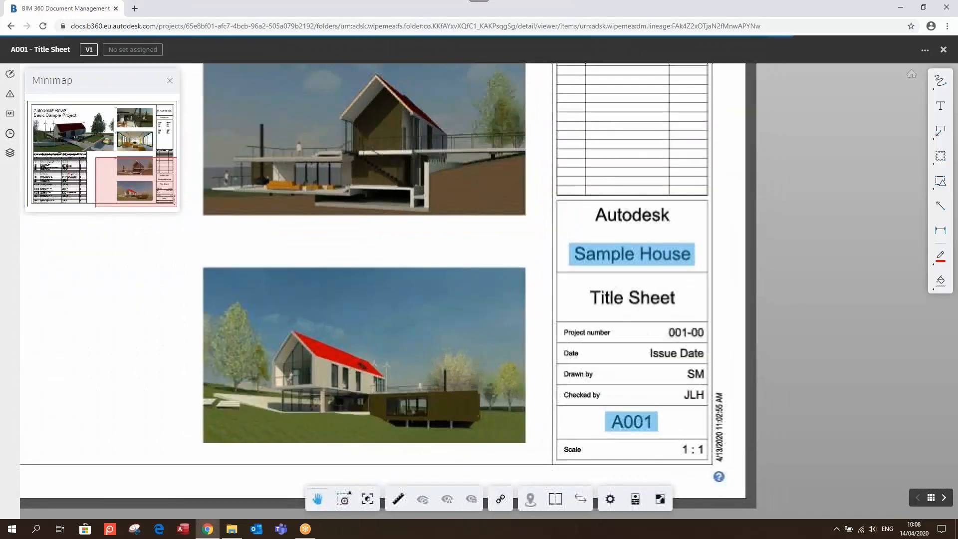
pyautogui.click(629, 425)
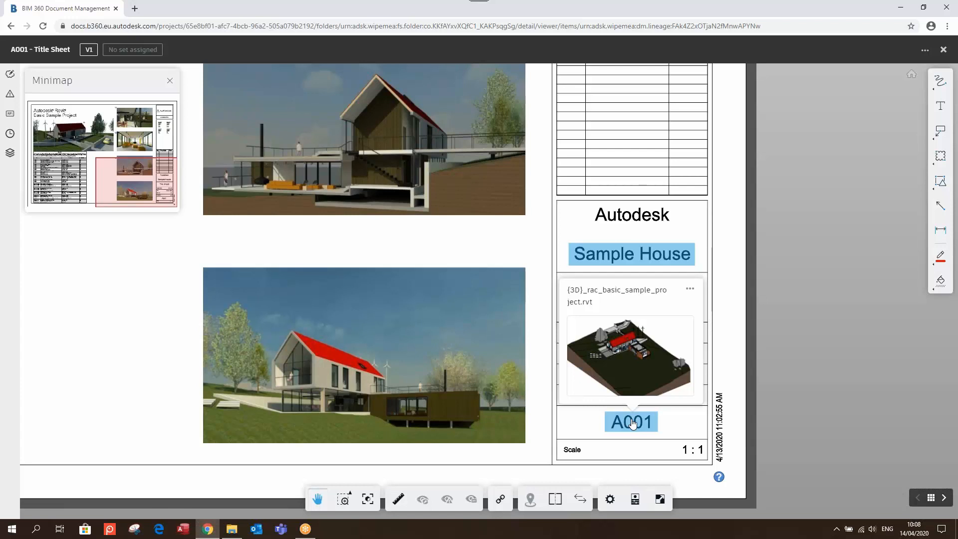
pyautogui.click(632, 423)
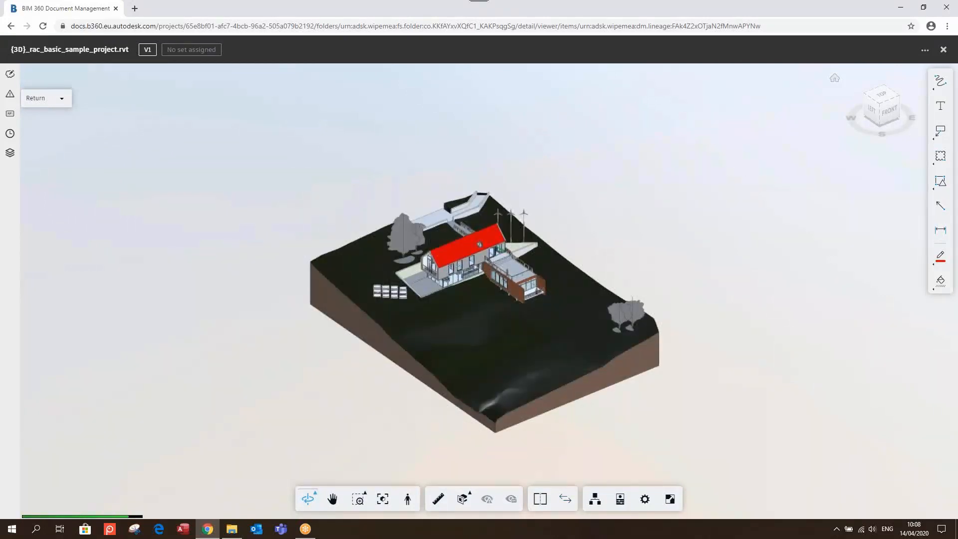
# Close the {3D} model viewer to return to the Plans sheet list
pyautogui.click(943, 49)
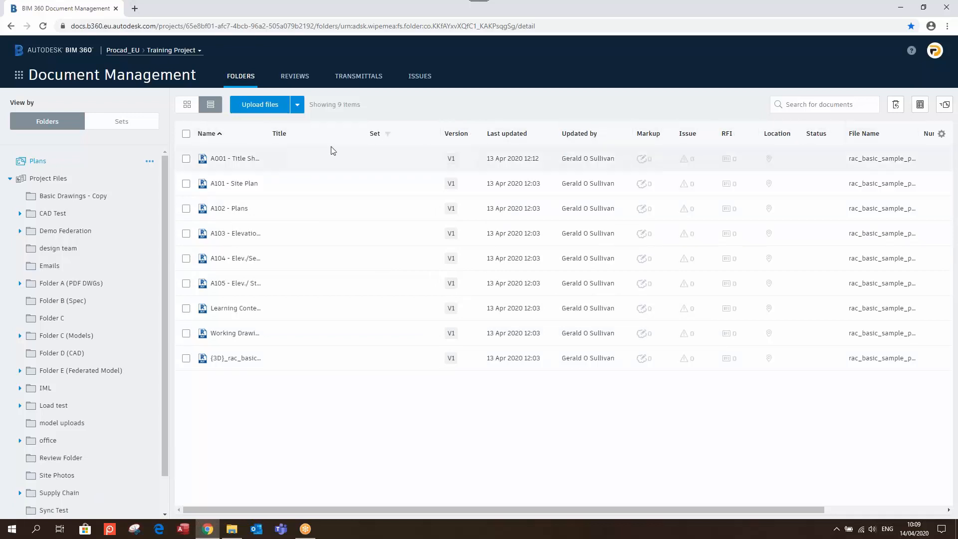
# Collapse and re-expand the folder tree, then list Project Files' 24 subfolders
pyautogui.click(9, 179)
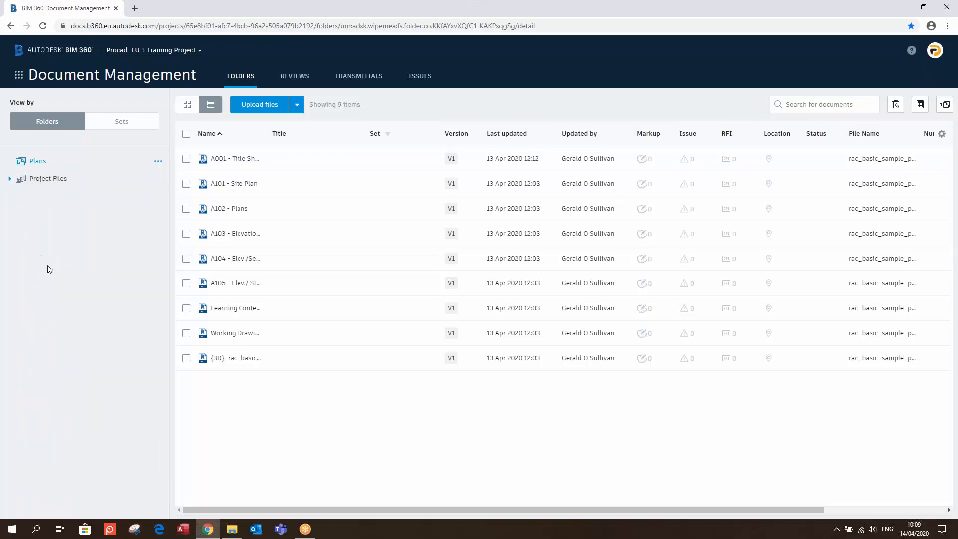
pyautogui.click(10, 178)
pyautogui.click(46, 180)
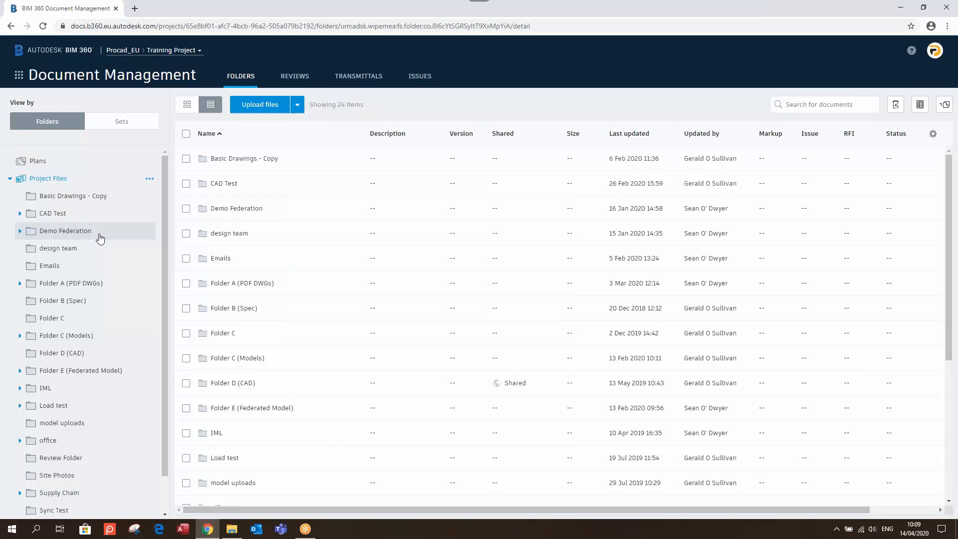
# Open File Explorer and go from This PC into the BIM 360 drive
pyautogui.click(238, 533)
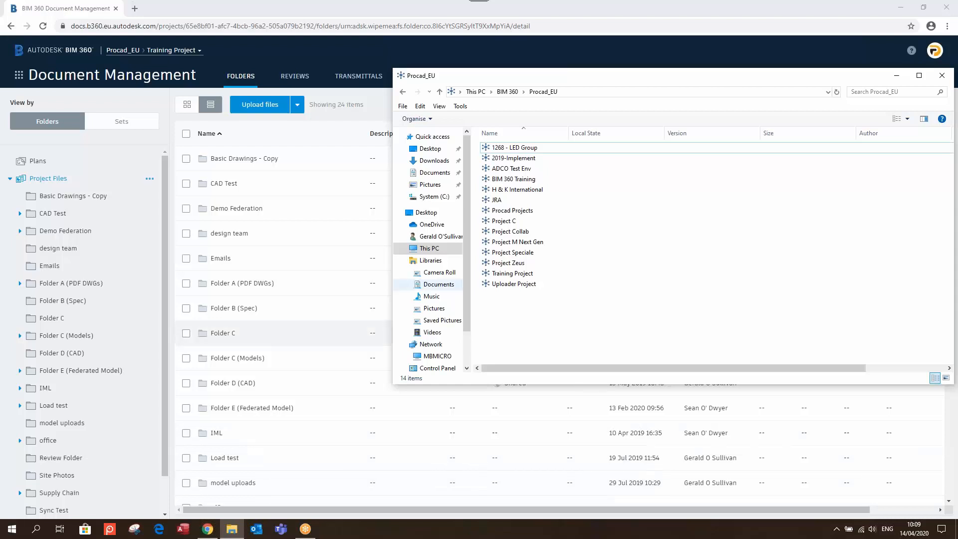
pyautogui.moveTo(631, 80); pyautogui.dragTo(449, 94)
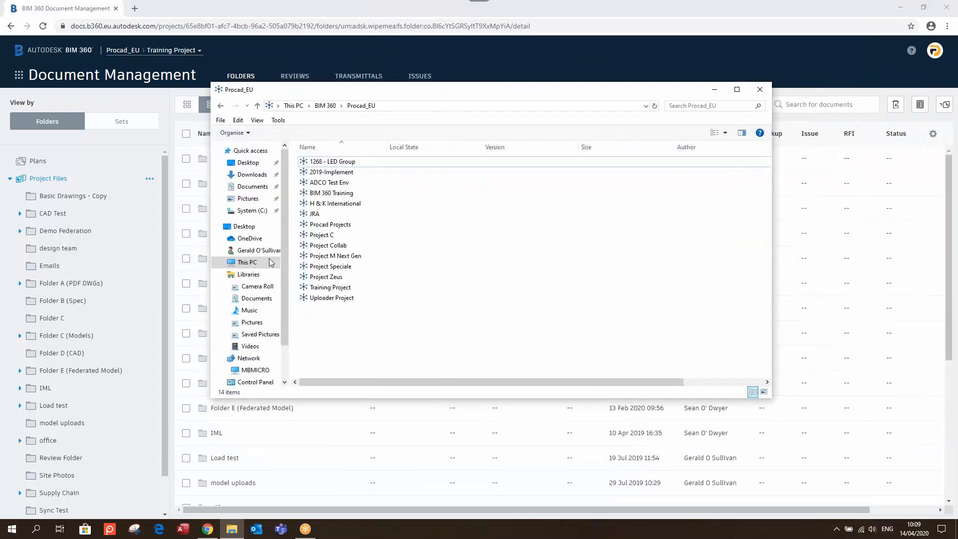
pyautogui.click(270, 262)
pyautogui.click(314, 297)
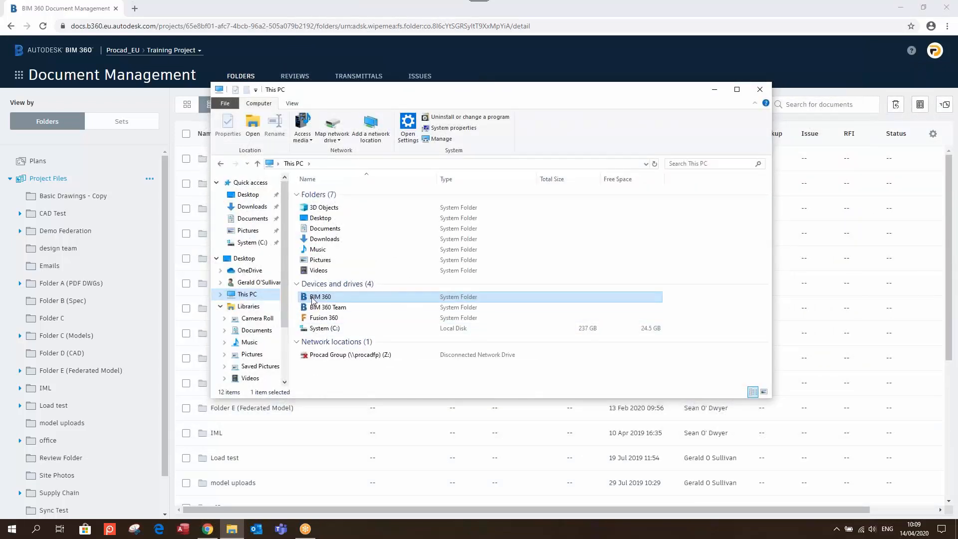
pyautogui.doubleClick(313, 298)
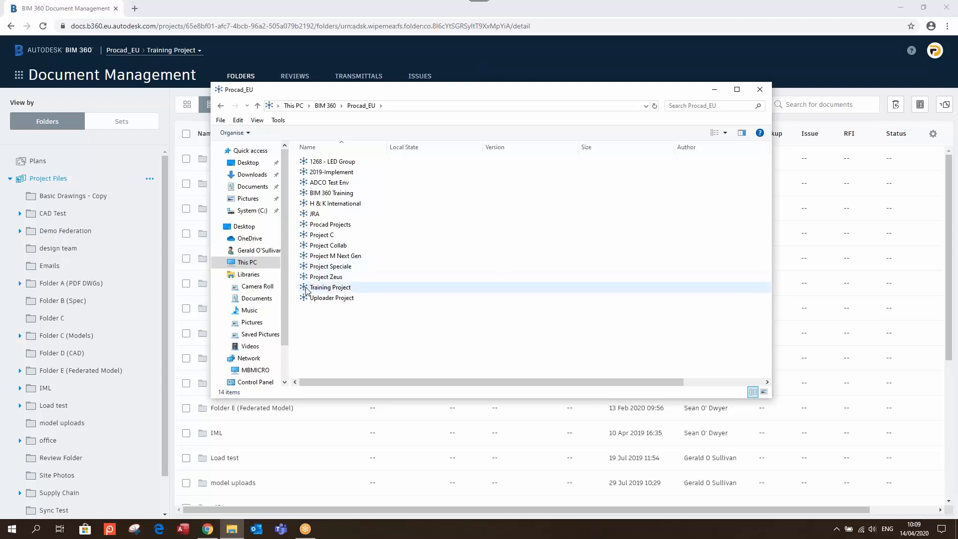
# Browse the Training Project's synced Project Files folder (24 folders), then close Explorer
pyautogui.doubleClick(329, 287)
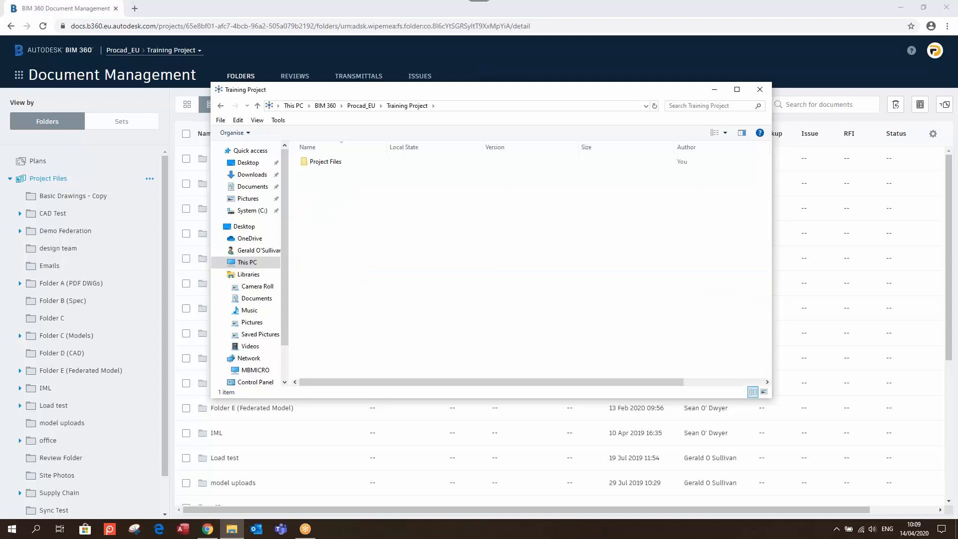
pyautogui.click(319, 165)
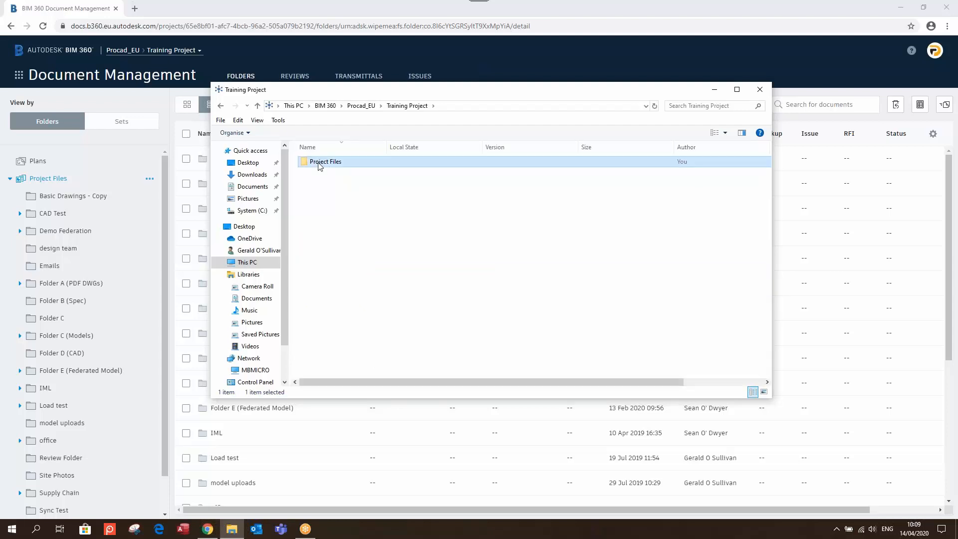
pyautogui.doubleClick(319, 165)
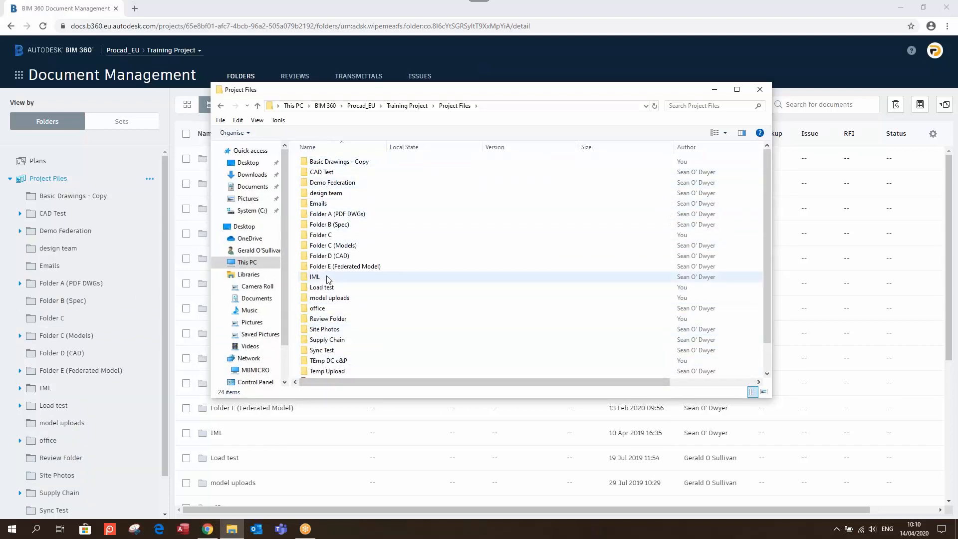
pyautogui.click(760, 90)
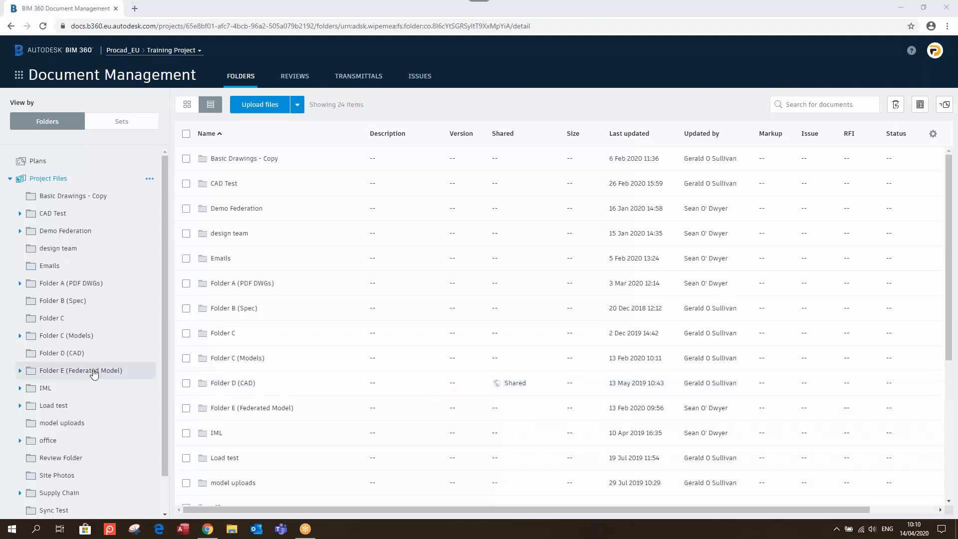
# Show Folder C (Models) again, listing the C.1 subfolder and ten files
pyautogui.click(238, 357)
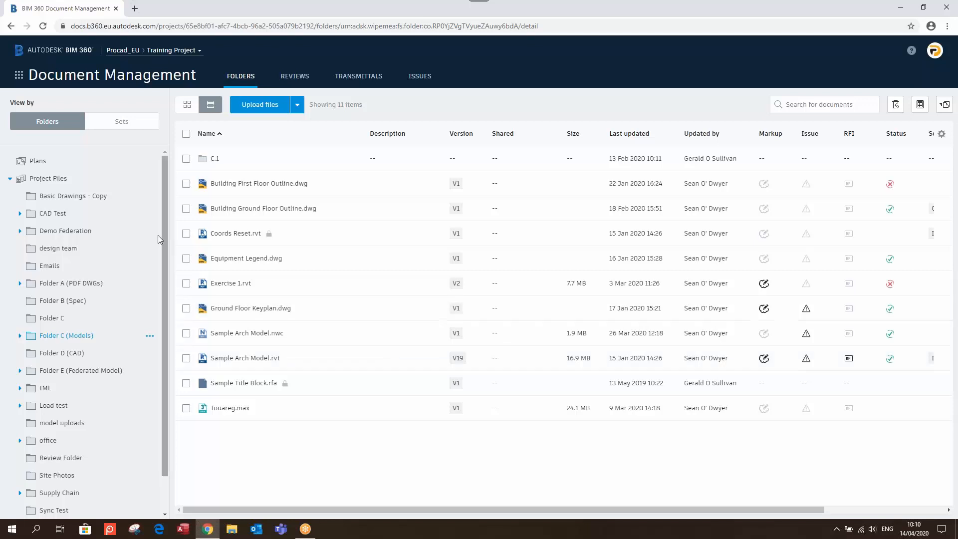
# Return to Project Files and view its actions, then bring up Folder E (Federated Model)'s actions
pyautogui.click(55, 182)
pyautogui.rightClick(56, 185)
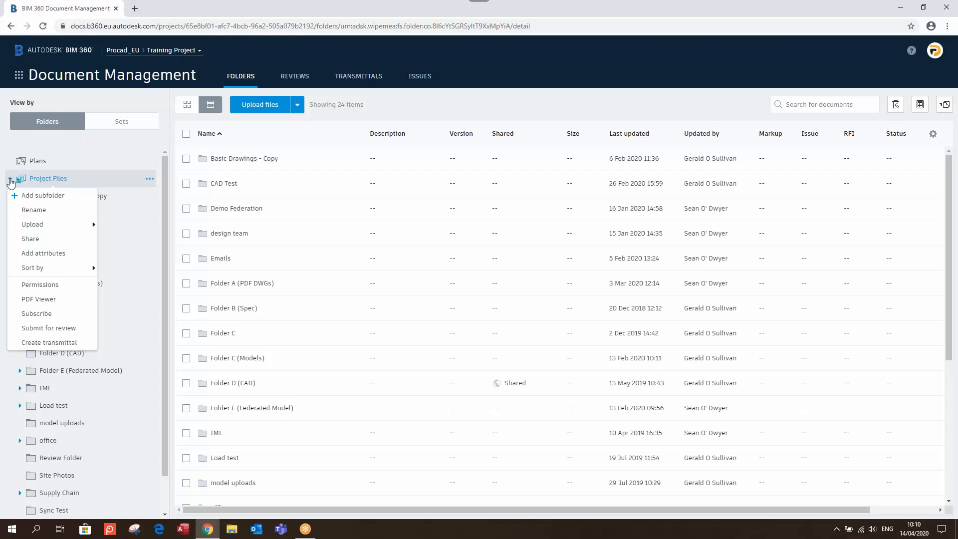
pyautogui.click(10, 181)
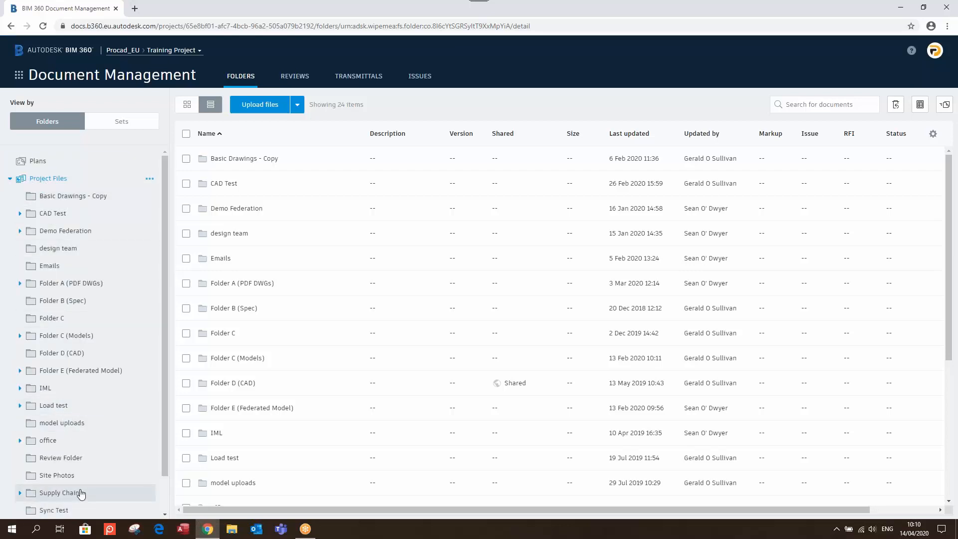
pyautogui.rightClick(57, 373)
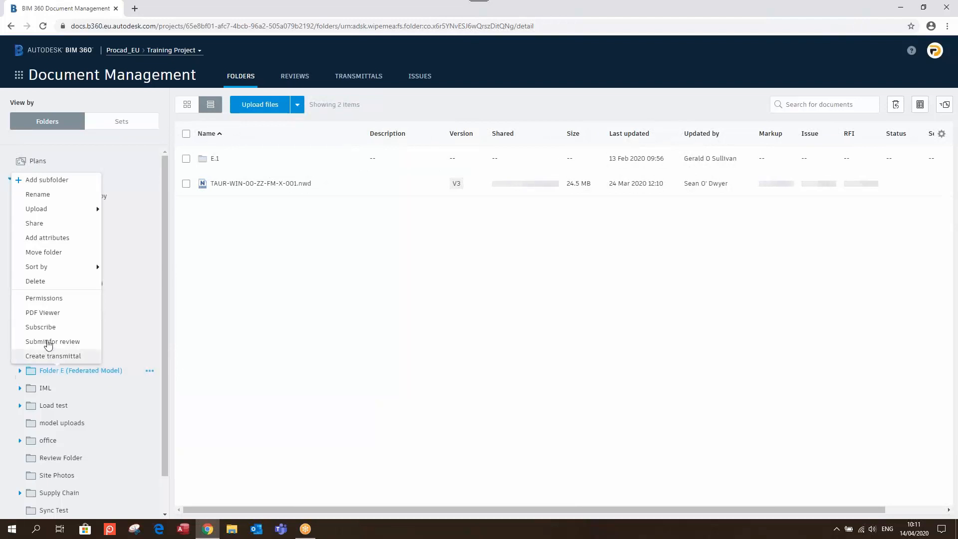
pyautogui.click(54, 299)
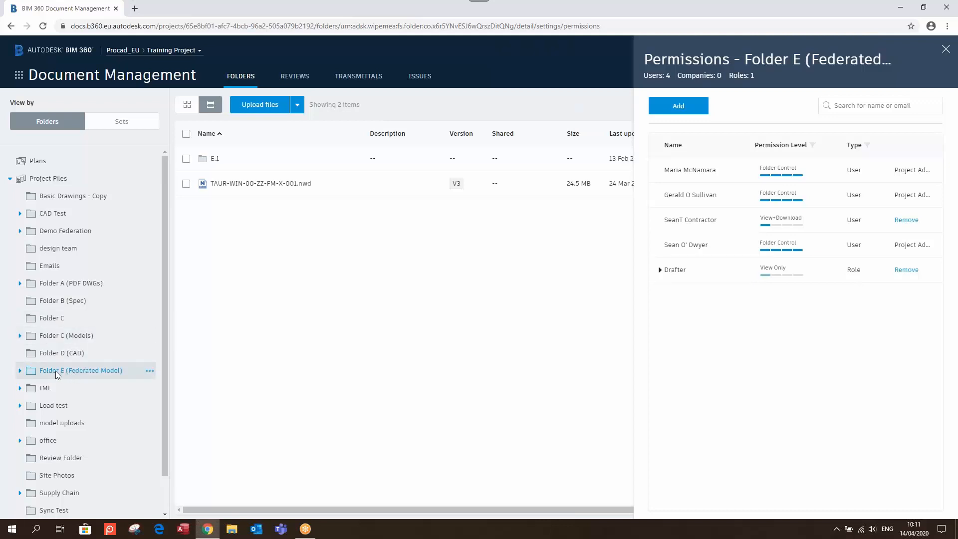
pyautogui.click(945, 50)
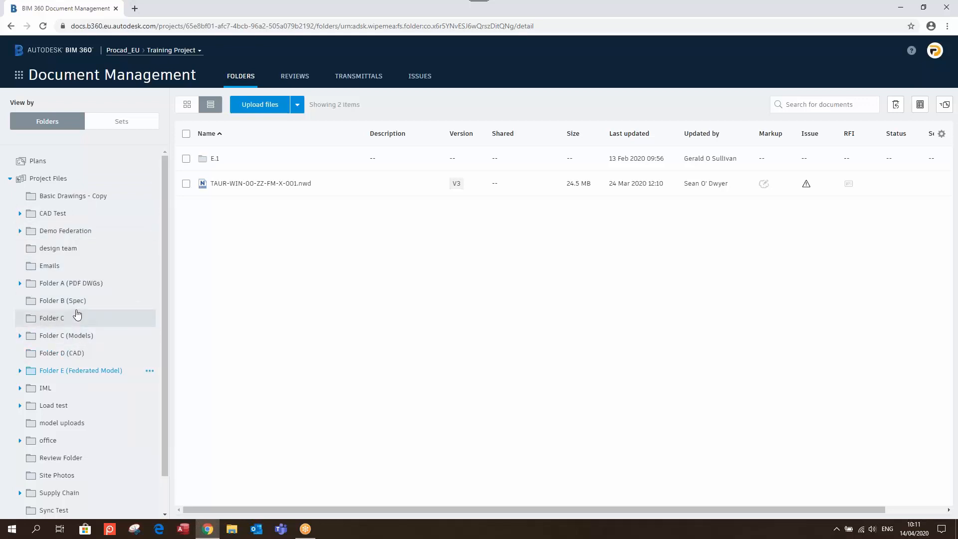
# Show the Upload options for Project Files, then switch to the local File Explorer
pyautogui.rightClick(57, 180)
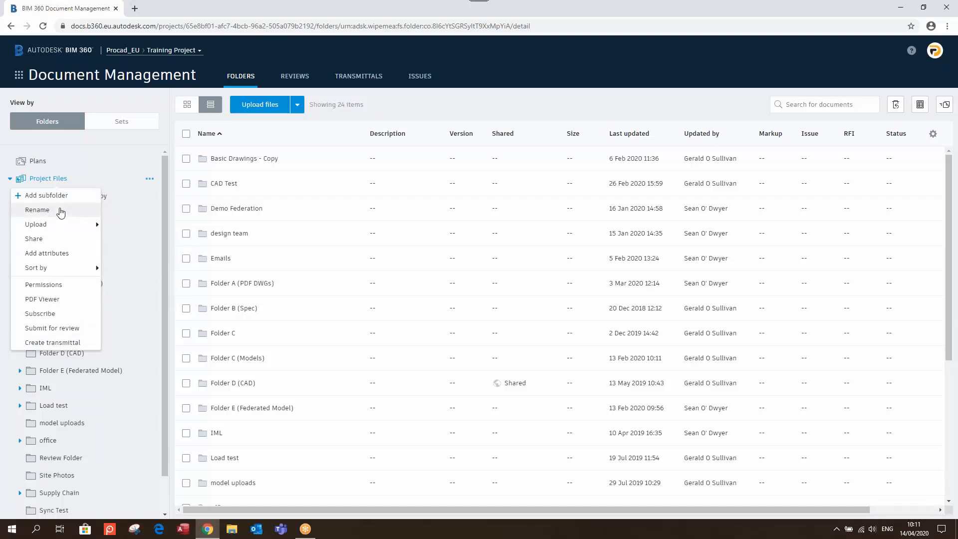
pyautogui.moveTo(61, 225)
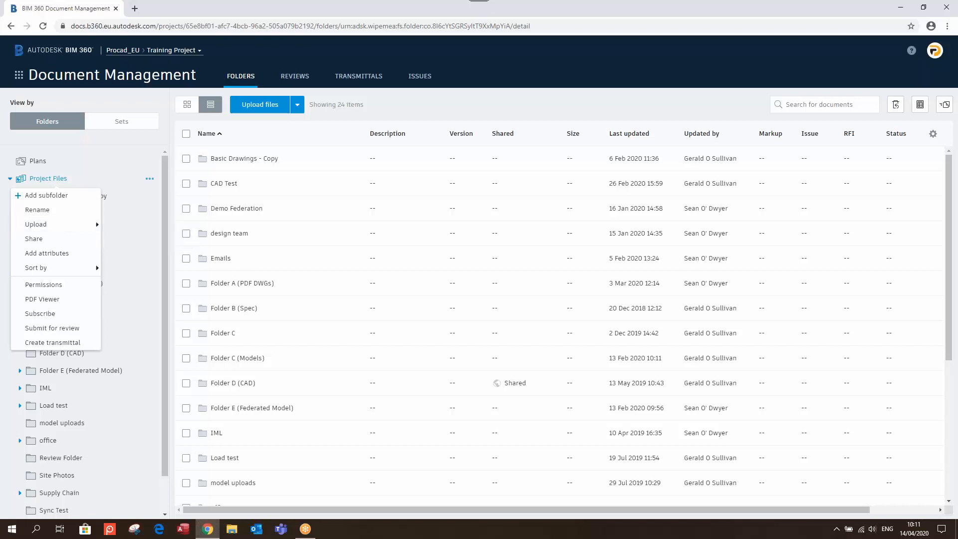
pyautogui.click(231, 529)
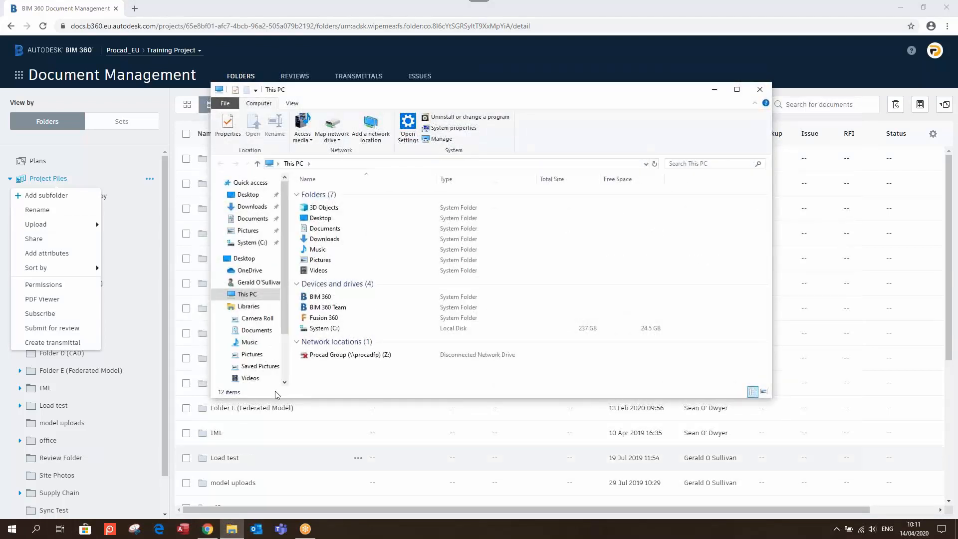
# Browse the synced drive to BIM 360 › Procad_EU › Training Project › Project Files, then return to Chrome
pyautogui.click(313, 297)
pyautogui.doubleClick(313, 297)
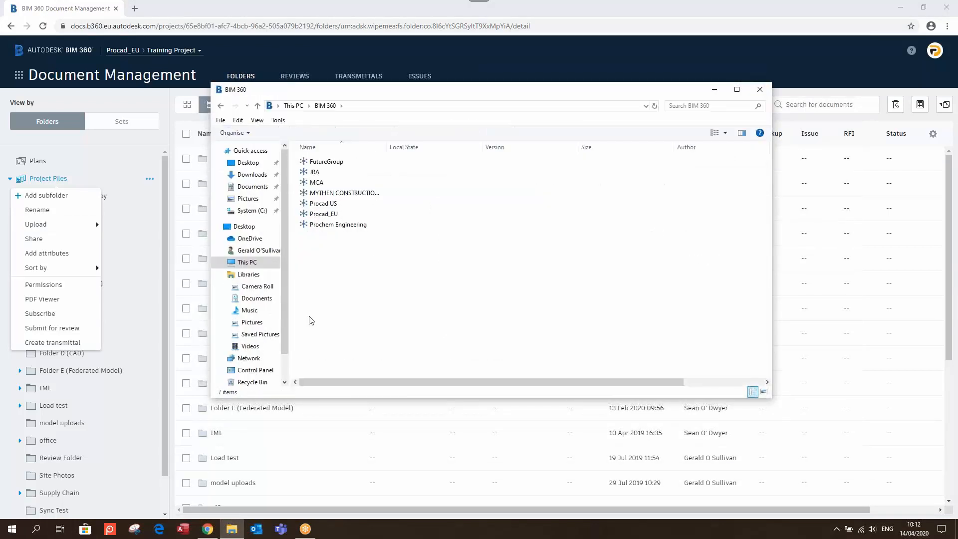
pyautogui.click(303, 216)
pyautogui.doubleClick(303, 214)
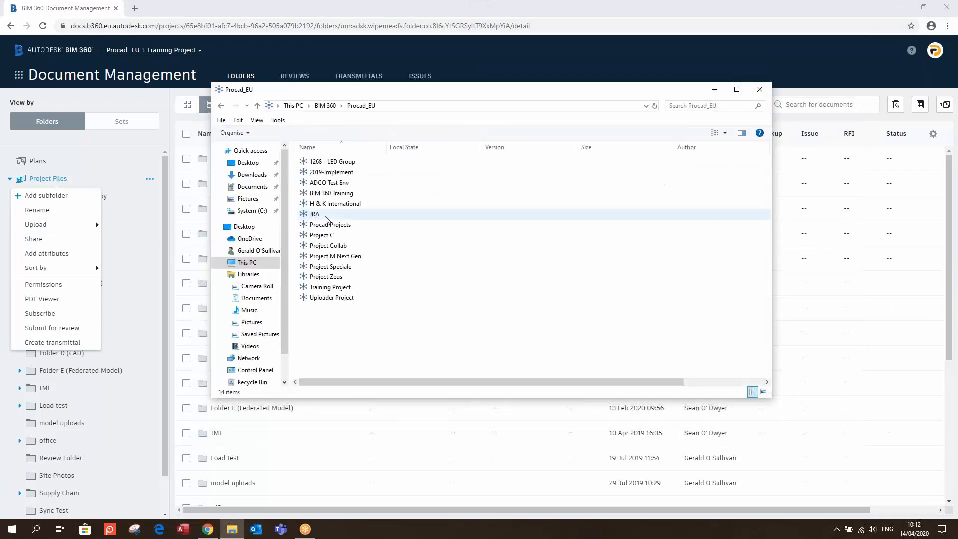
pyautogui.doubleClick(306, 288)
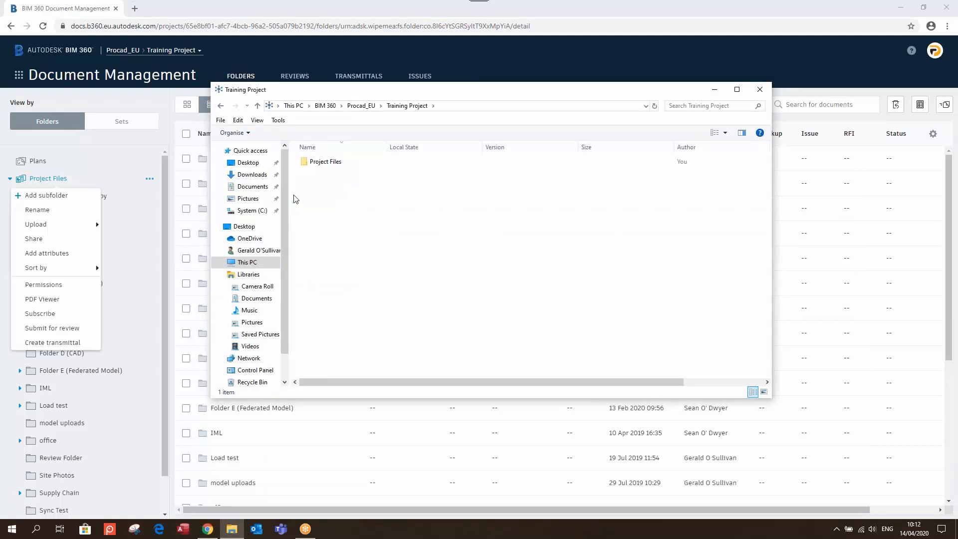
pyautogui.doubleClick(319, 161)
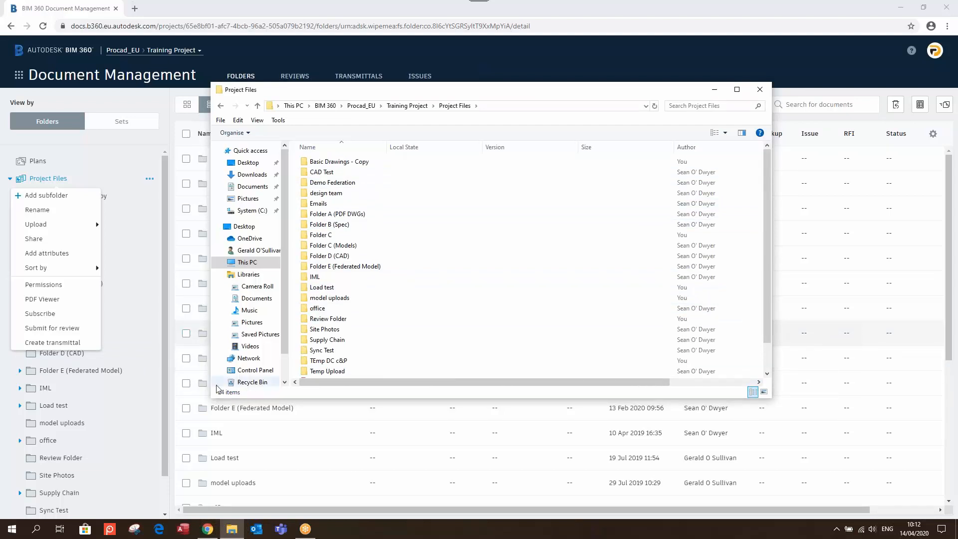
pyautogui.moveTo(69, 271)
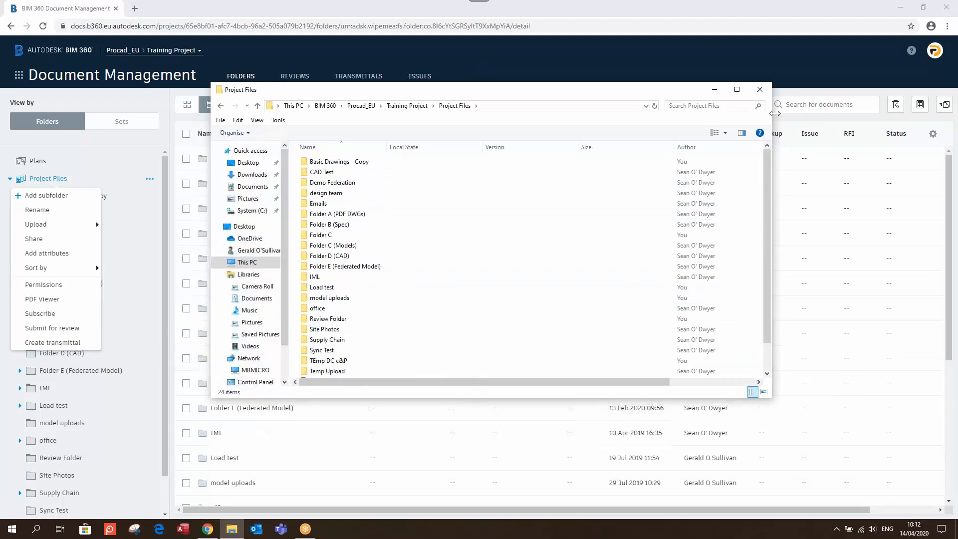
pyautogui.click(67, 266)
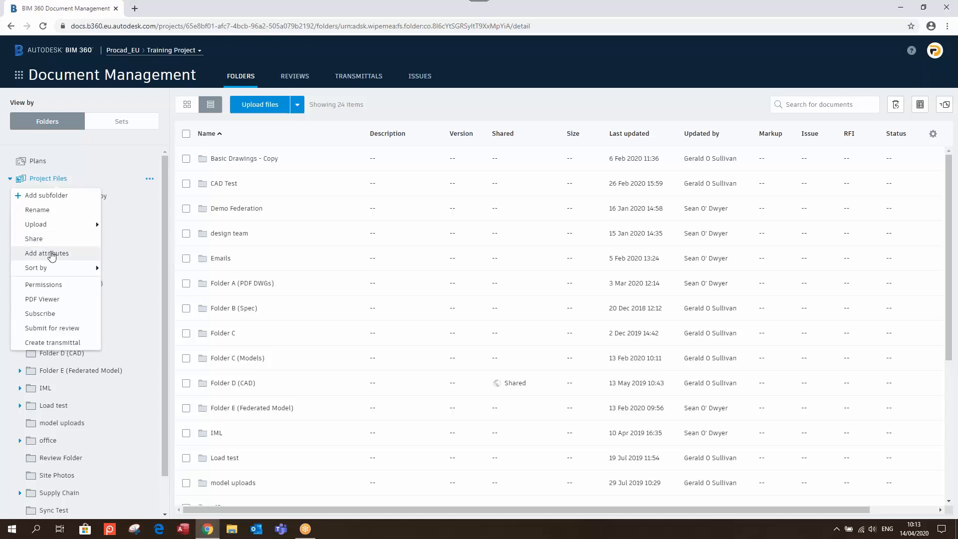
# Start a custom attribute on Project Files named Severity with a drop-down list type
pyautogui.click(390, 114)
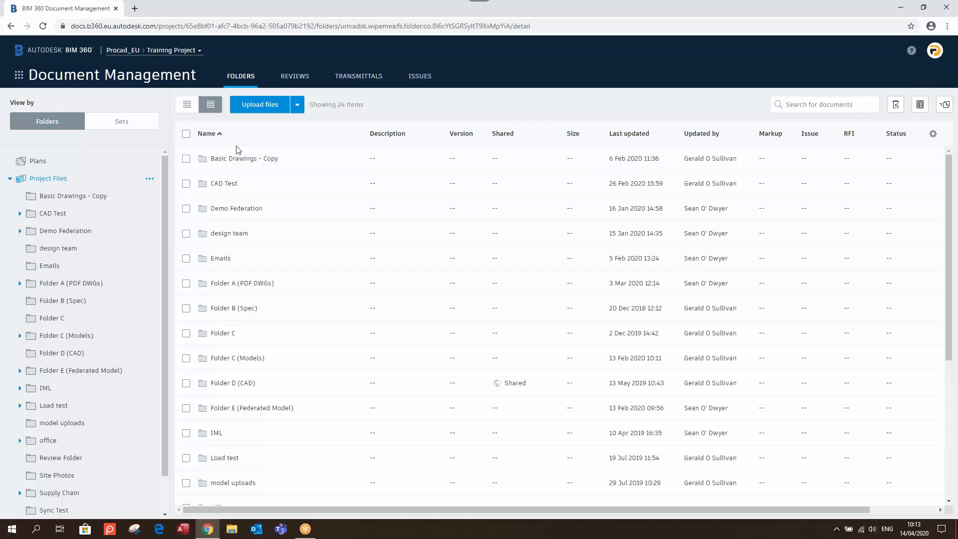
pyautogui.rightClick(58, 180)
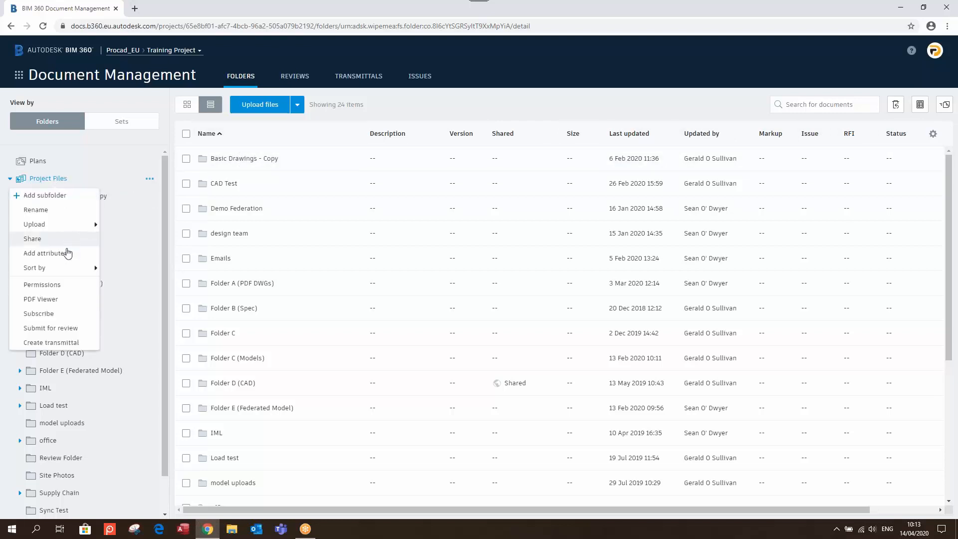
pyautogui.click(67, 258)
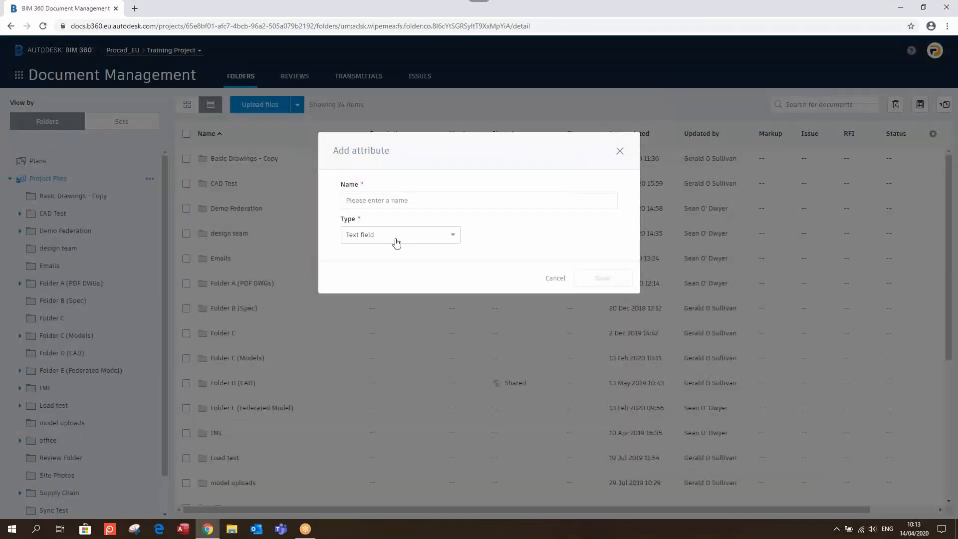
pyautogui.click(413, 200)
pyautogui.write('S')
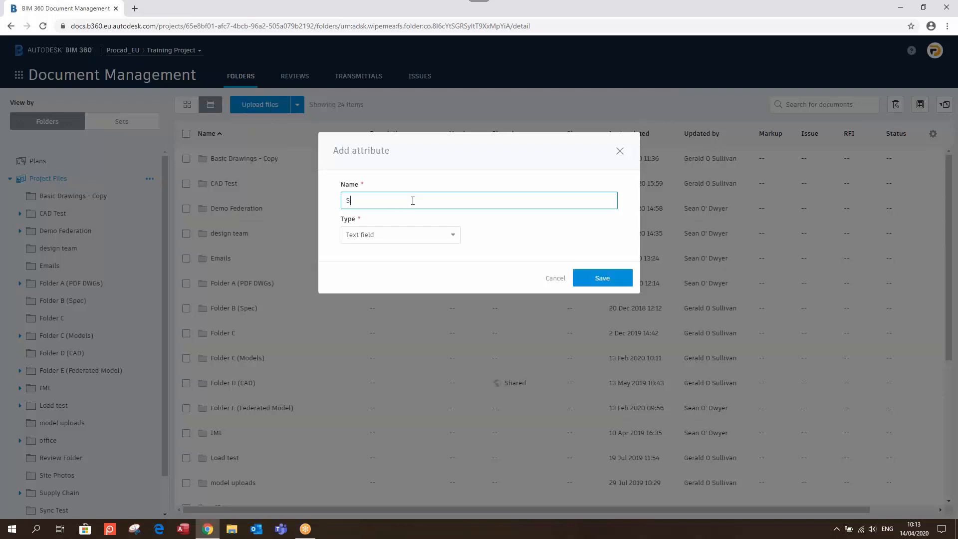
pyautogui.write('everity')
pyautogui.click(447, 239)
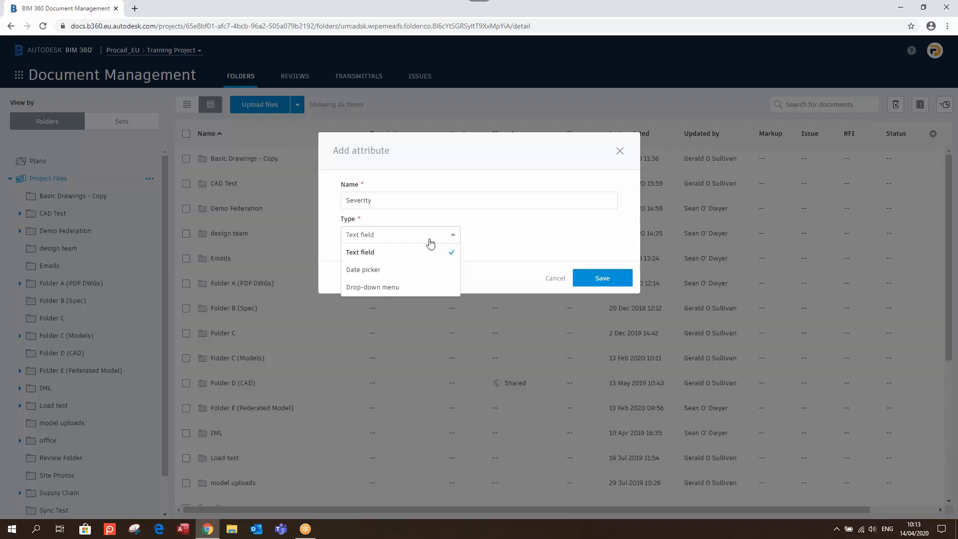
pyautogui.click(394, 291)
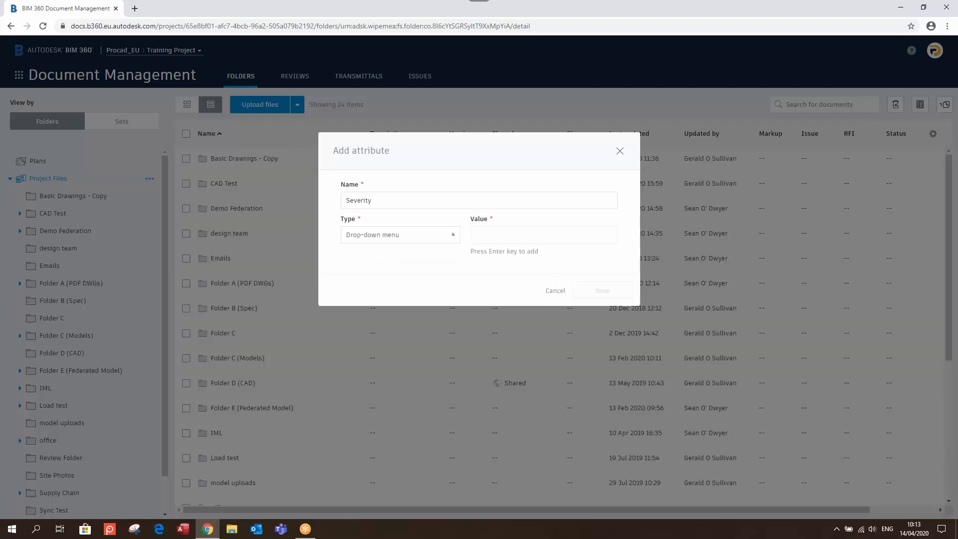
# Give Severity the values Low, Medium and High, save it, and scroll the columns back left
pyautogui.click(490, 238)
pyautogui.write('Low')
pyautogui.press('Return')
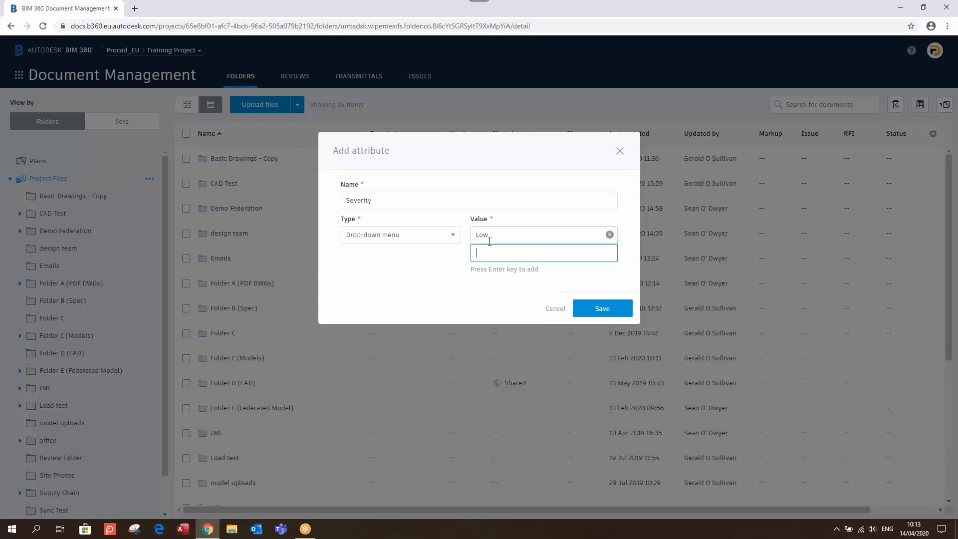
pyautogui.write('Medium')
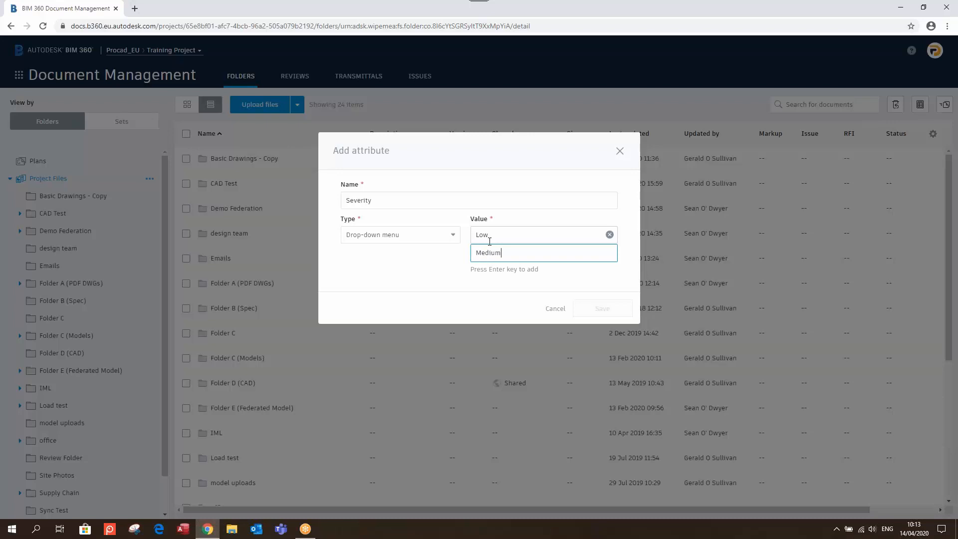
pyautogui.press('Return')
pyautogui.write('H')
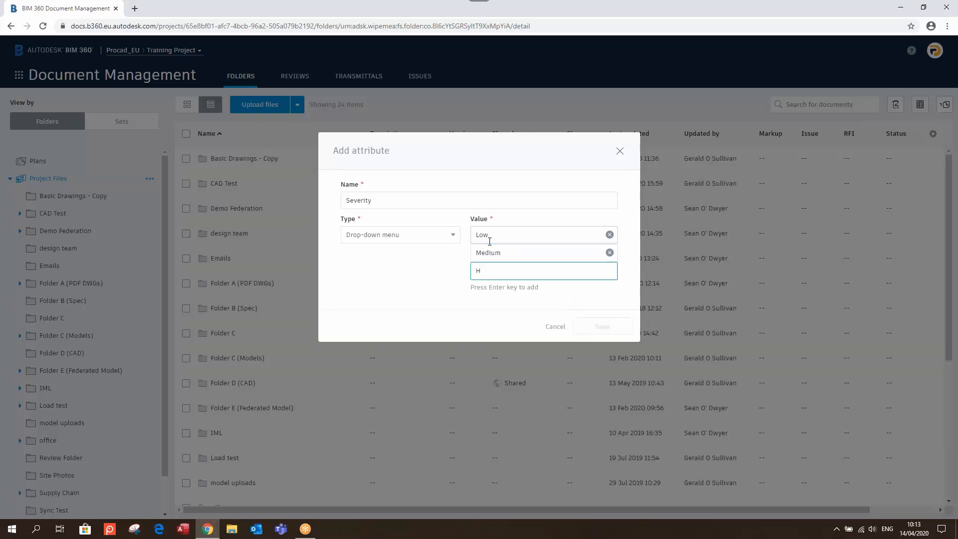
pyautogui.write('igh')
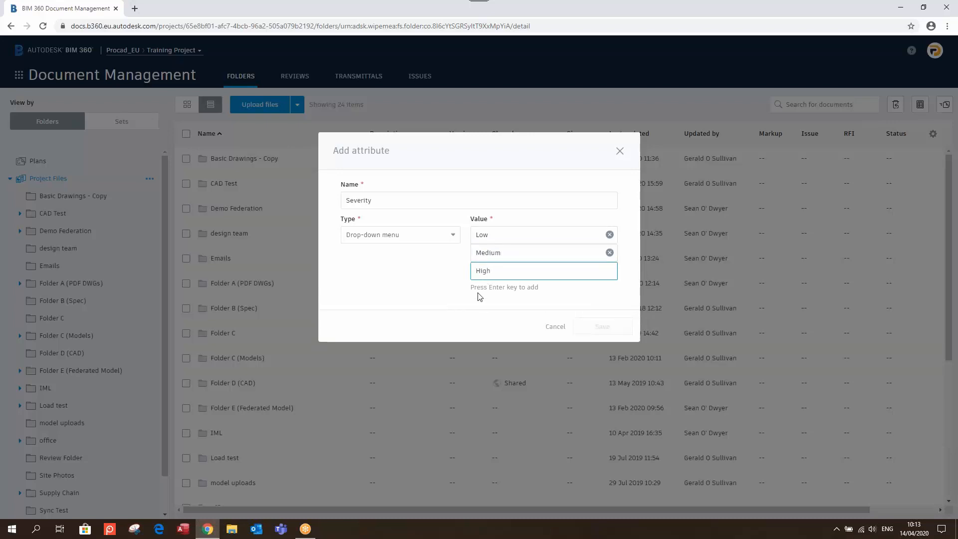
pyautogui.press('Return')
pyautogui.click(609, 345)
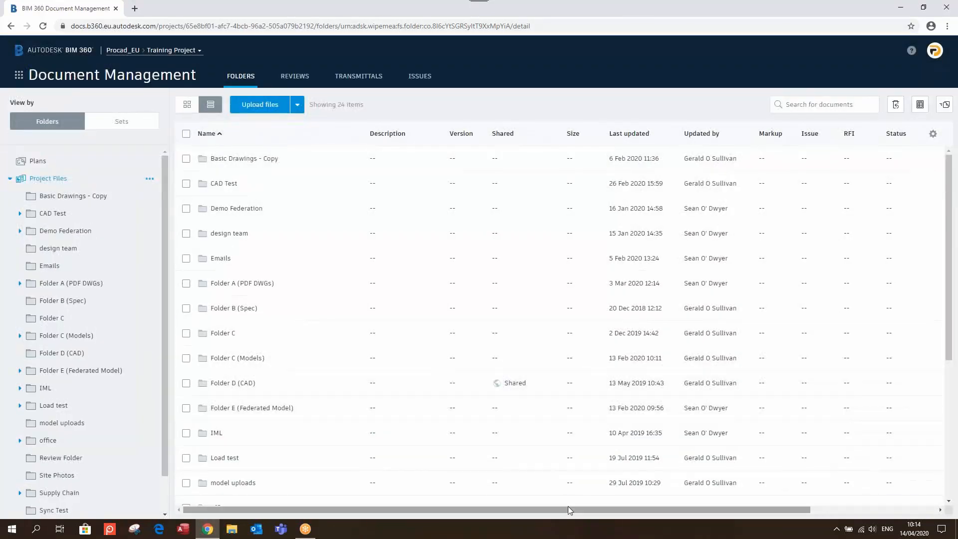
pyautogui.moveTo(569, 508); pyautogui.dragTo(698, 510)
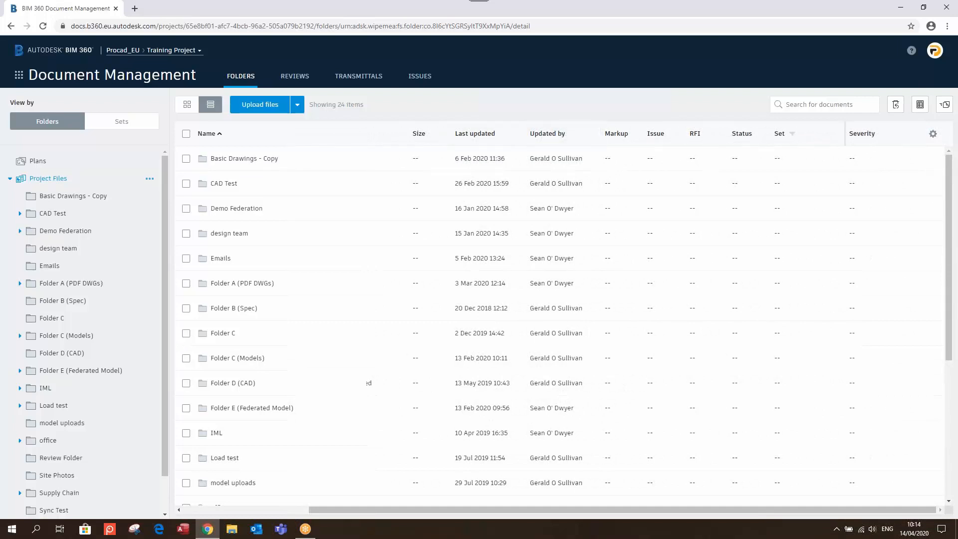
pyautogui.moveTo(737, 512); pyautogui.dragTo(521, 514)
# View Project Files permissions, browse the Add permission levels, then cancel and close the panel
pyautogui.rightClick(79, 178)
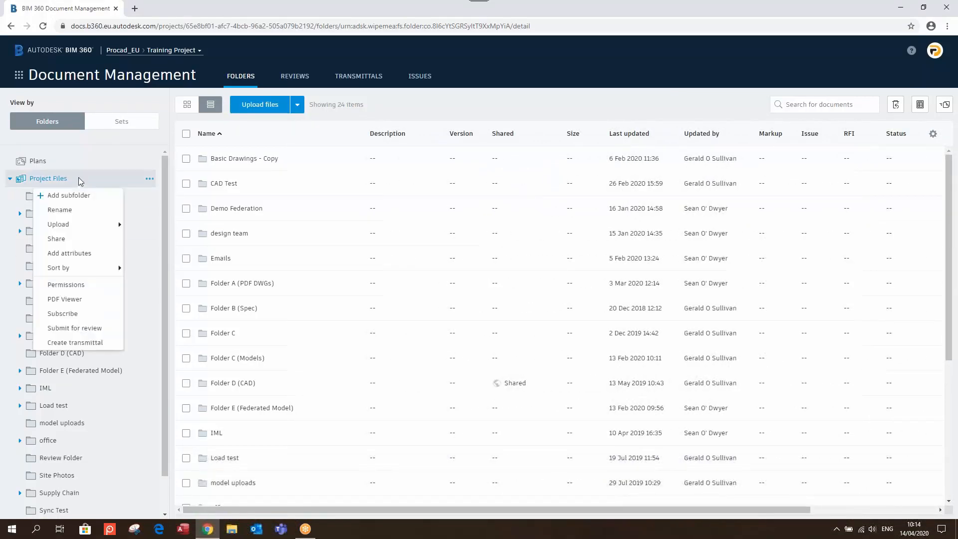
pyautogui.click(80, 285)
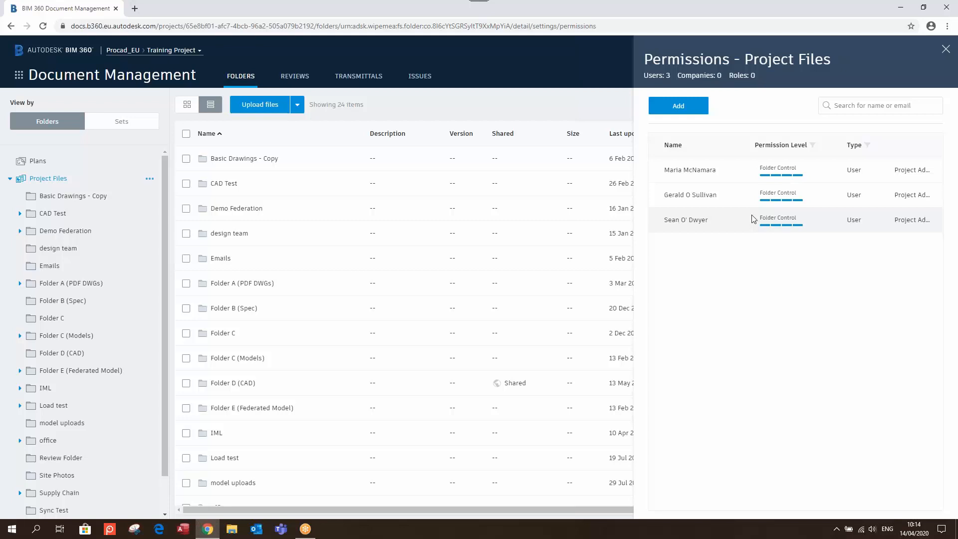
pyautogui.click(678, 105)
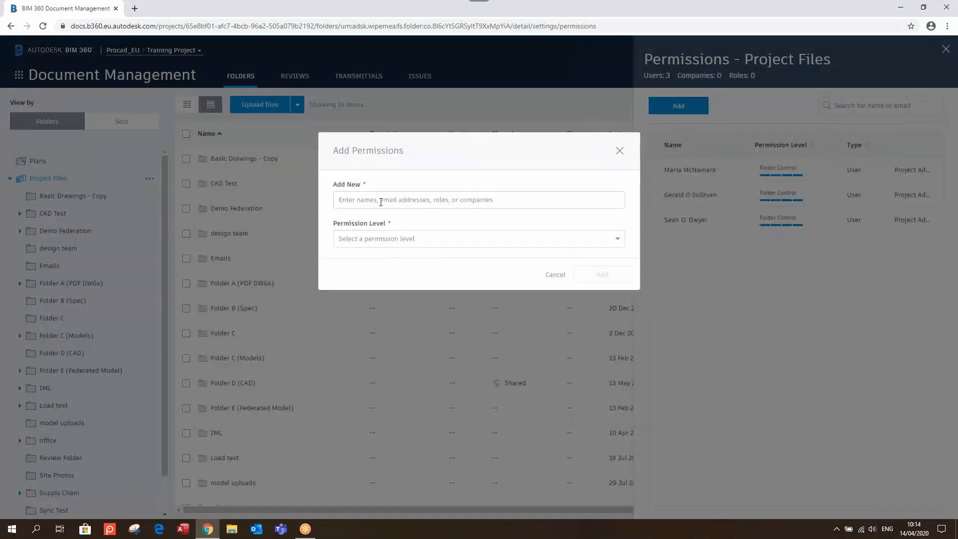
pyautogui.click(380, 243)
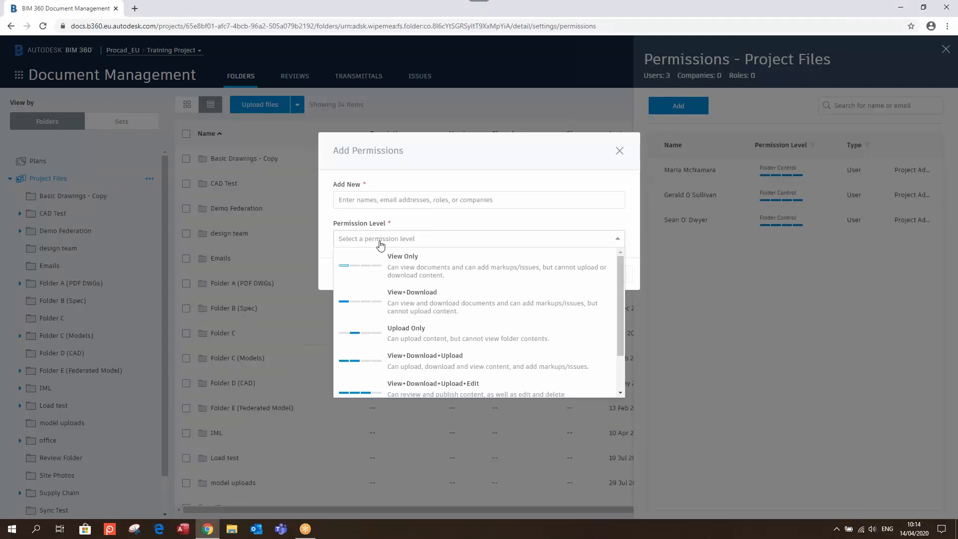
pyautogui.scroll(-1, 418, 350)
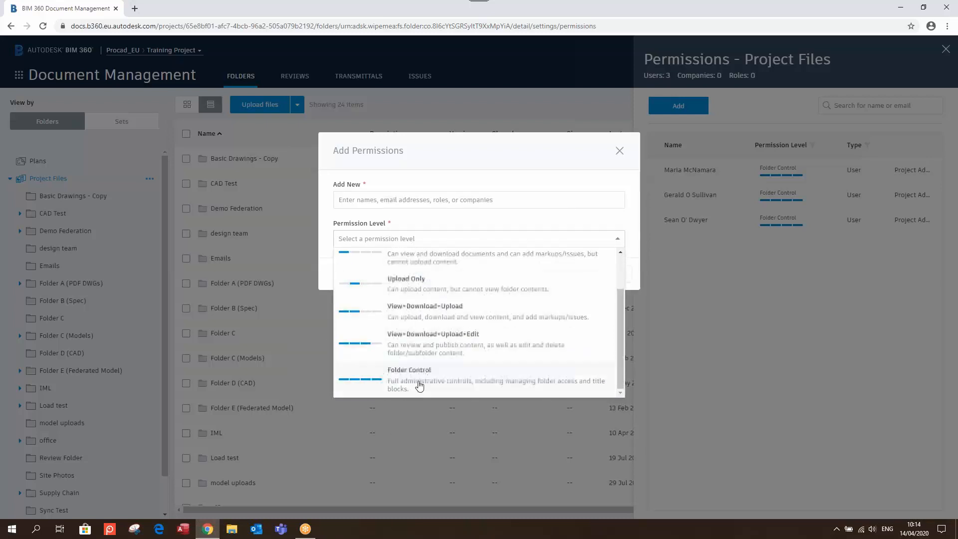
pyautogui.scroll(1, 419, 357)
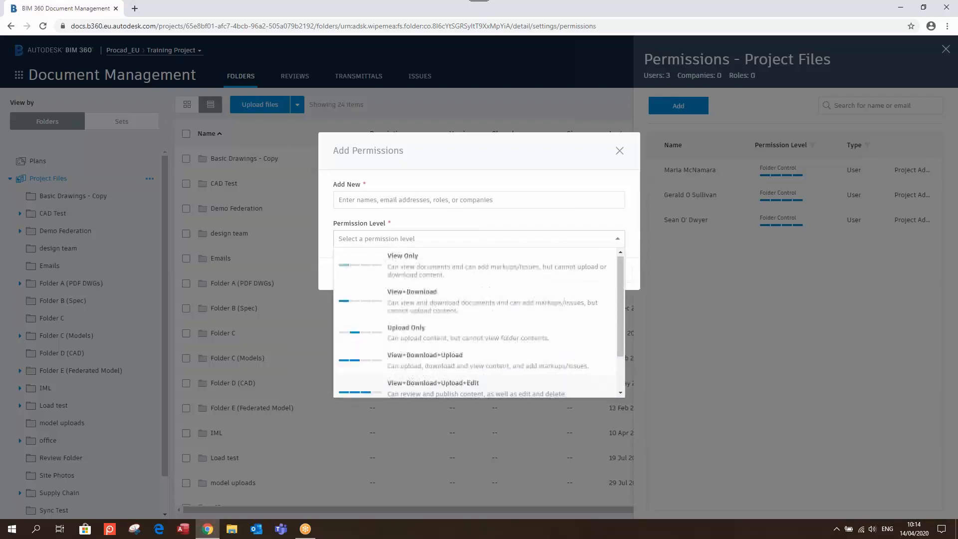
pyautogui.click(503, 241)
pyautogui.click(503, 240)
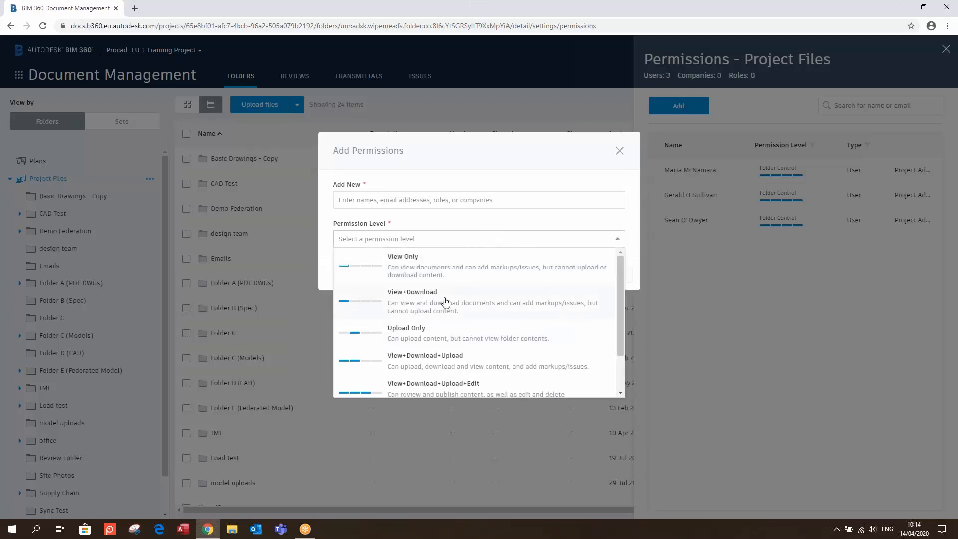
pyautogui.click(620, 151)
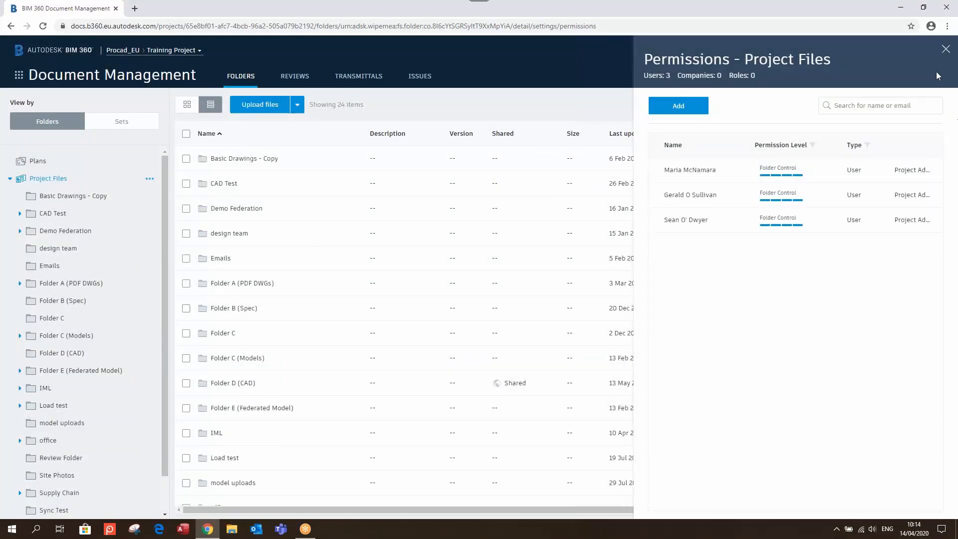
pyautogui.click(945, 48)
# Make BIM viewer the default PDF viewer for Project Files and all subfolders, and save
pyautogui.rightClick(94, 178)
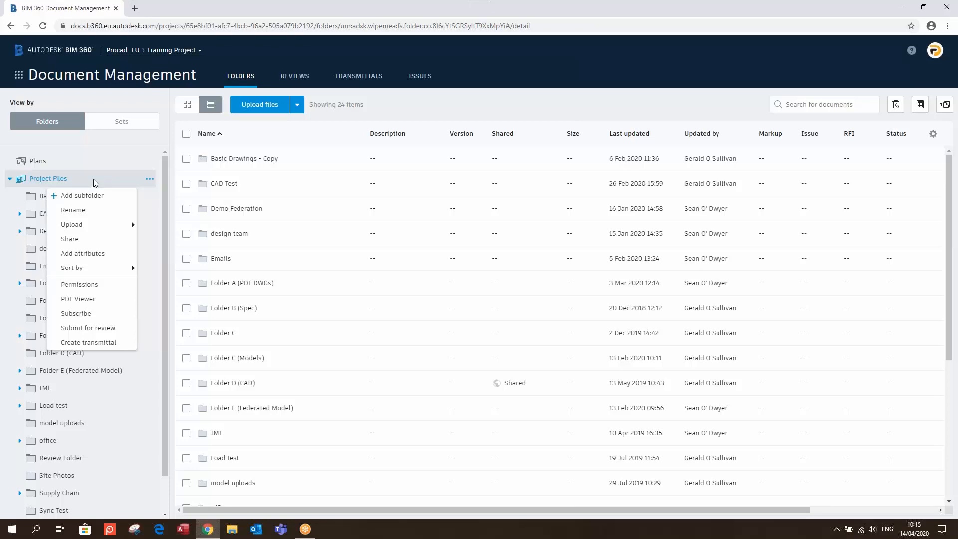
pyautogui.click(84, 300)
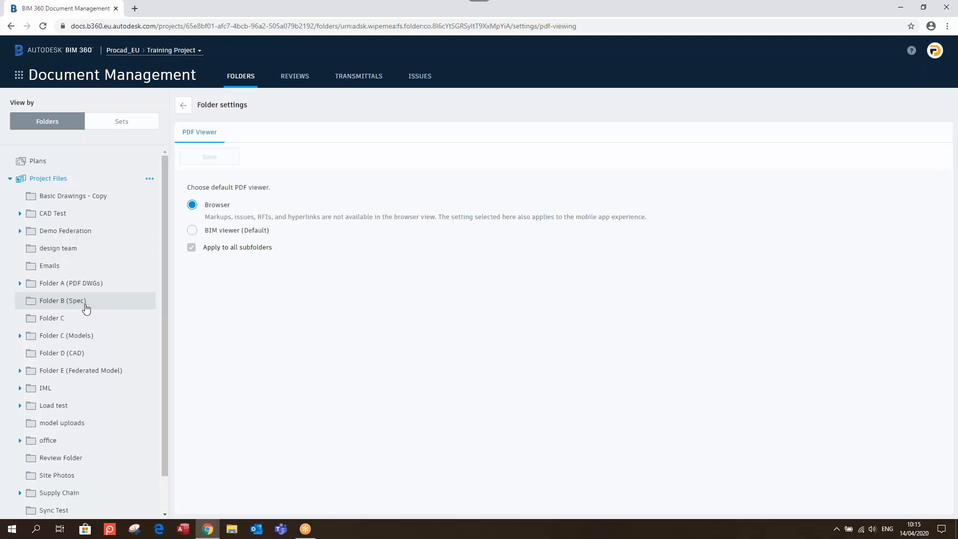
pyautogui.rightClick(57, 179)
pyautogui.moveTo(38, 273)
pyautogui.click(220, 289)
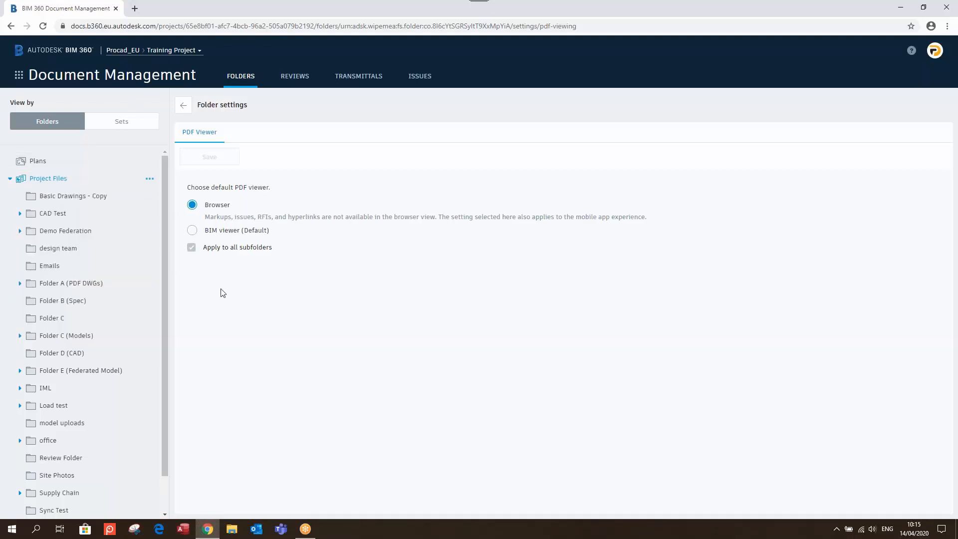
pyautogui.click(192, 230)
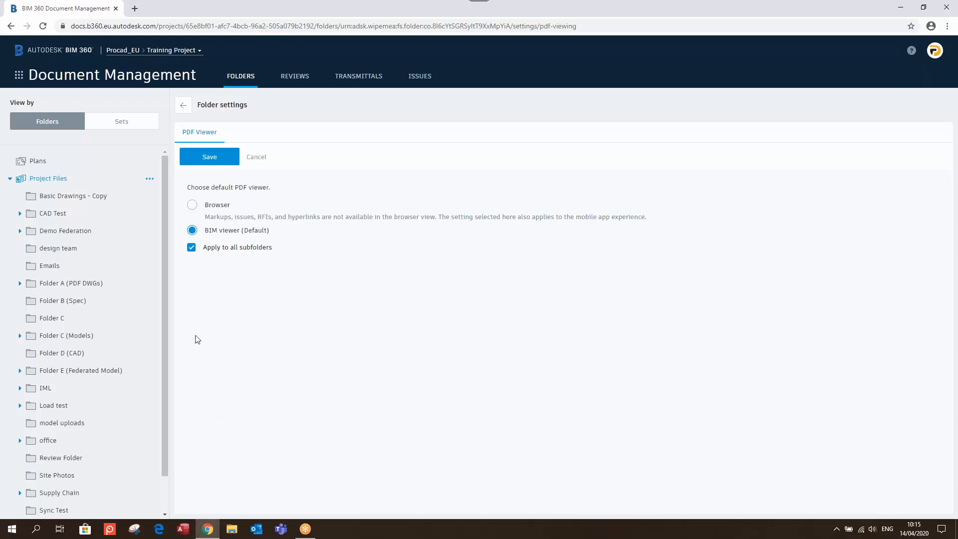
pyautogui.click(208, 161)
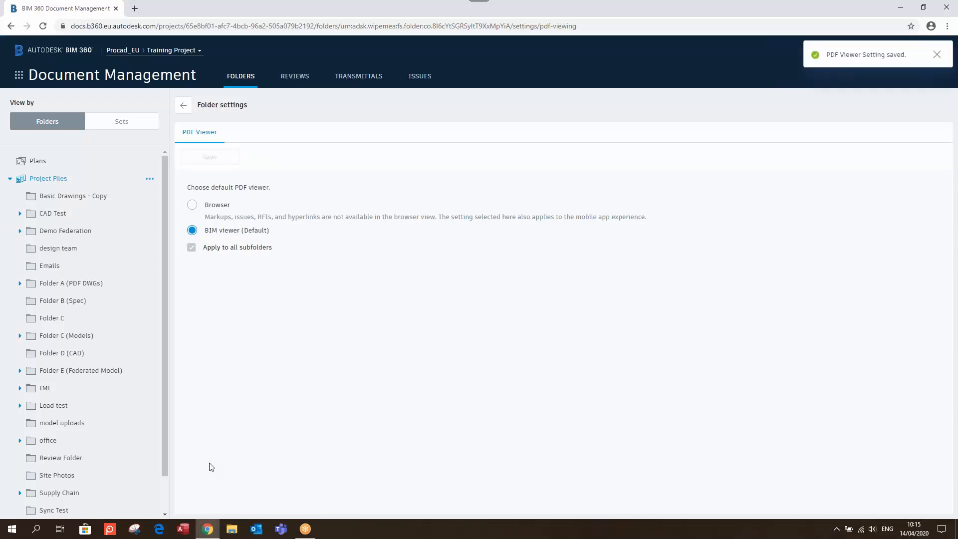
pyautogui.click(934, 51)
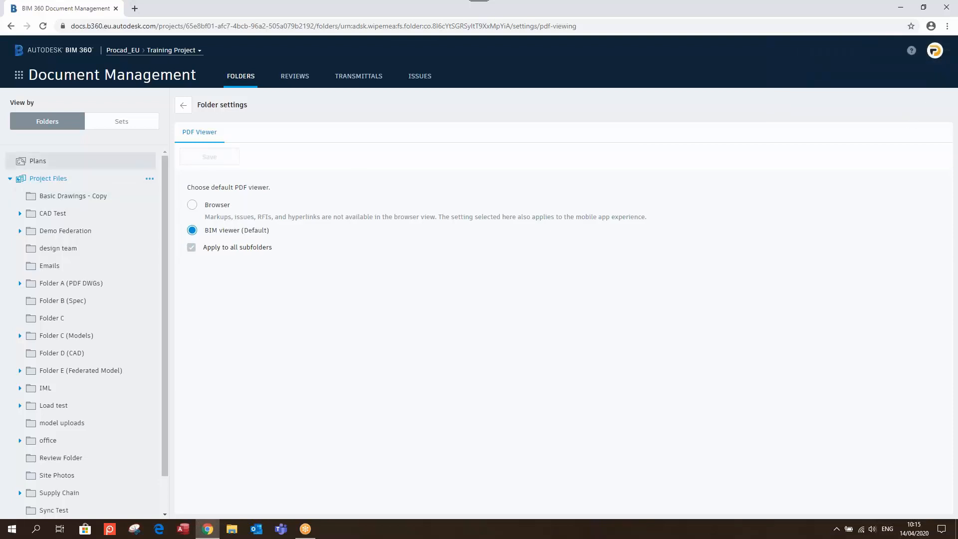
pyautogui.click(189, 106)
# Open Folder A (PDF DWGs), preview and close S001.pdf, then bring up Folder A's actions
pyautogui.click(71, 283)
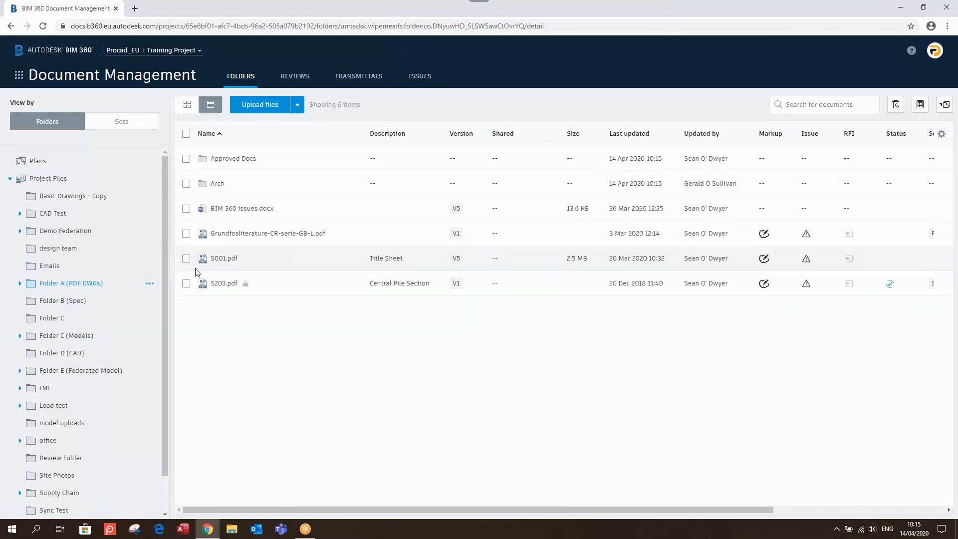
pyautogui.click(223, 258)
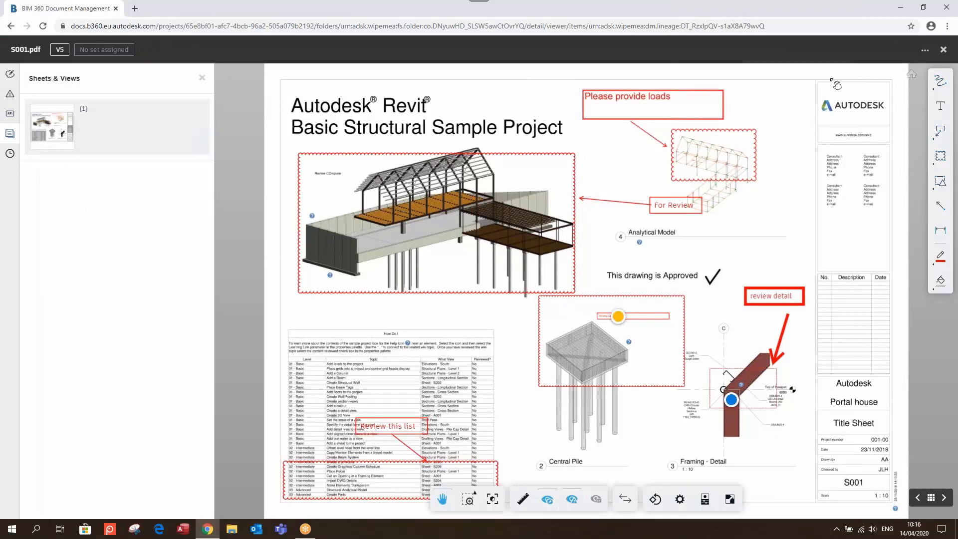
pyautogui.click(943, 51)
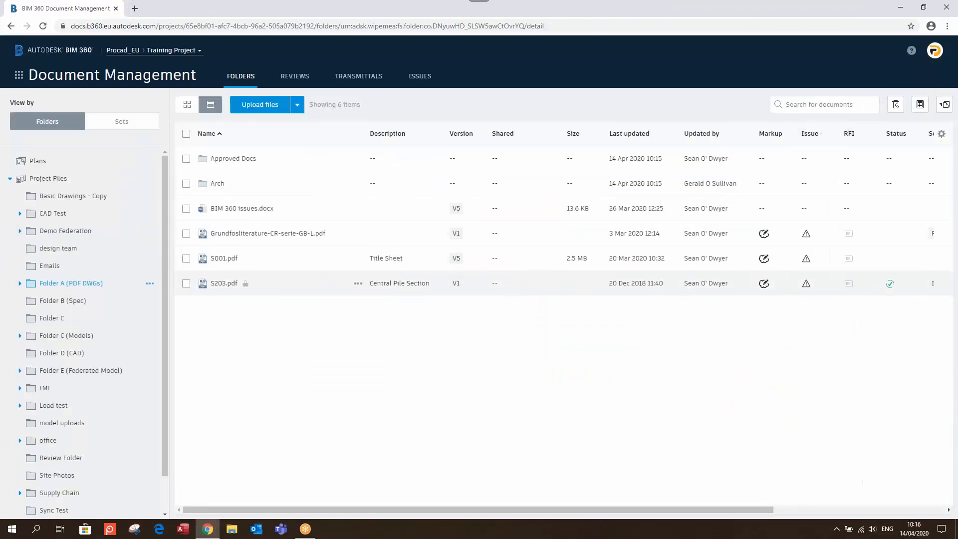
pyautogui.rightClick(47, 284)
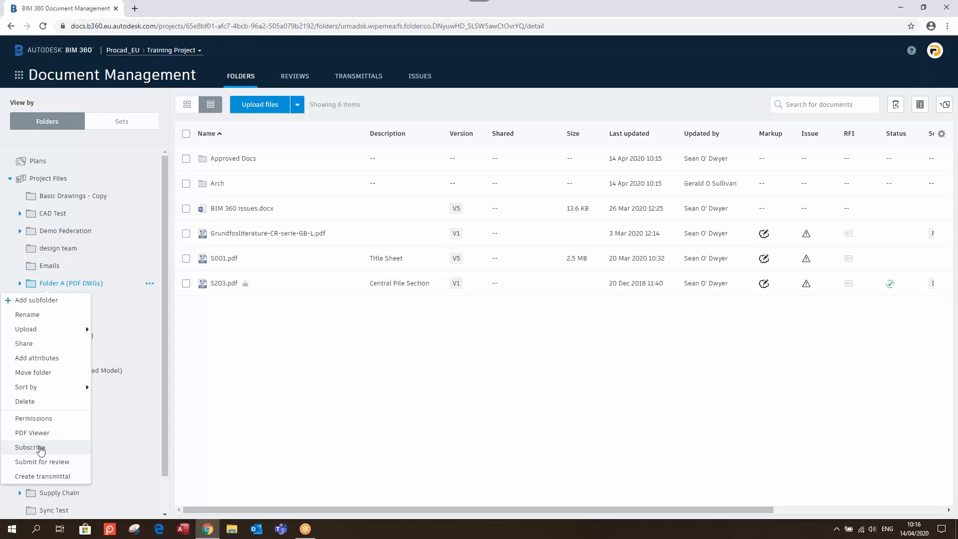
# Dismiss Folder A's actions list and tick the Arch folder's checkbox
pyautogui.click(332, 396)
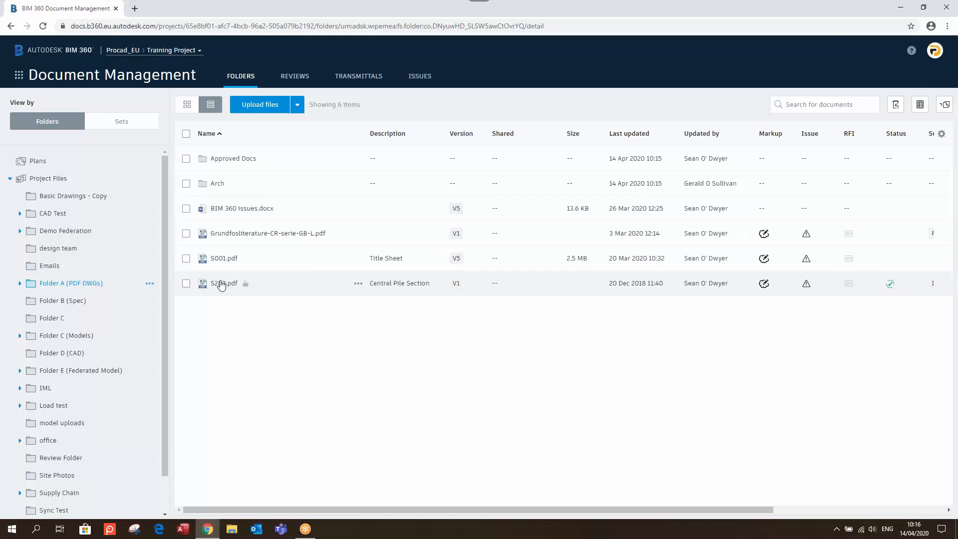
pyautogui.click(186, 183)
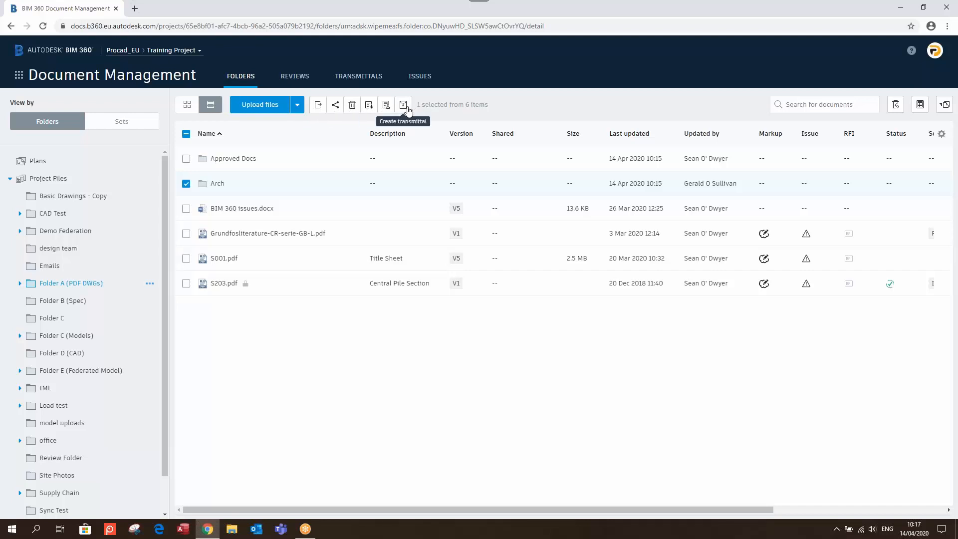
# Switch the selection from Arch to S001.pdf, lock it, then unlock it
pyautogui.click(186, 183)
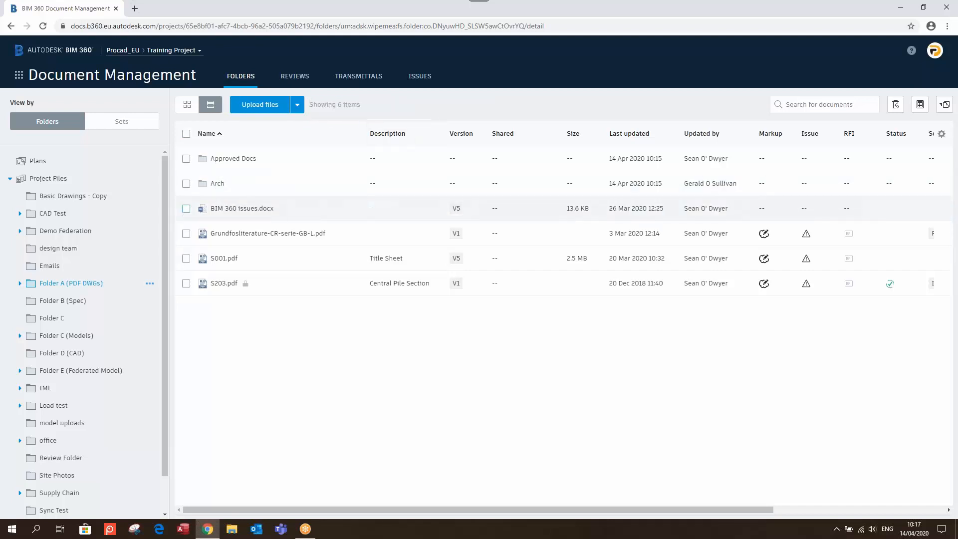
pyautogui.click(186, 258)
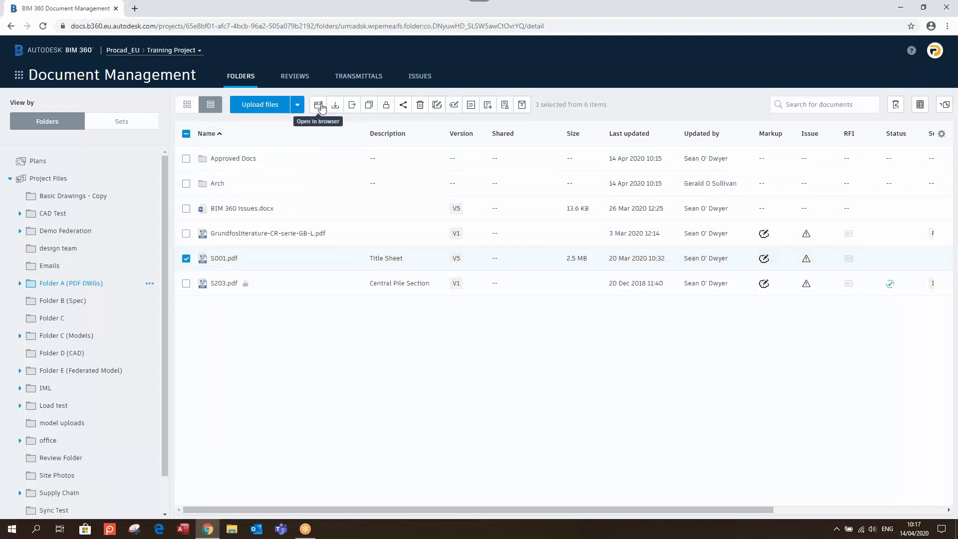
pyautogui.click(387, 106)
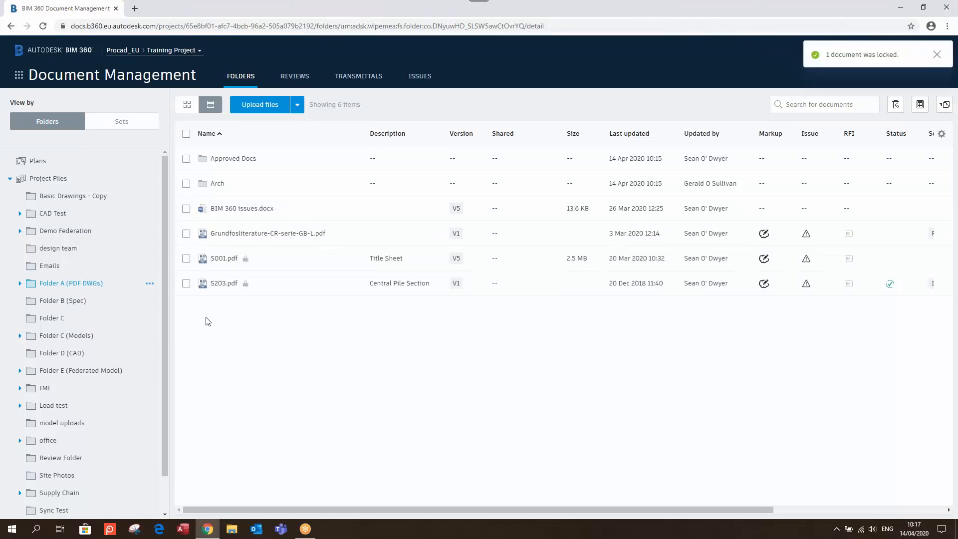
pyautogui.click(187, 258)
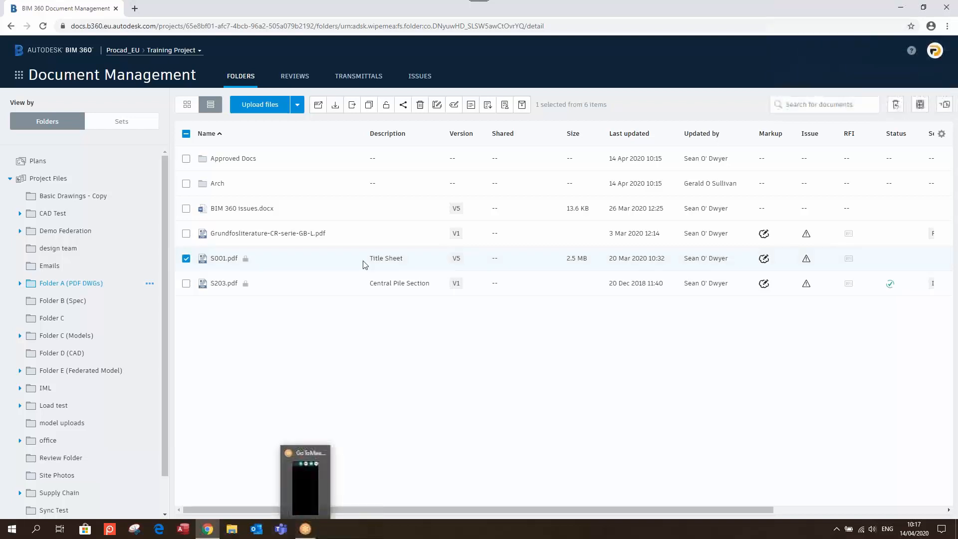
pyautogui.click(388, 109)
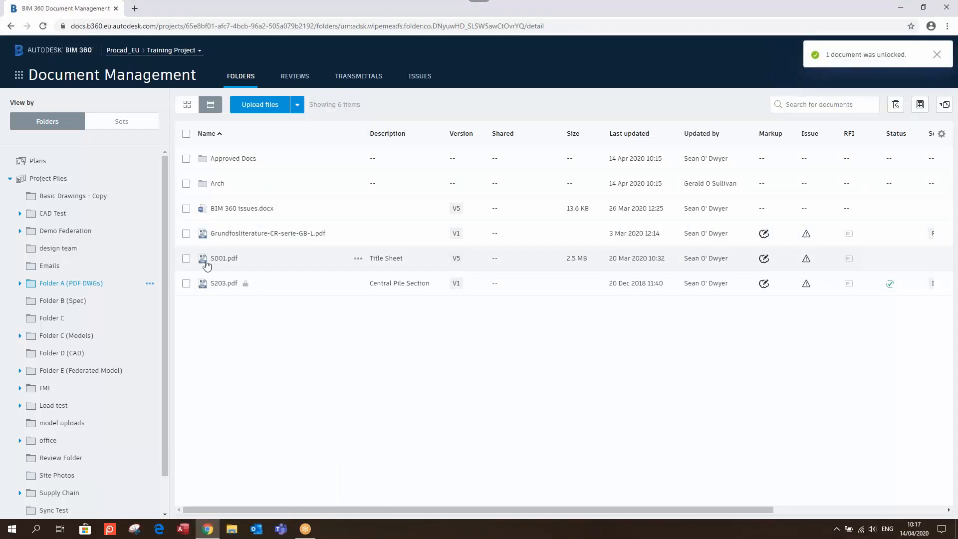
# Delete S001.pdf and confirm the deletion
pyautogui.click(186, 258)
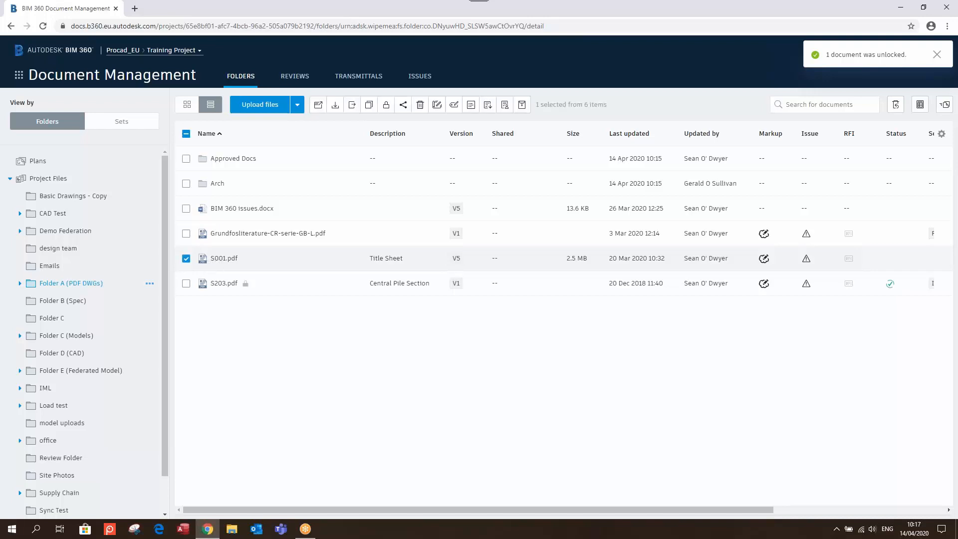
pyautogui.click(420, 105)
pyautogui.click(585, 301)
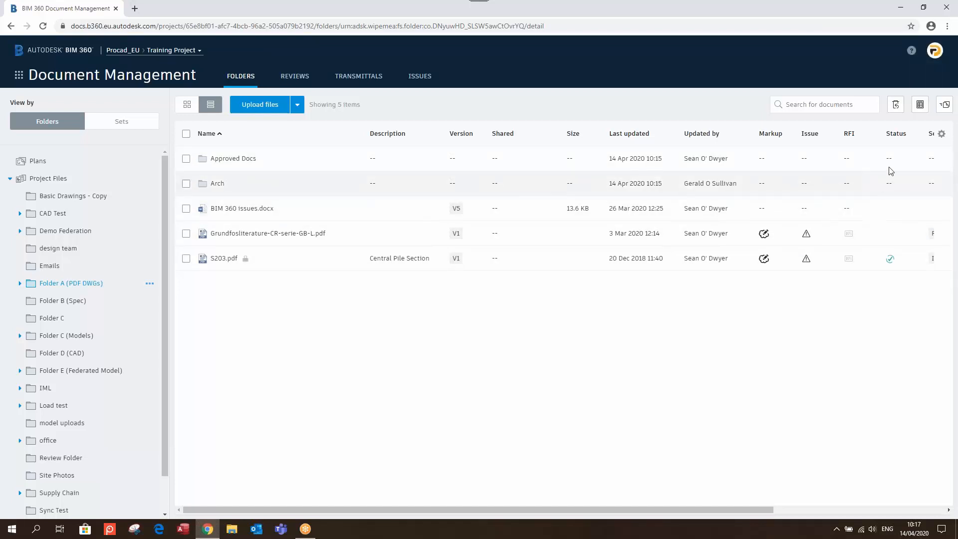
# Restore S001.pdf from Deleted items and return to the Folder A (PDF DWGs) file list
pyautogui.click(896, 106)
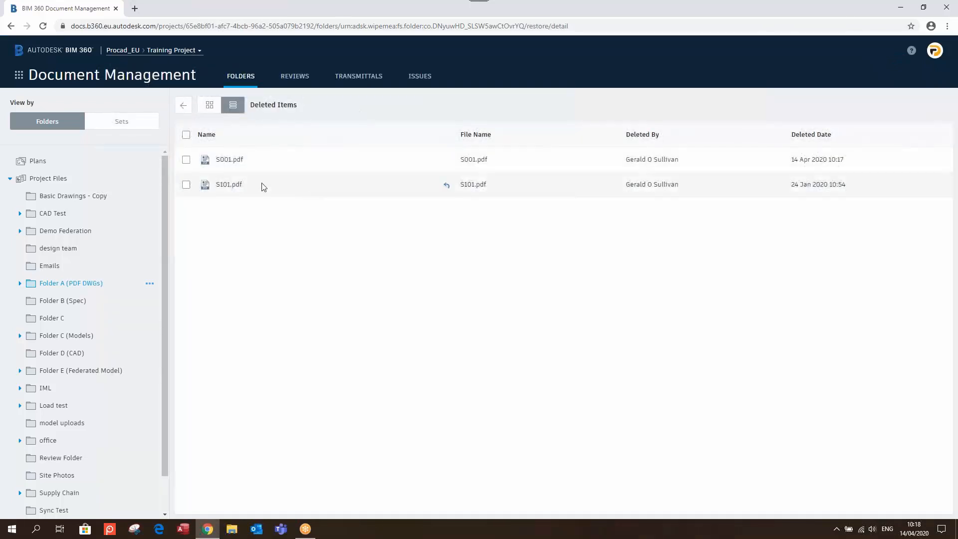
pyautogui.click(186, 160)
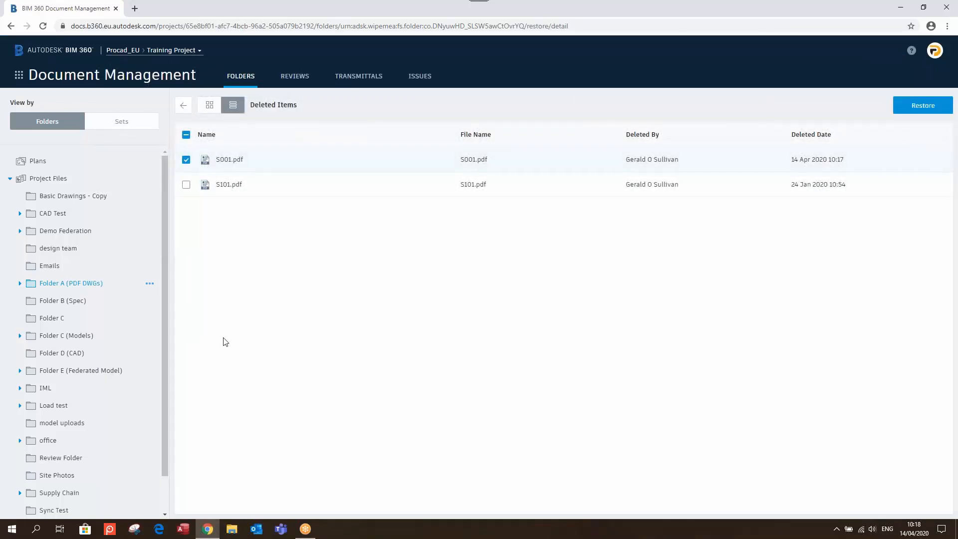
pyautogui.click(920, 106)
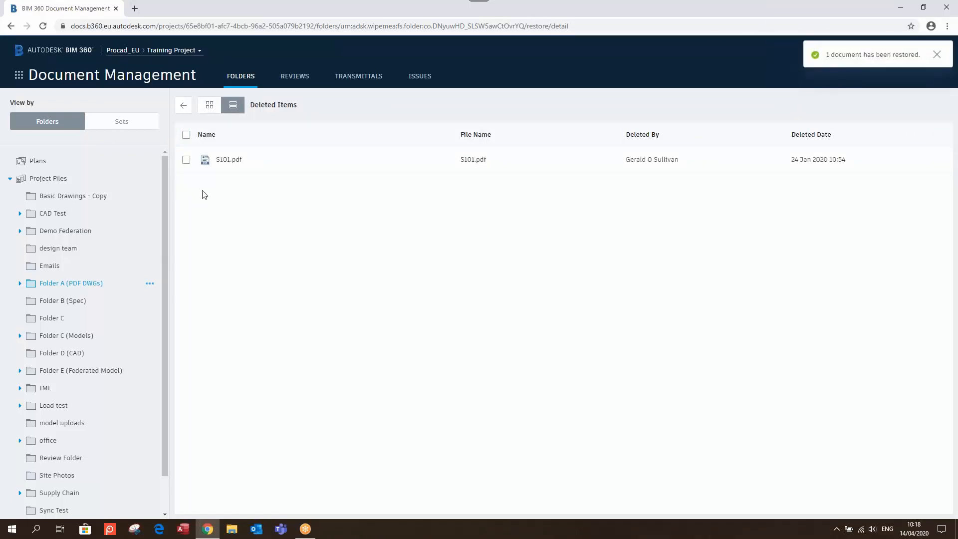
pyautogui.click(183, 105)
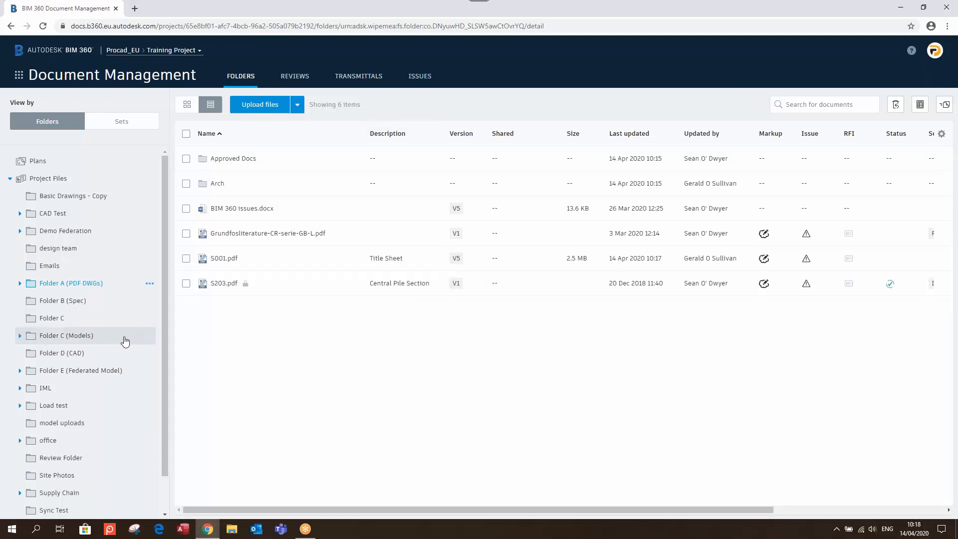
# Open Folder C (Models) and review Sample Arch Model.rvt's version history from V19 back to V1
pyautogui.click(63, 339)
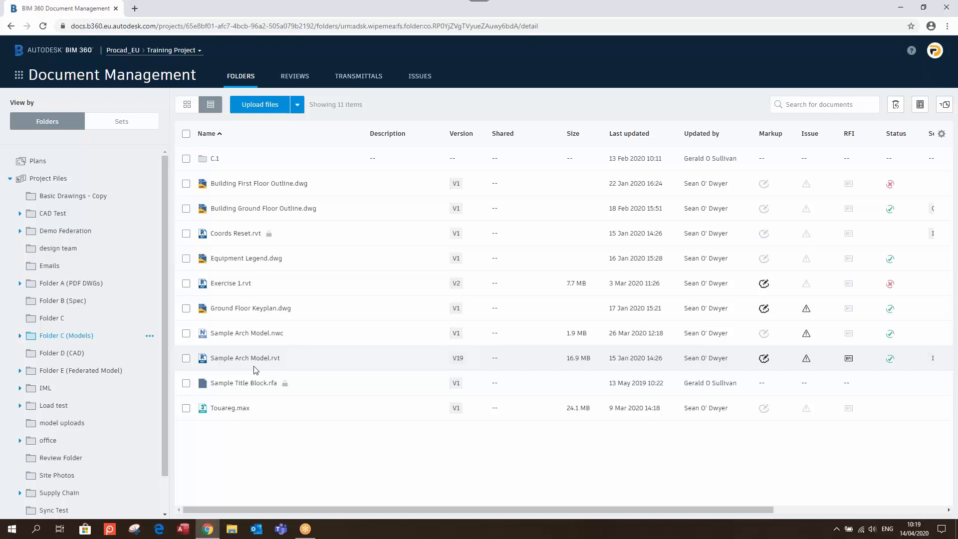
pyautogui.click(457, 358)
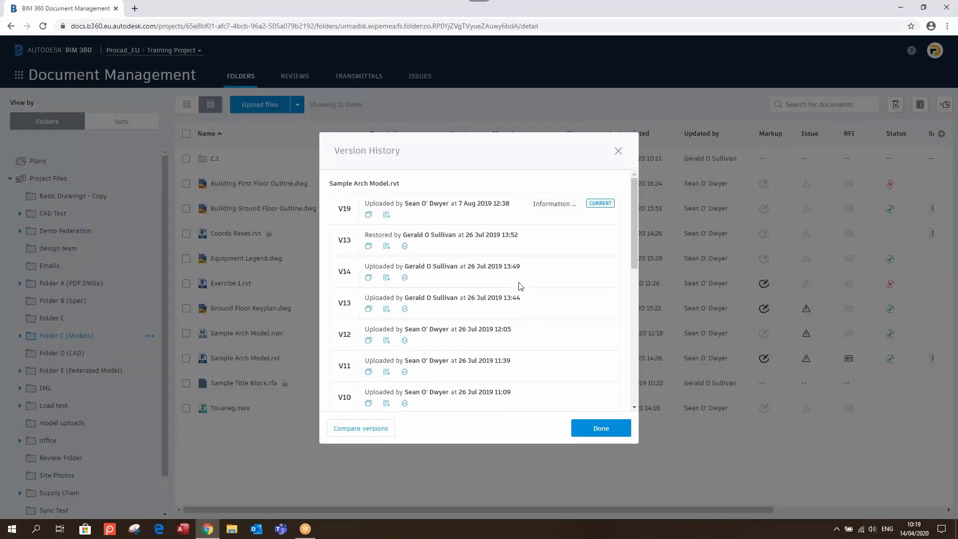
pyautogui.scroll(-10, 520, 284)
pyautogui.scroll(10, 519, 285)
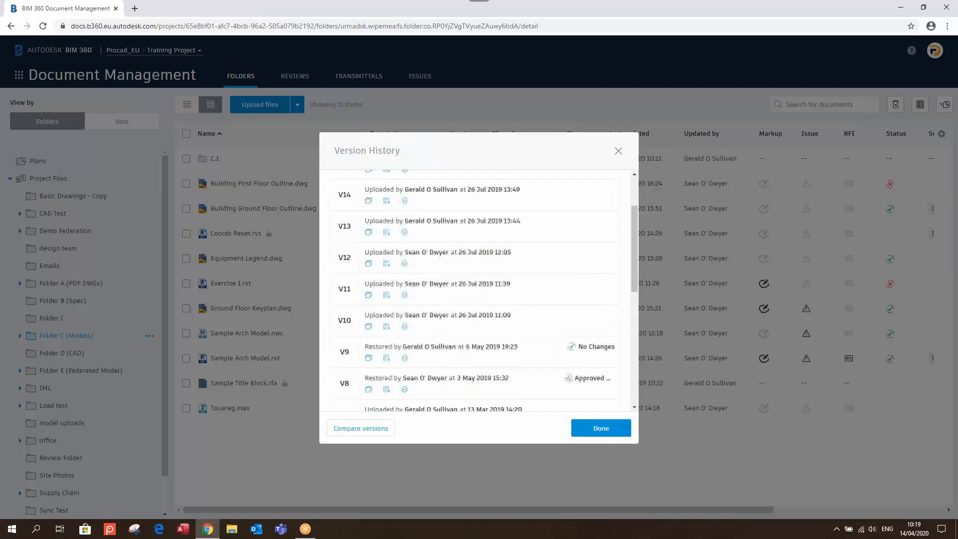
pyautogui.scroll(-10, 520, 282)
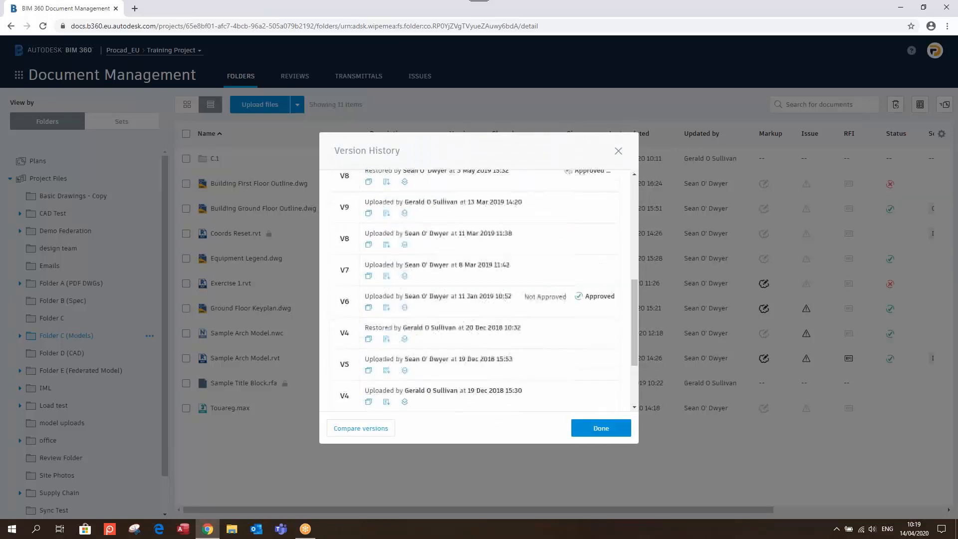
pyautogui.click(618, 151)
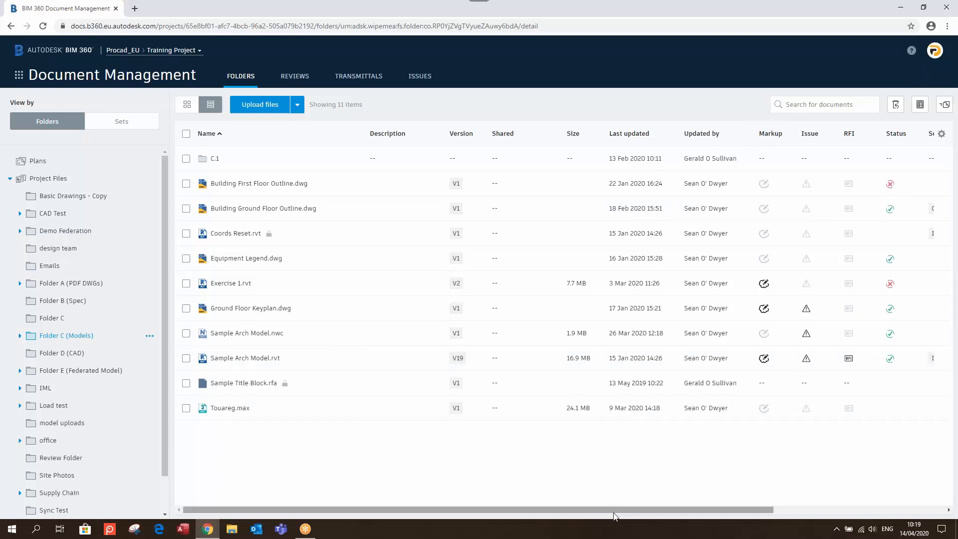
pyautogui.moveTo(632, 509); pyautogui.dragTo(779, 508)
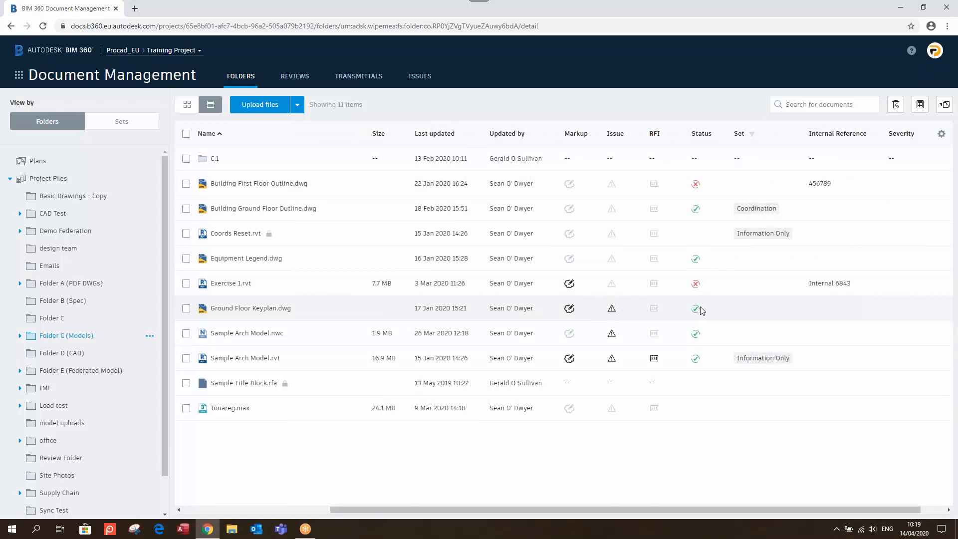
pyautogui.moveTo(694, 313)
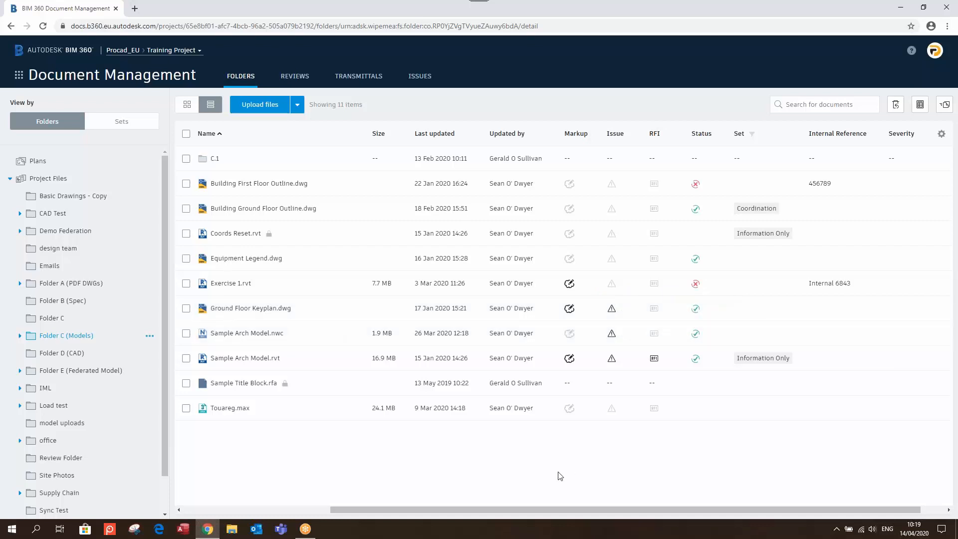
pyautogui.moveTo(529, 509); pyautogui.dragTo(397, 501)
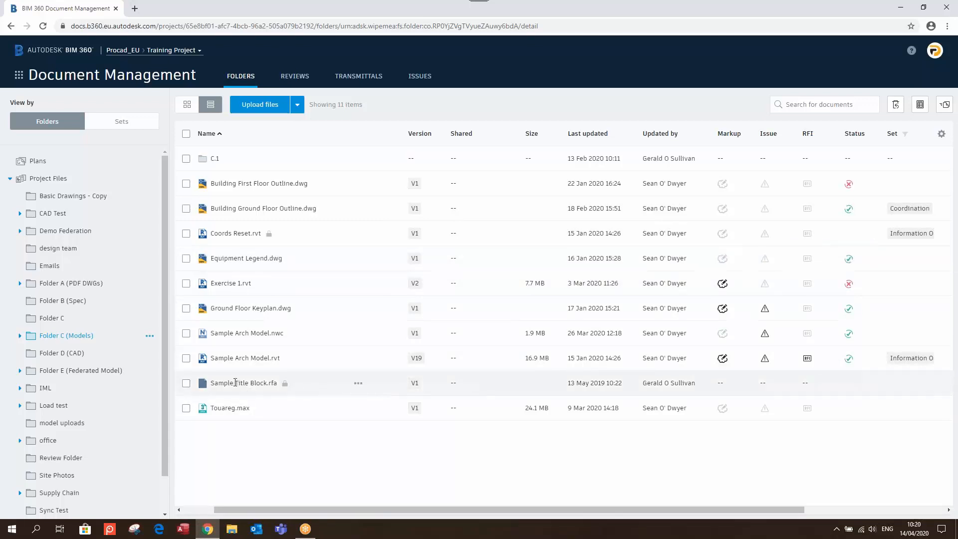
pyautogui.click(244, 359)
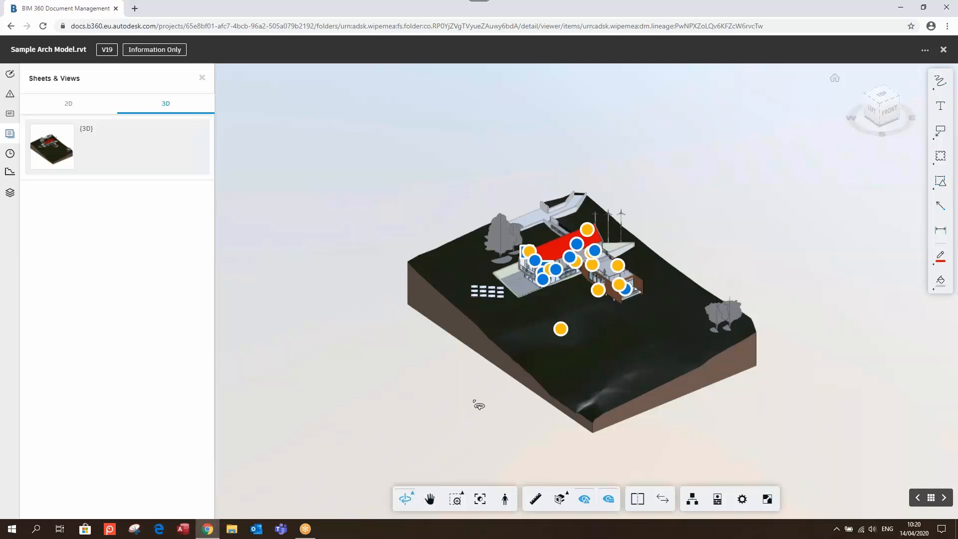
# Orbit, pan and zoom-window onto the house, then fit the whole site model in view
pyautogui.moveTo(478, 405); pyautogui.dragTo(499, 409)
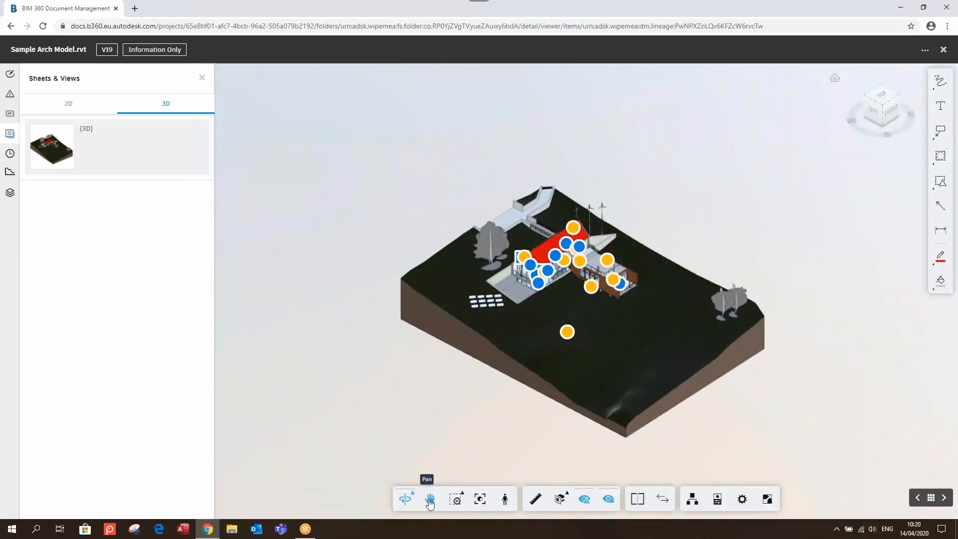
pyautogui.click(429, 504)
pyautogui.moveTo(617, 384); pyautogui.dragTo(653, 375)
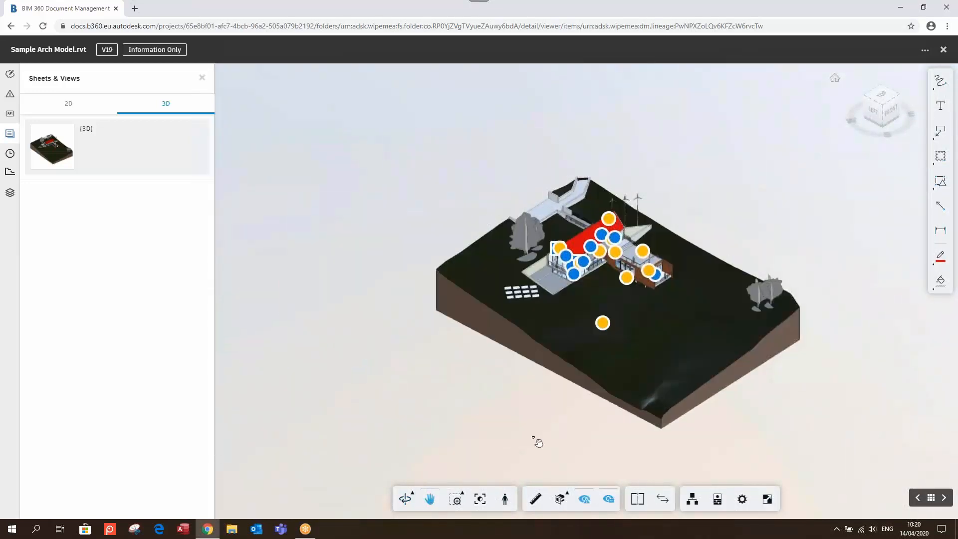
pyautogui.click(462, 502)
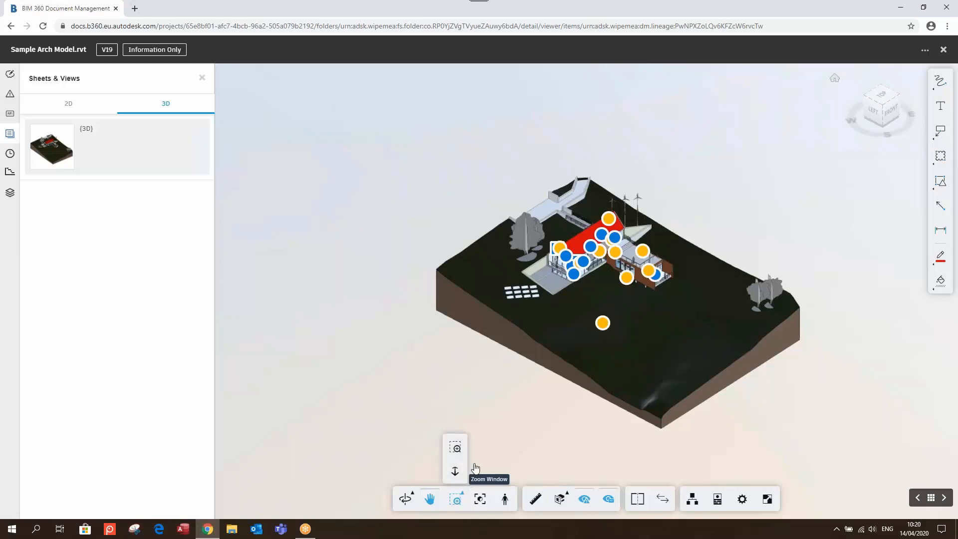
pyautogui.click(456, 445)
pyautogui.moveTo(454, 192); pyautogui.dragTo(704, 335)
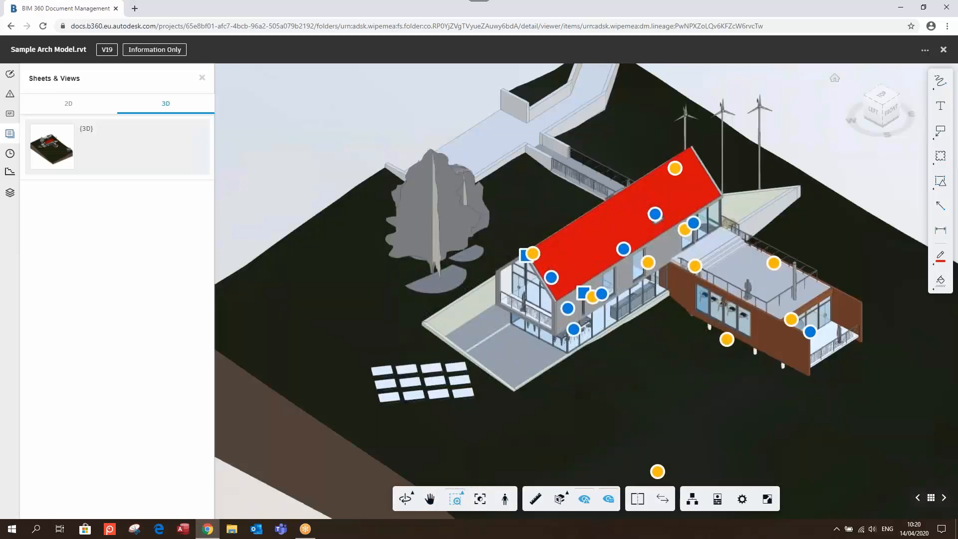
pyautogui.click(454, 499)
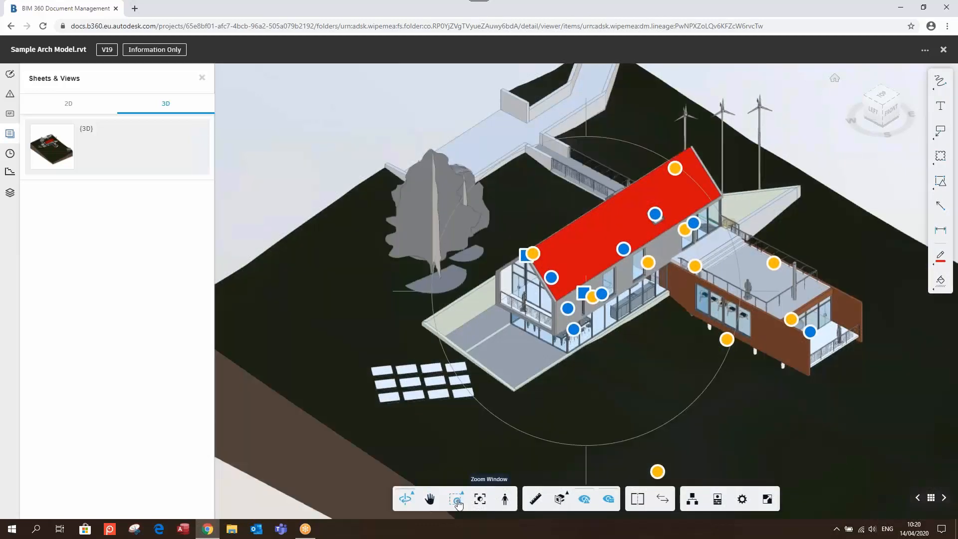
pyautogui.click(482, 500)
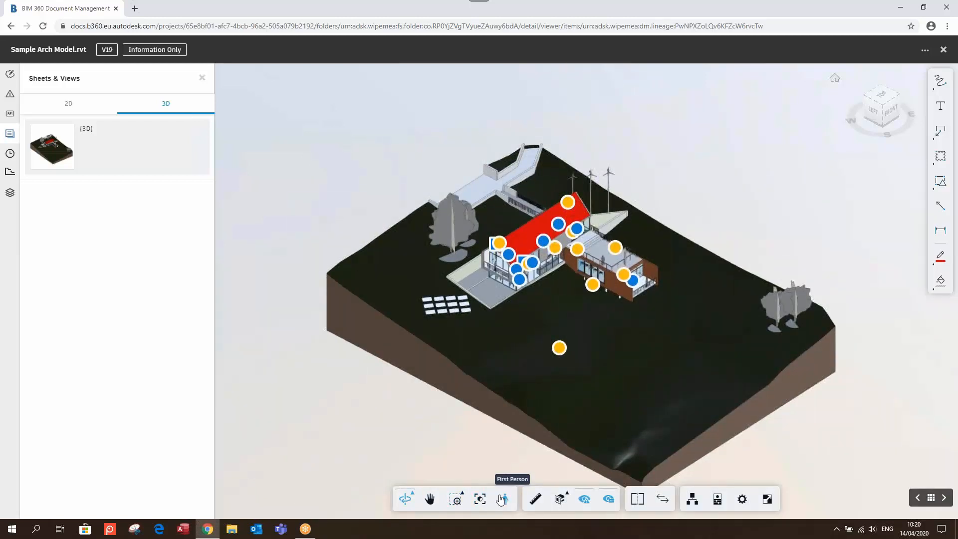
# Switch to first-person navigation and teleport into the kitchen
pyautogui.click(504, 499)
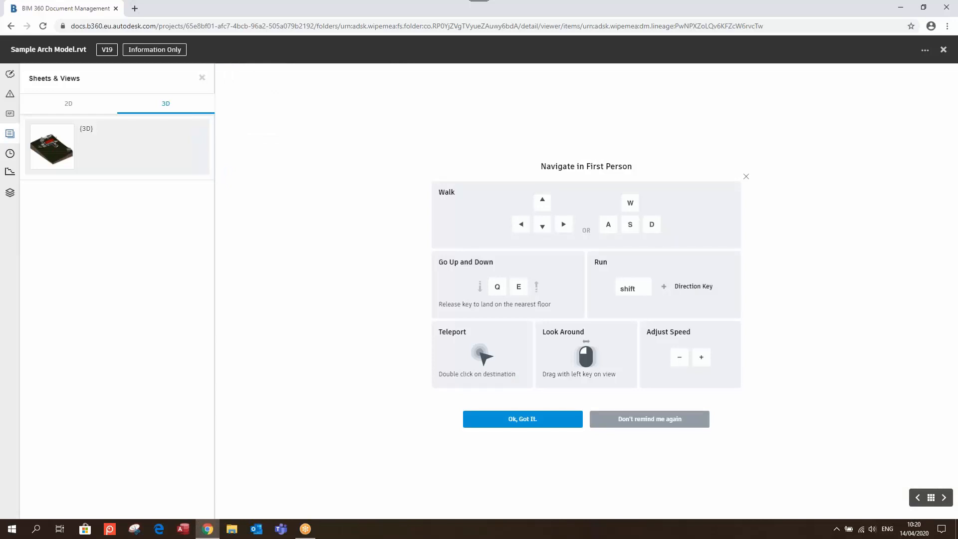
pyautogui.click(563, 418)
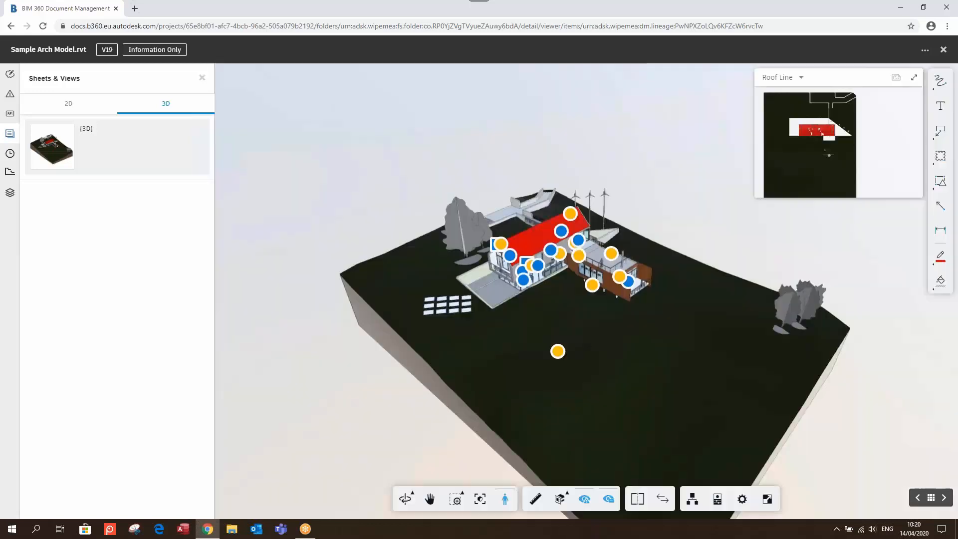
pyautogui.doubleClick(539, 281)
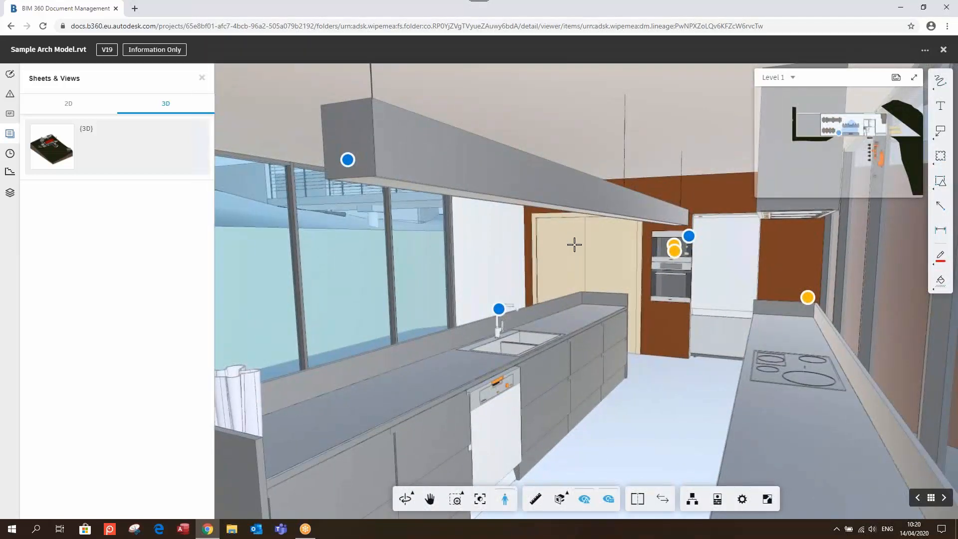
# Walk through the kitchen and down the hallway, rising to the Level 2 corridor
pyautogui.press('Up')
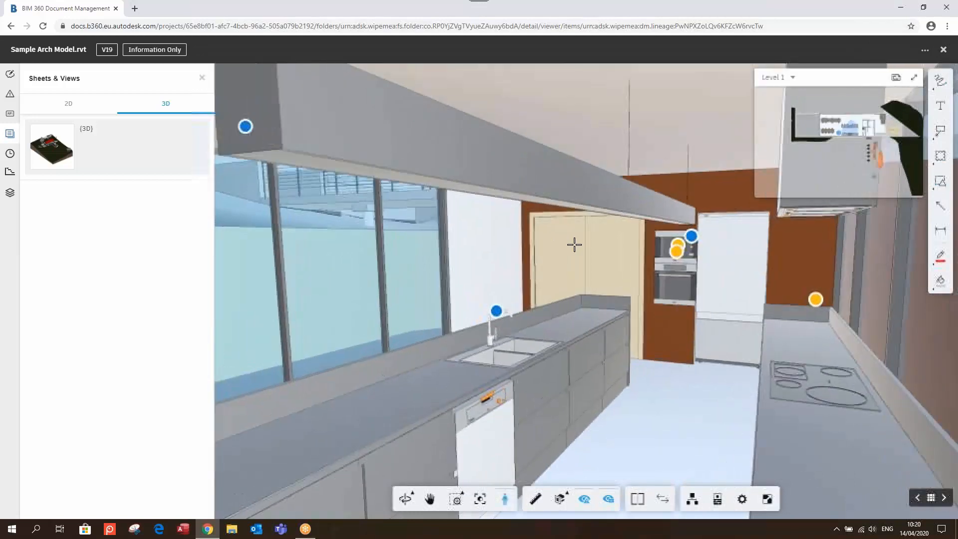
pyautogui.moveTo(574, 244); pyautogui.dragTo(528, 252)
pyautogui.moveTo(629, 269); pyautogui.dragTo(673, 271)
pyautogui.press('Up')
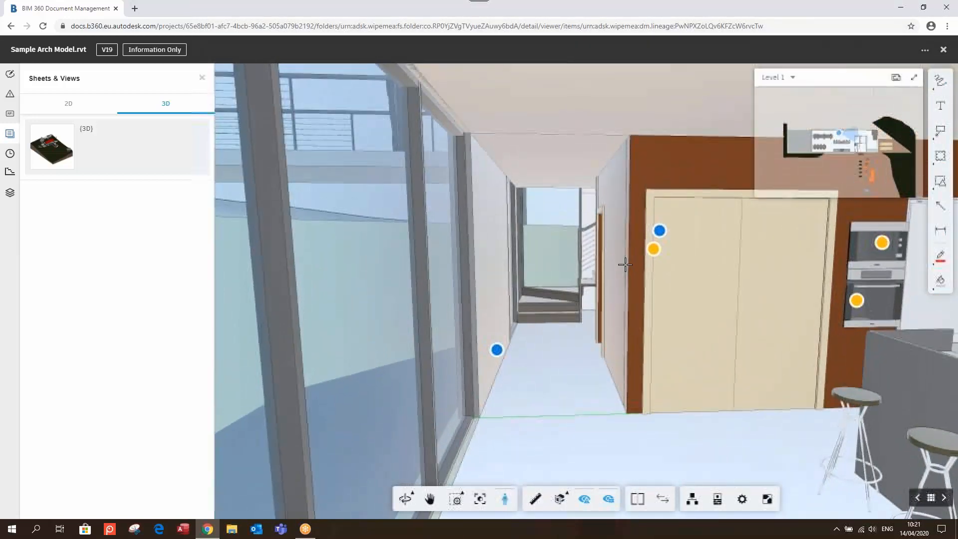
pyautogui.press('q')
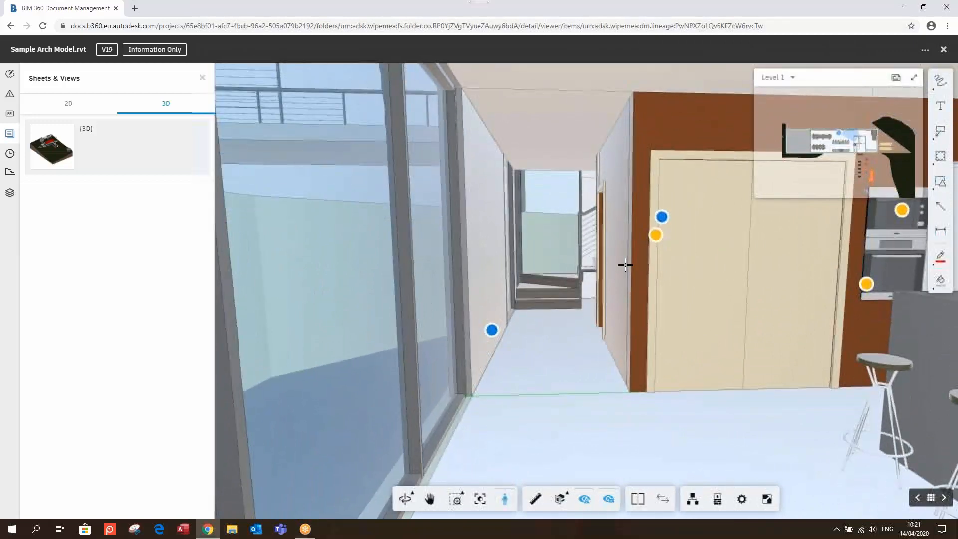
pyautogui.press('e')
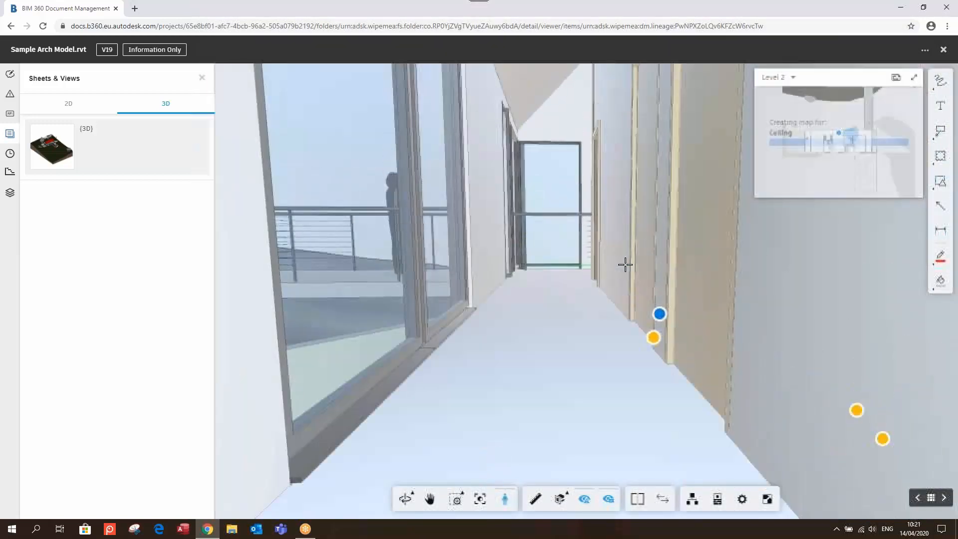
pyautogui.moveTo(624, 263); pyautogui.dragTo(577, 254)
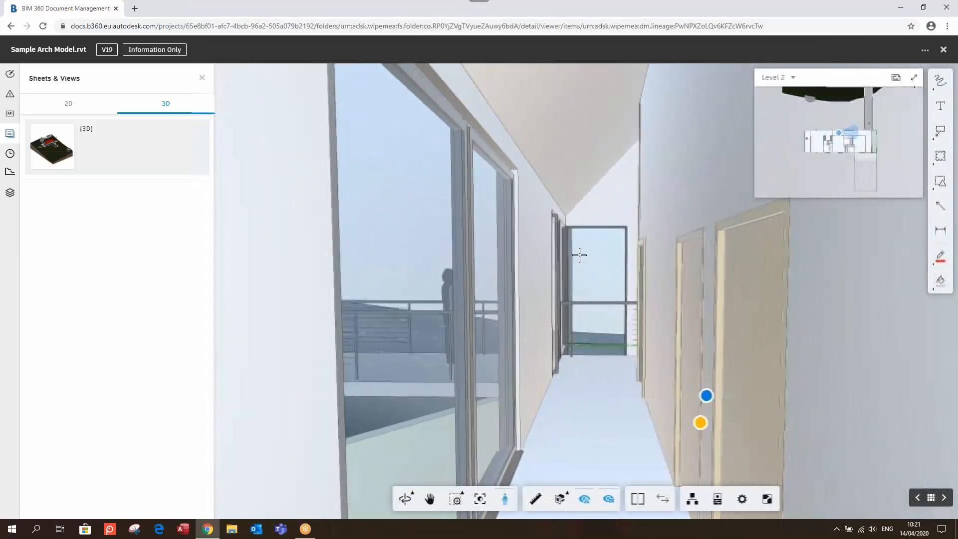
# Browse the Issues panel, refit the whole model, and launch Compare for v19 versus v13
pyautogui.click(9, 94)
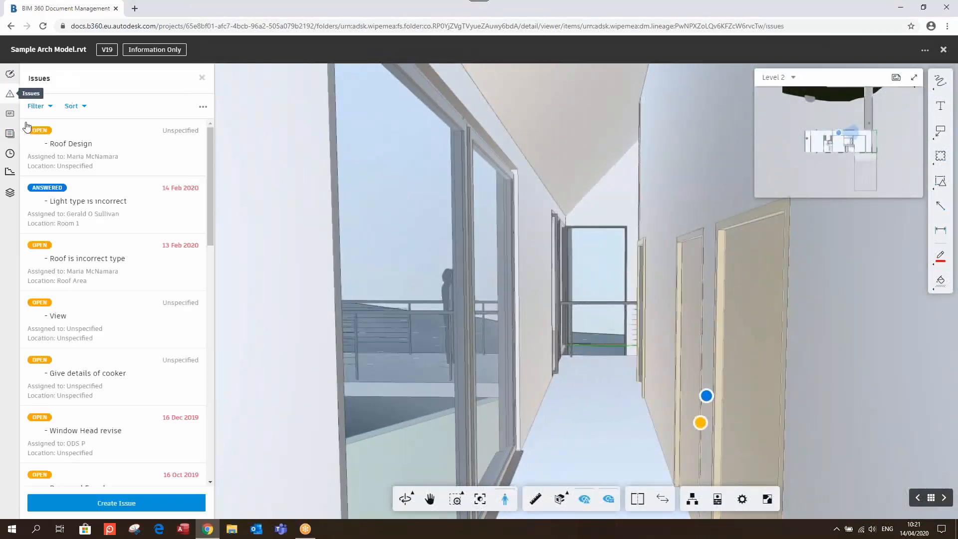
pyautogui.click(125, 503)
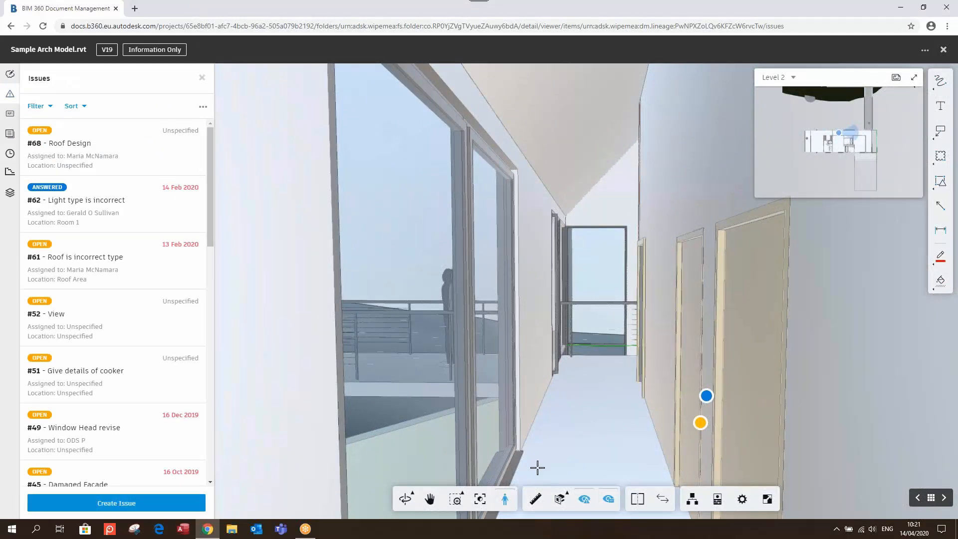
pyautogui.click(202, 78)
pyautogui.click(382, 499)
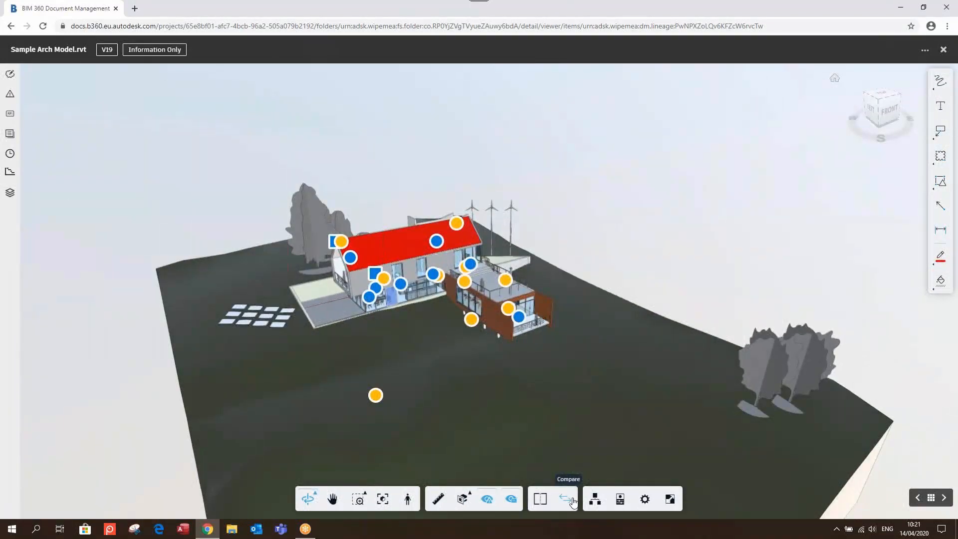
pyautogui.click(565, 499)
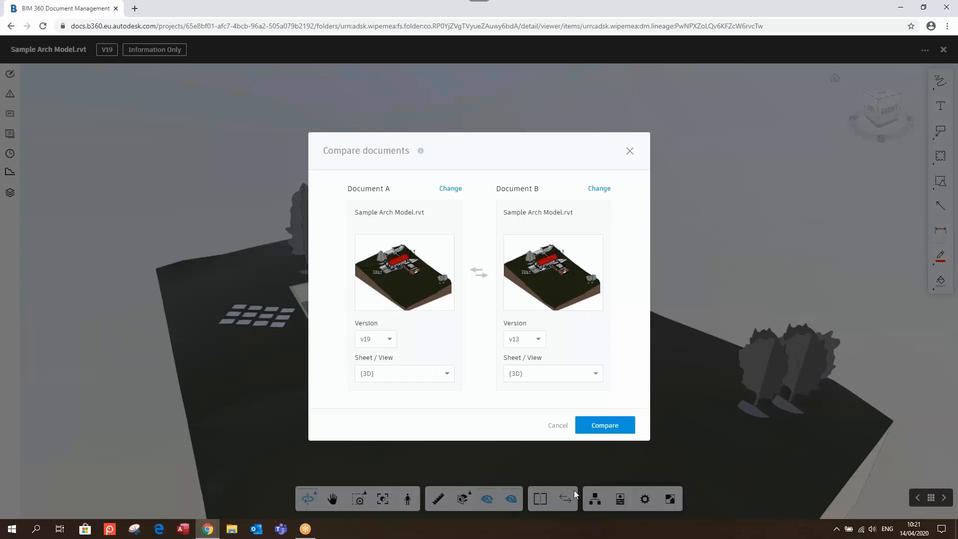
# Set Document B to version v3 on the {3D} view and run the comparison against v19
pyautogui.click(530, 342)
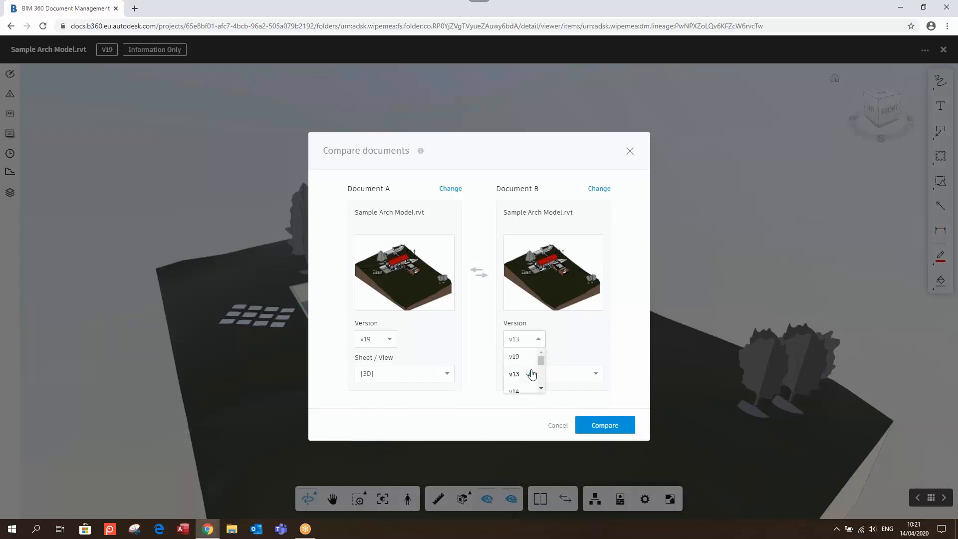
pyautogui.scroll(-5, 532, 374)
pyautogui.scroll(3, 522, 387)
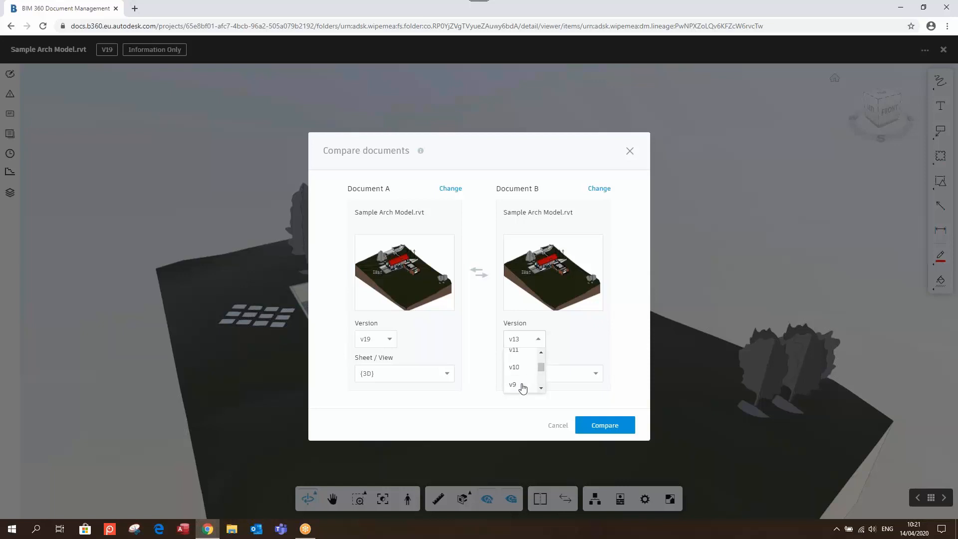
pyautogui.scroll(-3, 522, 387)
pyautogui.click(519, 375)
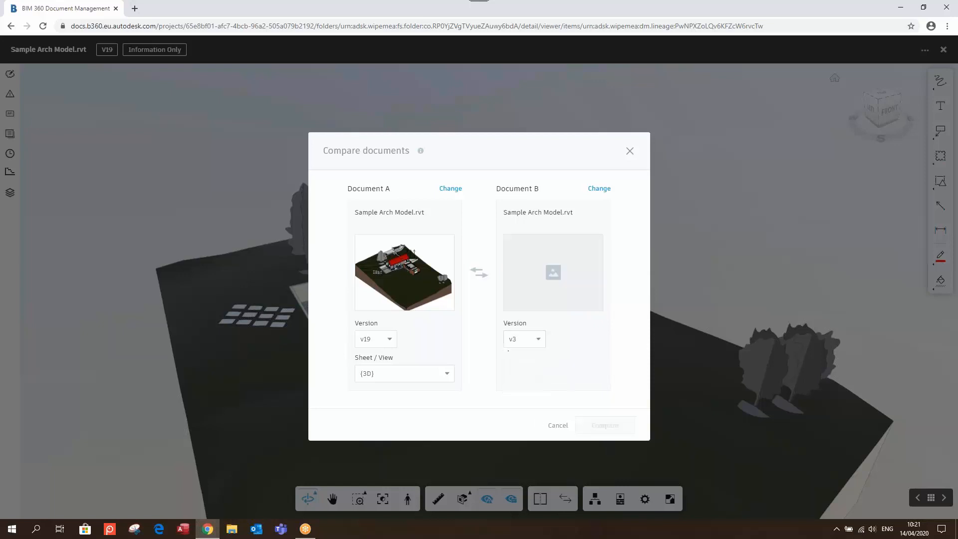
pyautogui.click(552, 372)
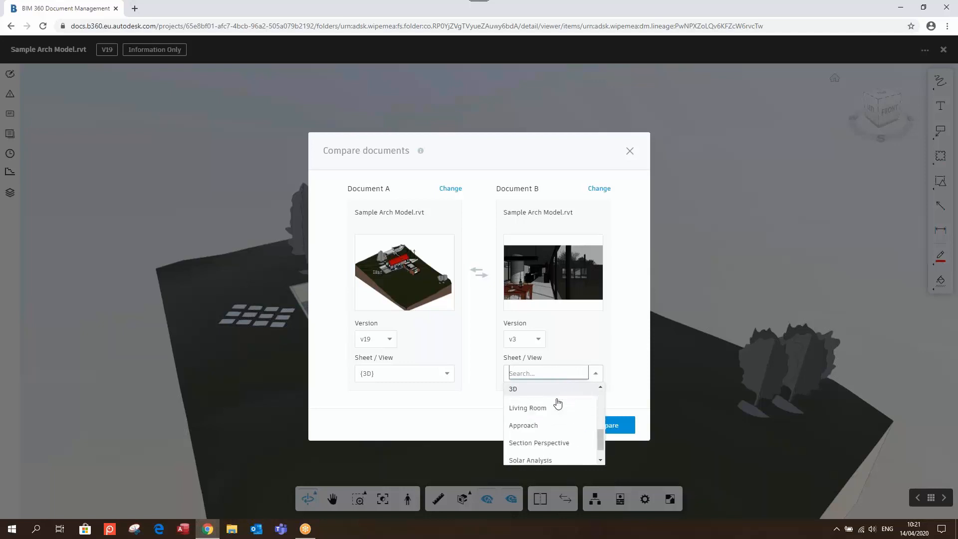
pyautogui.scroll(-1, 557, 403)
pyautogui.click(532, 454)
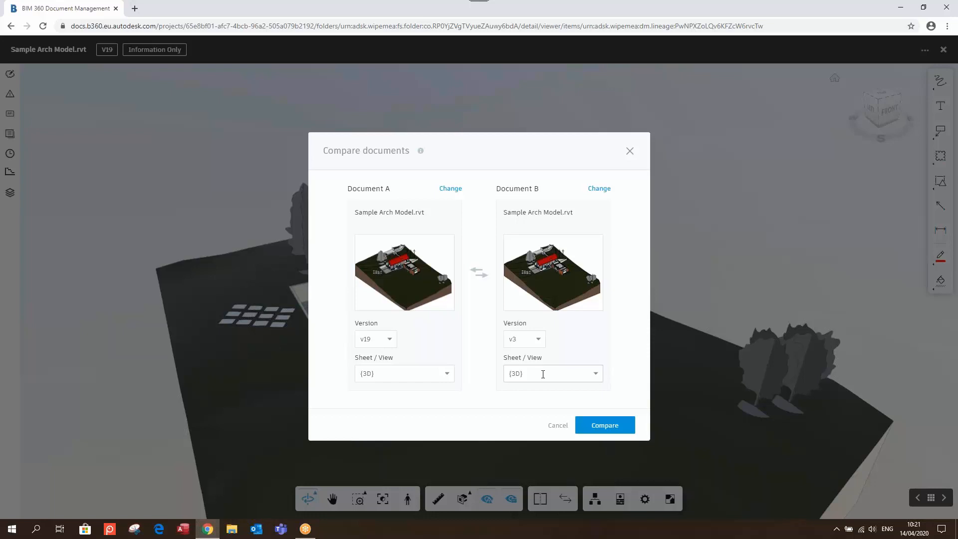
pyautogui.click(611, 427)
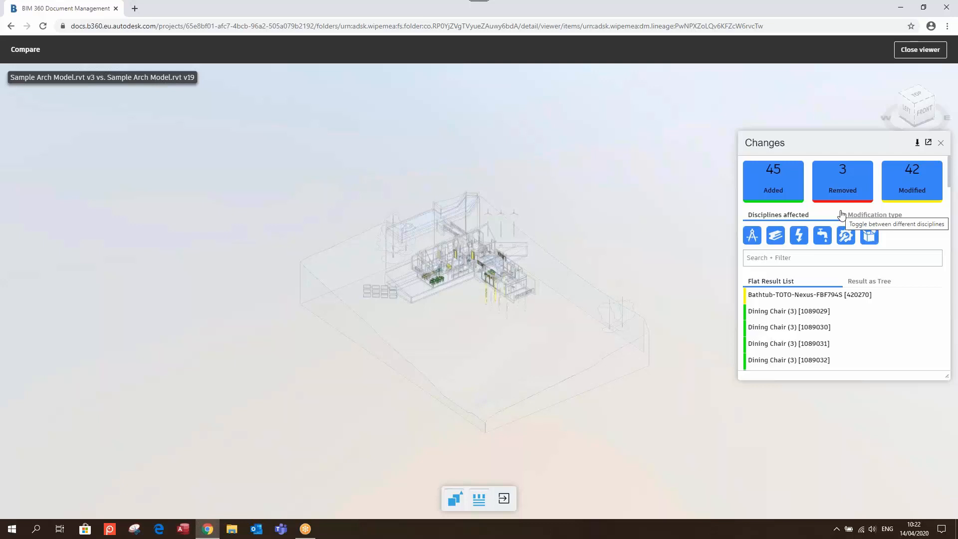
# Hide the Added and Removed changes so only modified elements show
pyautogui.click(792, 193)
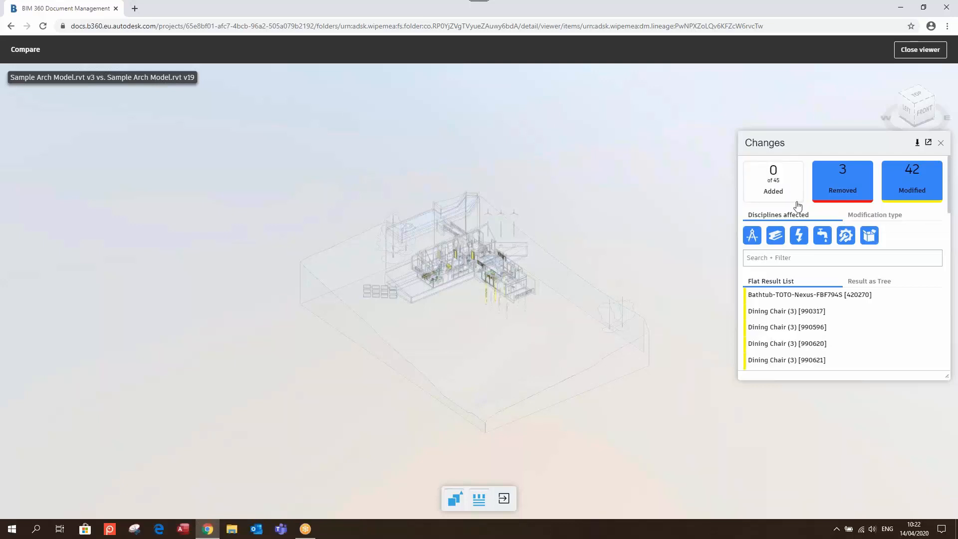
pyautogui.click(854, 189)
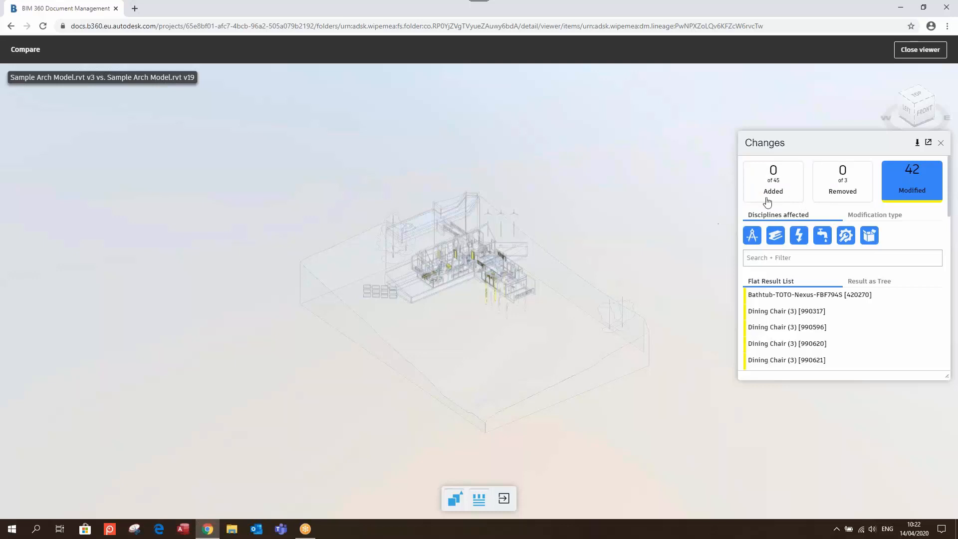
pyautogui.scroll(5, 435, 257)
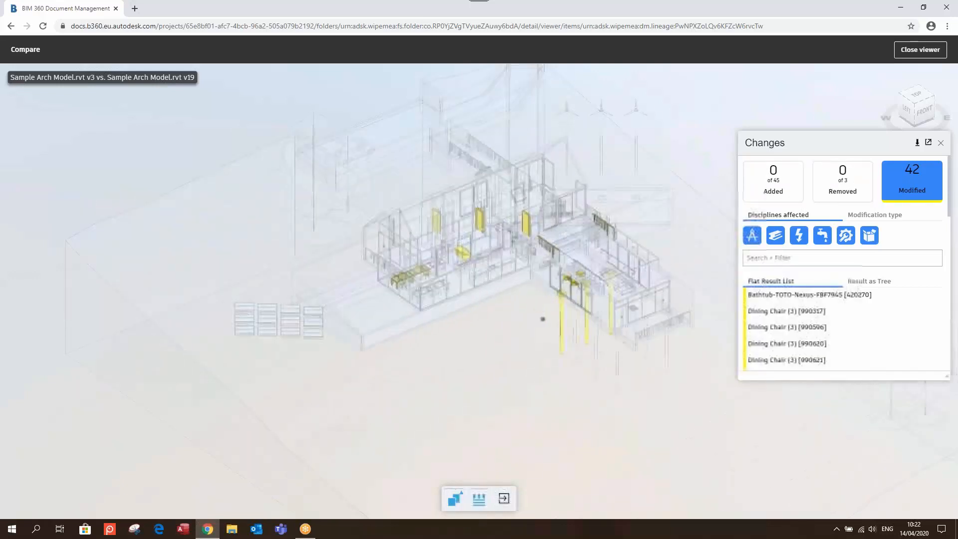
pyautogui.moveTo(435, 257); pyautogui.dragTo(473, 270, button='middle')
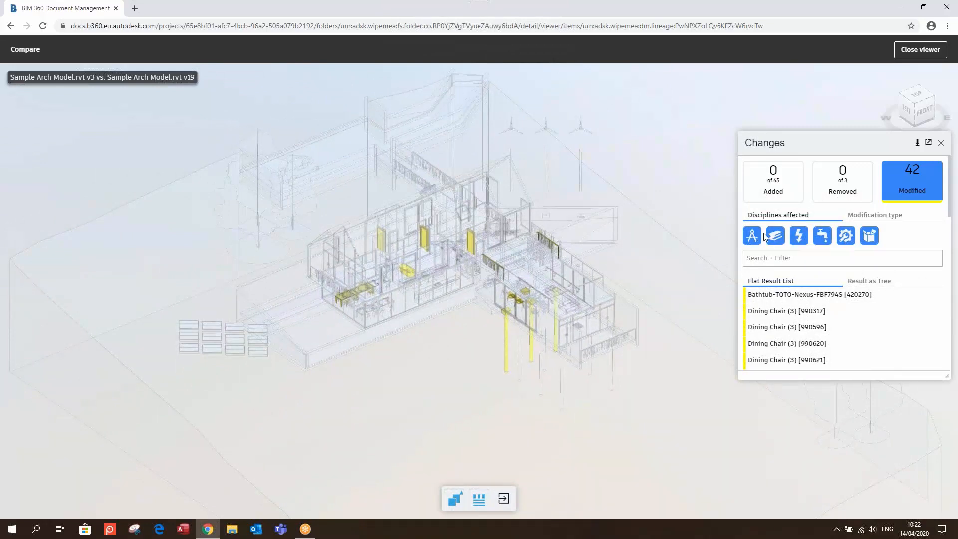
# Filter to the first discipline only and open M_Pile-Steel Pipe [512475]'s change details
pyautogui.click(775, 238)
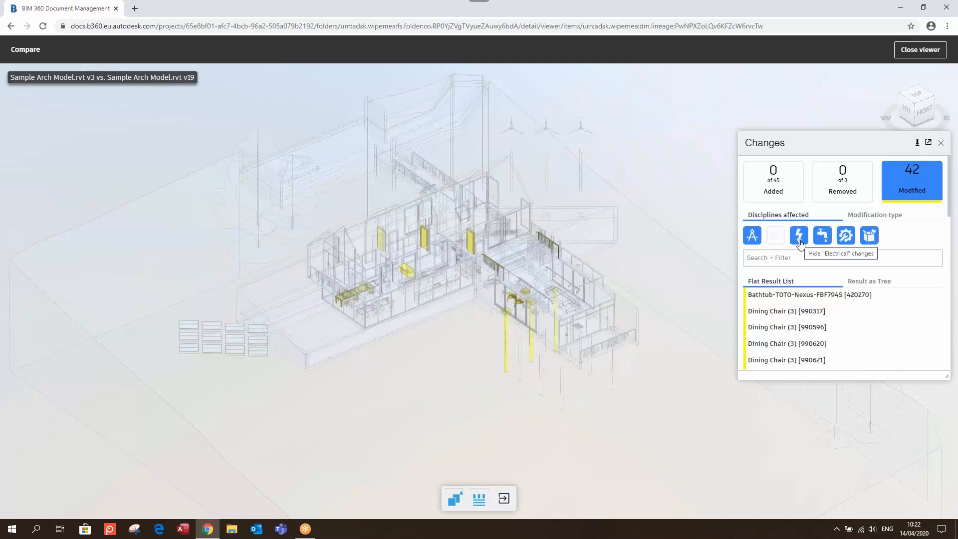
pyautogui.click(798, 240)
pyautogui.click(823, 238)
pyautogui.click(845, 237)
pyautogui.click(869, 236)
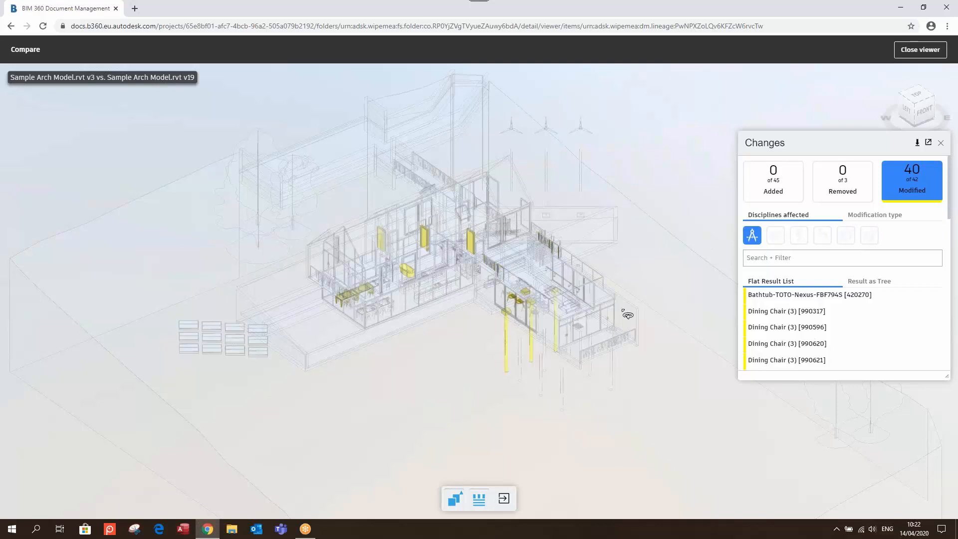
pyautogui.scroll(5, 548, 340)
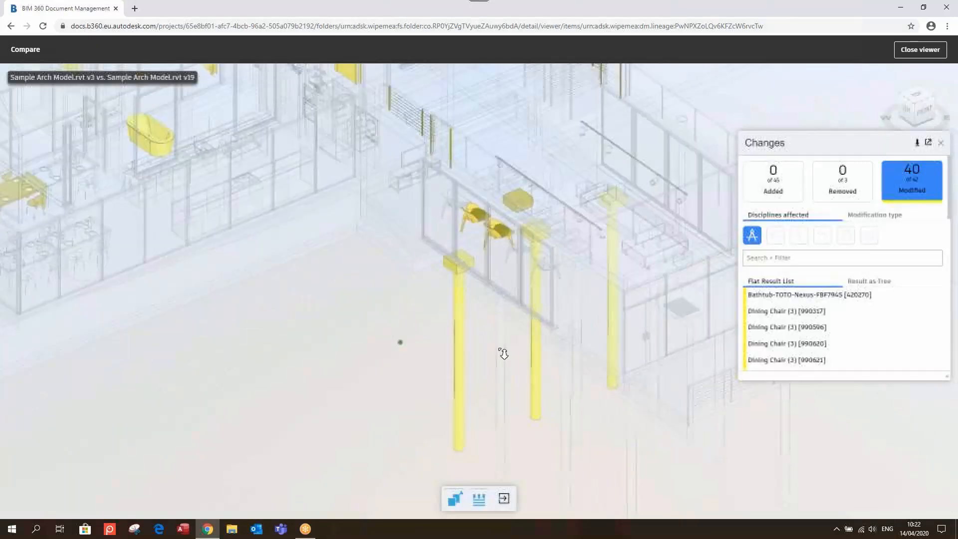
pyautogui.click(457, 339)
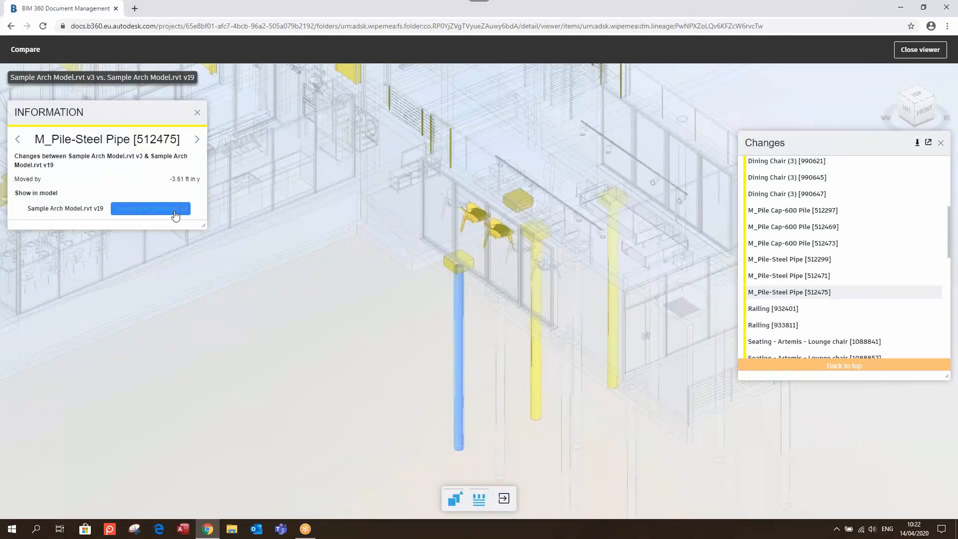
# Toggle the steel pile between its v19 and v3 positions, ending on v19
pyautogui.click(90, 209)
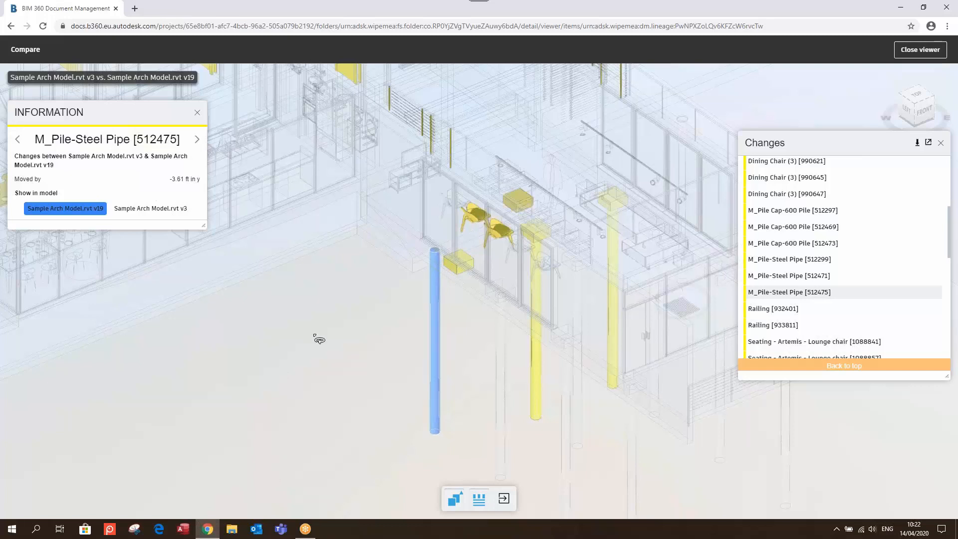
pyautogui.click(155, 208)
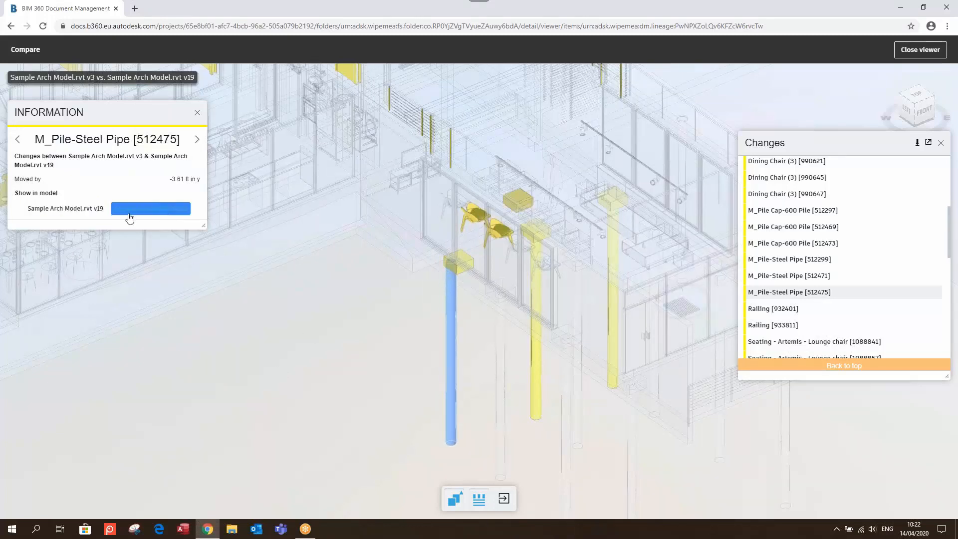
pyautogui.click(56, 212)
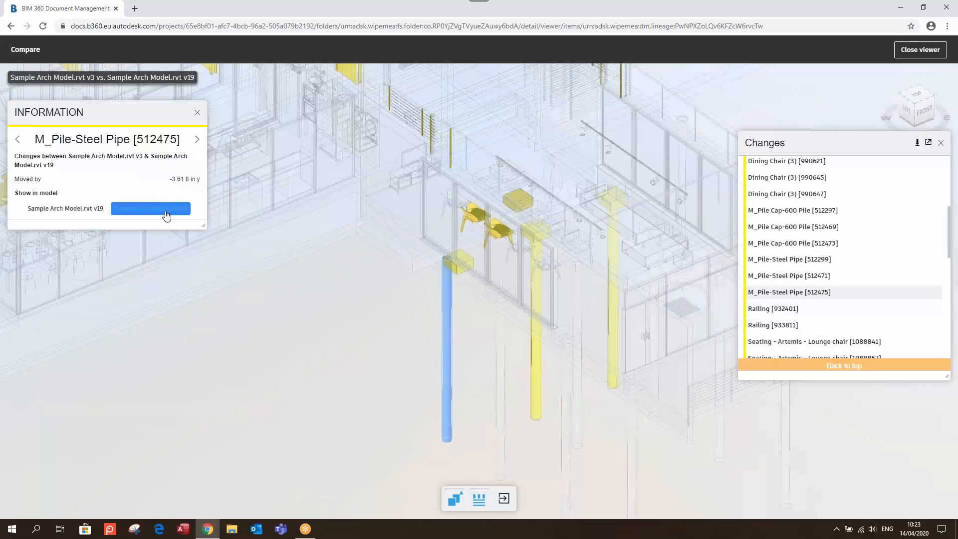
pyautogui.click(66, 212)
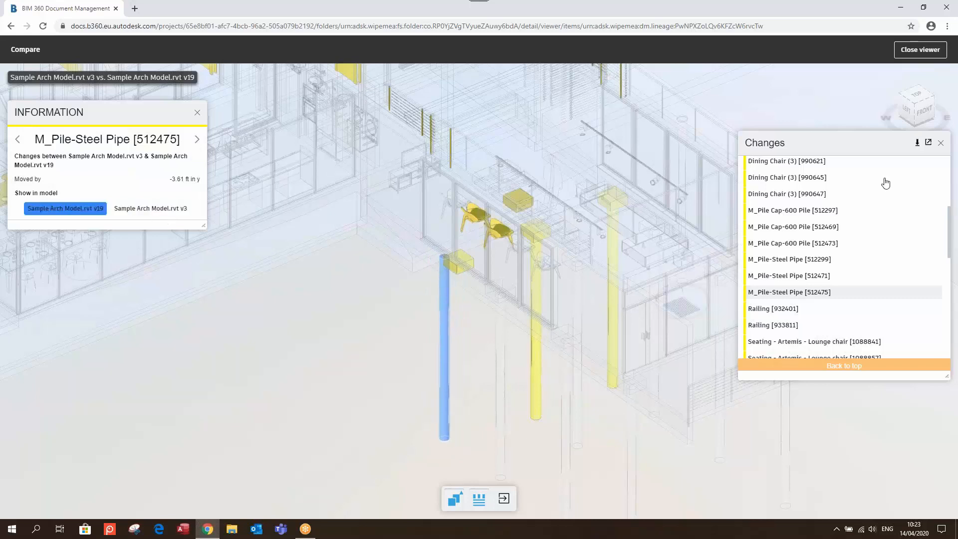
# Show the Removed and Added changes in the comparison again
pyautogui.scroll(4, 884, 182)
pyautogui.click(847, 190)
pyautogui.click(774, 192)
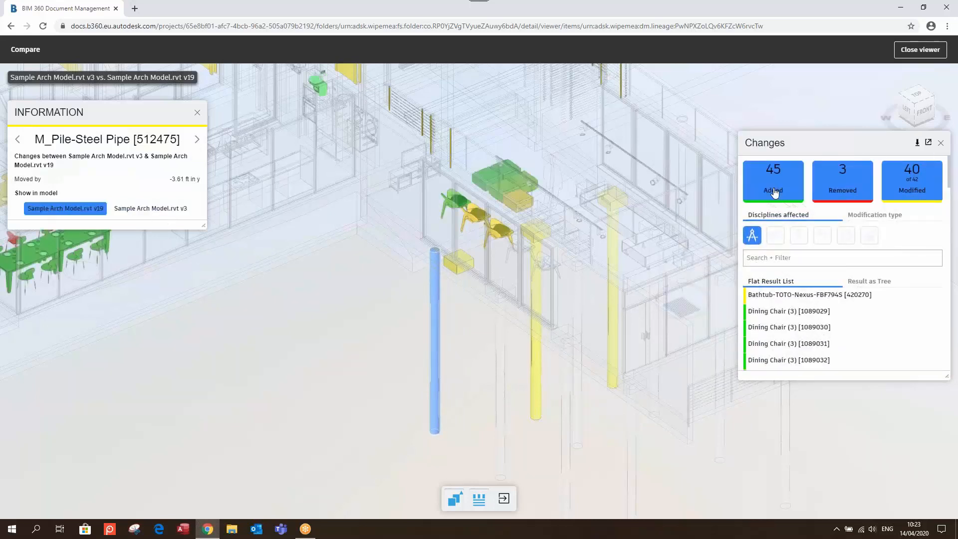
pyautogui.scroll(-1, 809, 277)
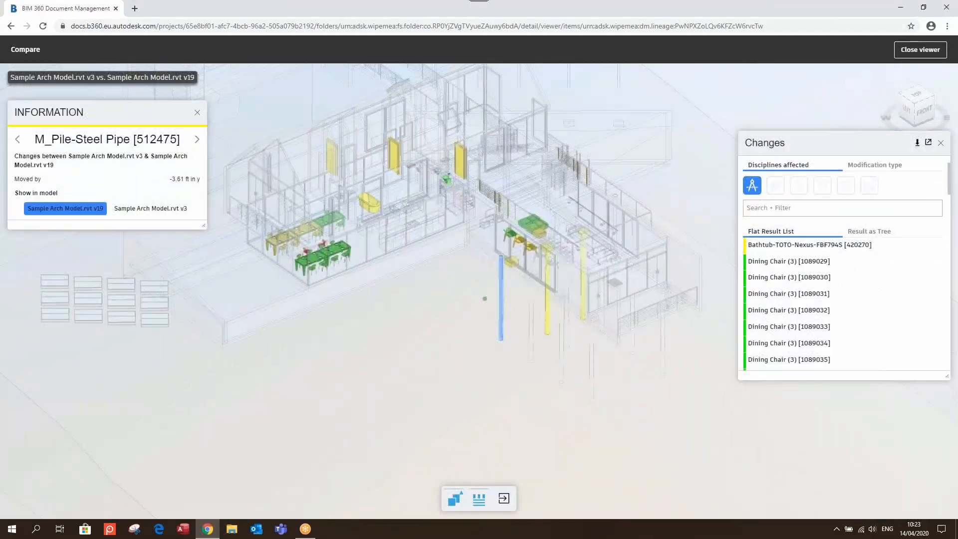
pyautogui.scroll(2, 928, 203)
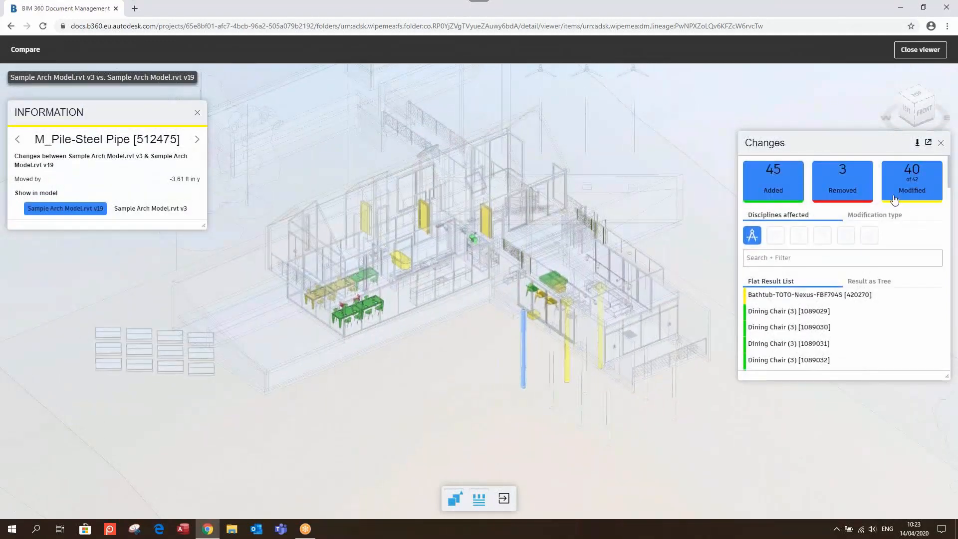
pyautogui.scroll(3, 433, 283)
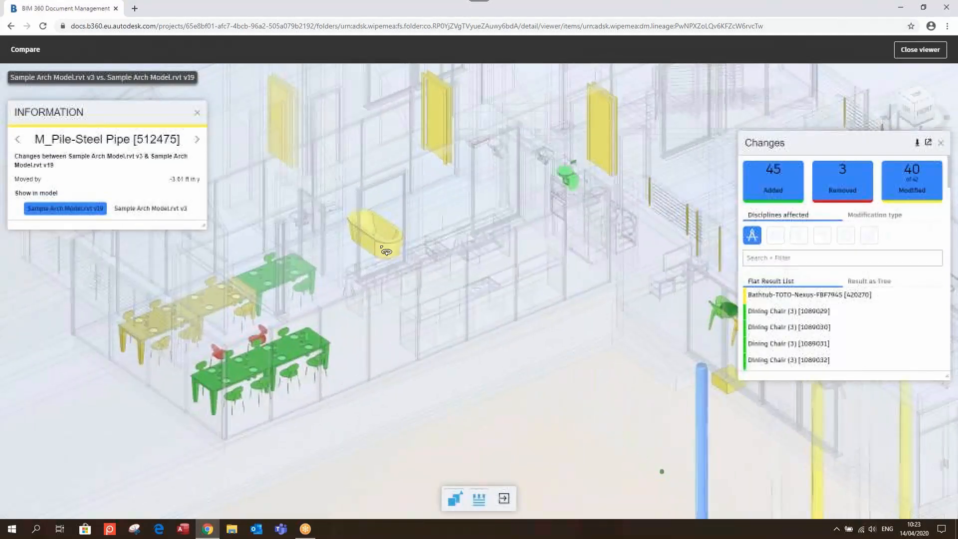
# Inspect Bathtub-TOTO-Nexus-FBF794S's change details, toggling between its v19 and v3 positions
pyautogui.click(387, 248)
pyautogui.click(55, 237)
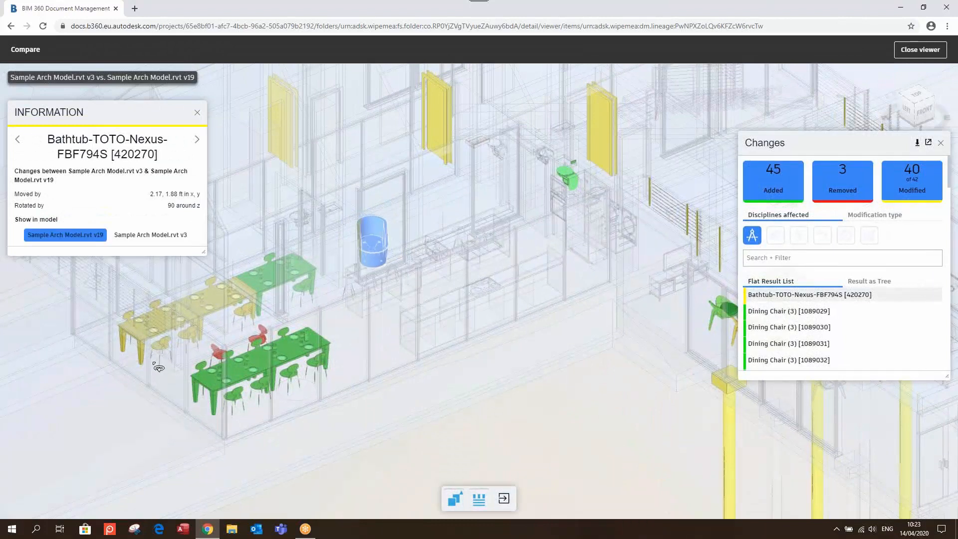
pyautogui.click(164, 236)
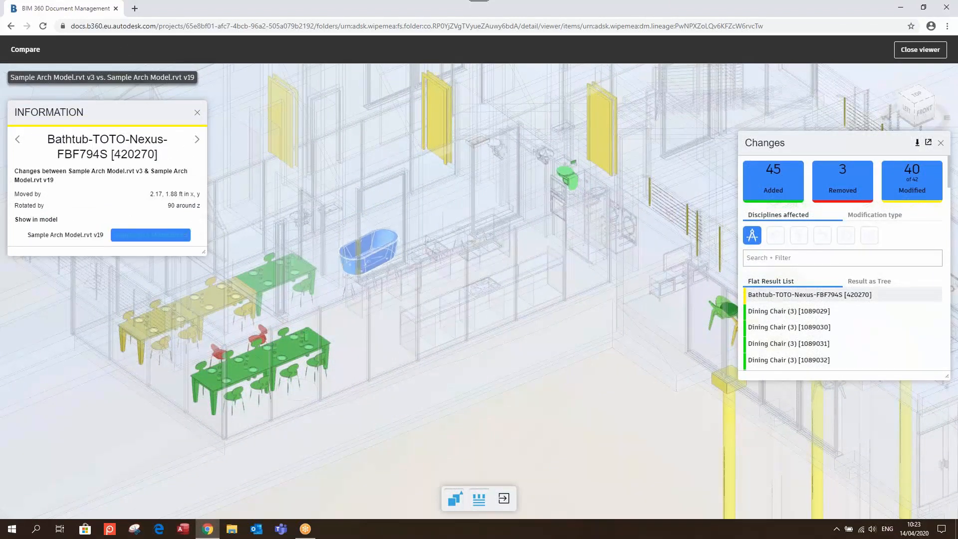
pyautogui.click(86, 238)
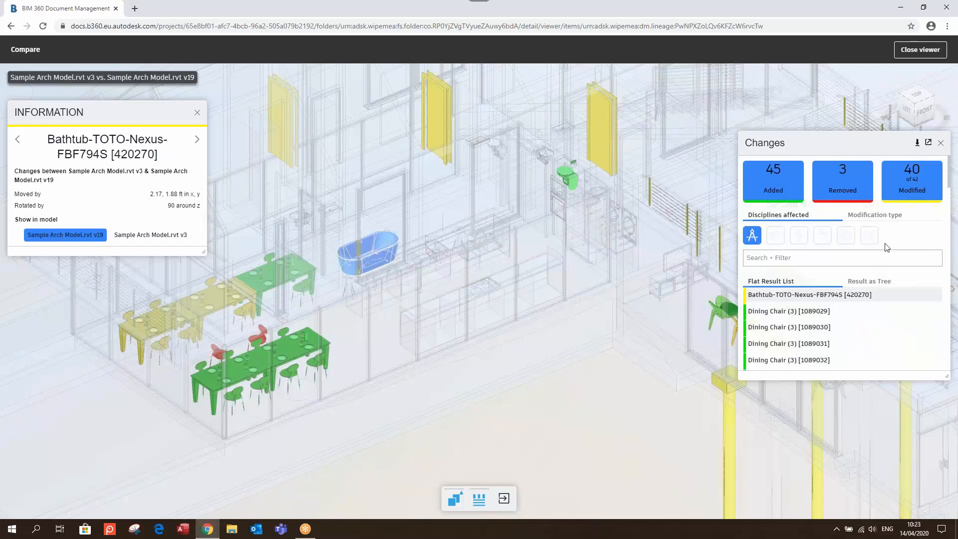
# Download the change list as diffexport.csv, close the comparison, and open Sample Arch Model.rvt V19
pyautogui.click(918, 144)
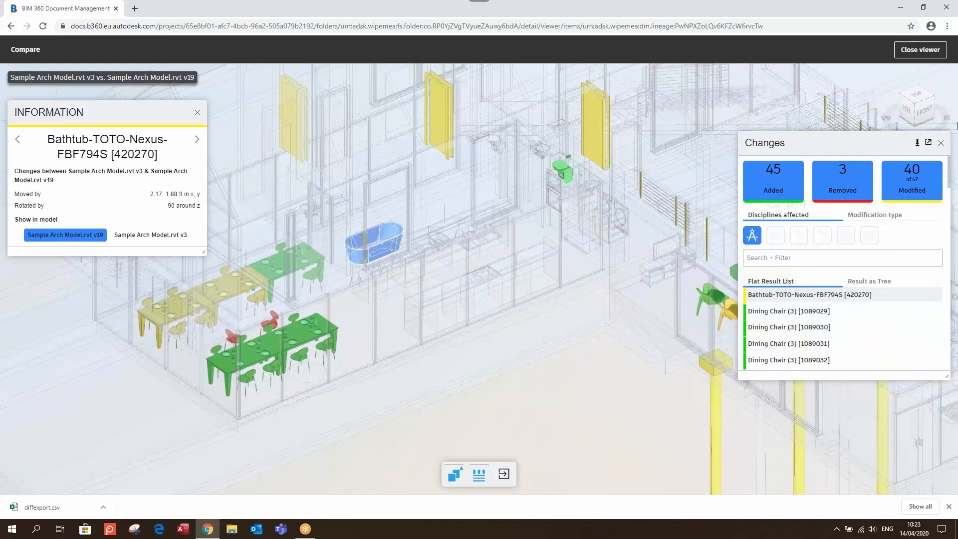
pyautogui.click(940, 143)
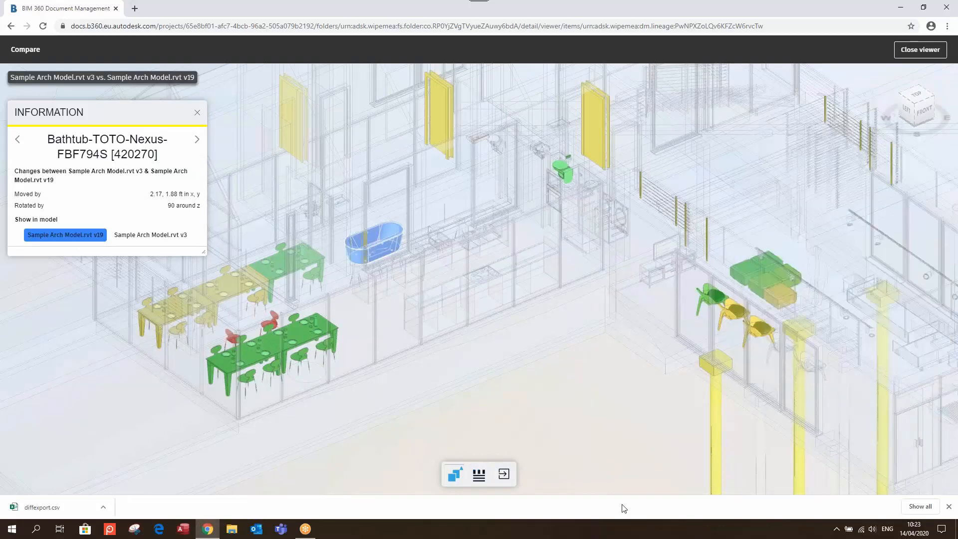
pyautogui.scroll(-5, 585, 344)
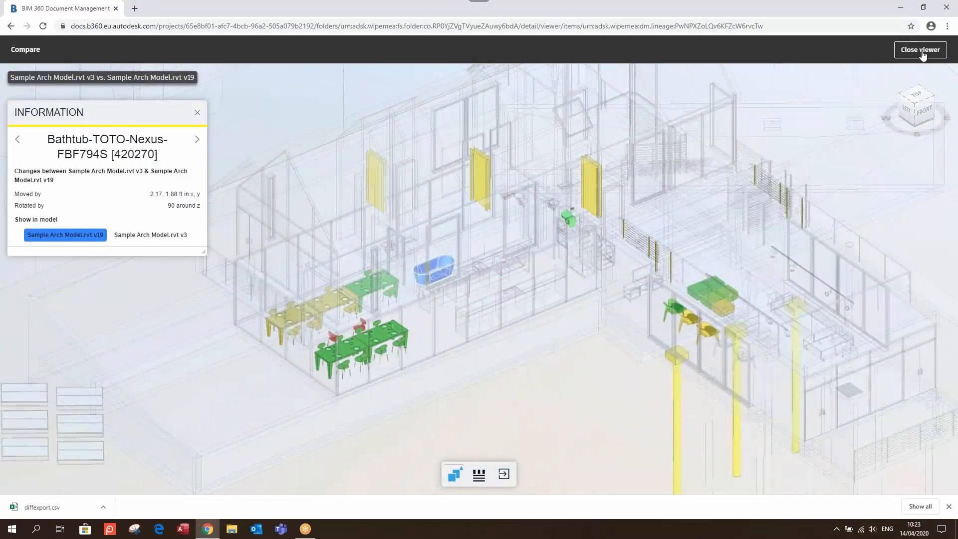
pyautogui.click(920, 49)
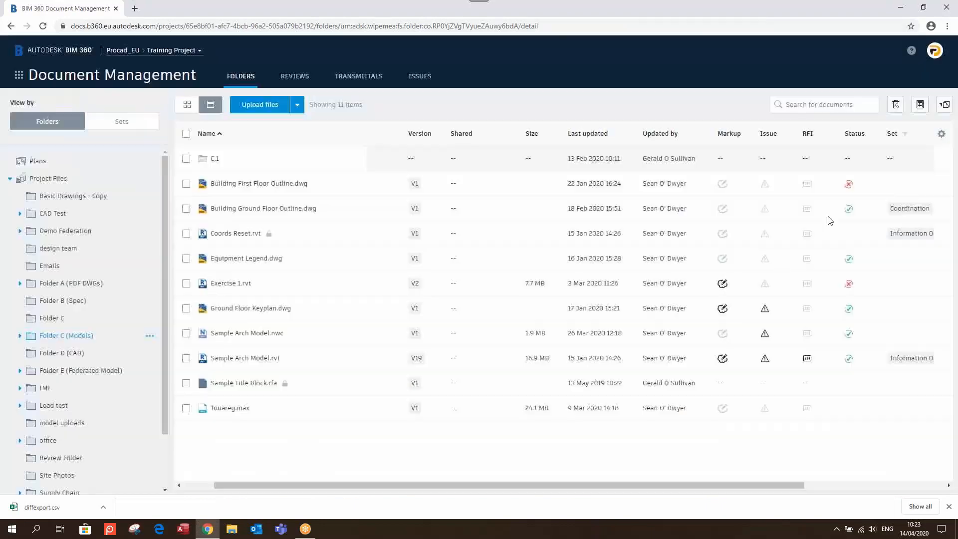
pyautogui.click(244, 359)
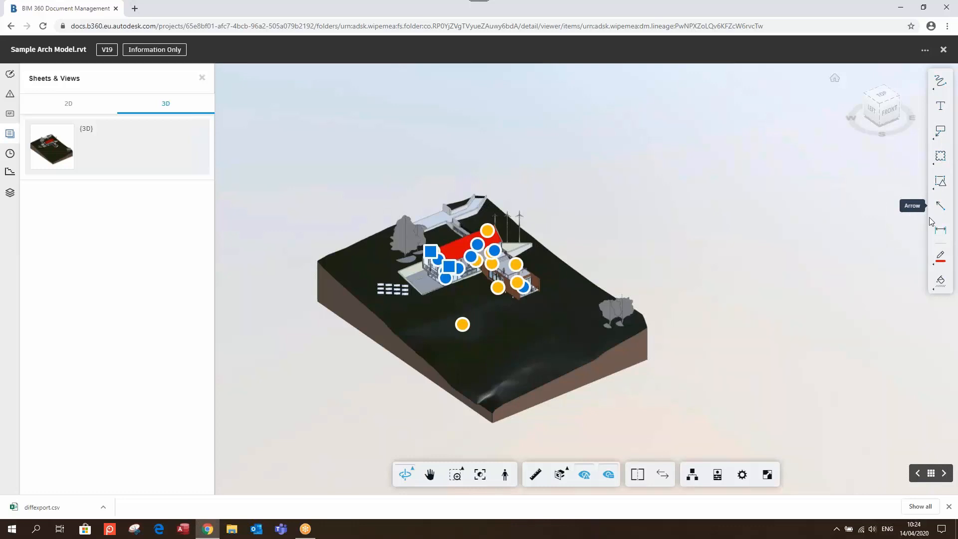
# Frame the house and draw a red arrow markup pointing at the roof
pyautogui.scroll(10, 481, 257)
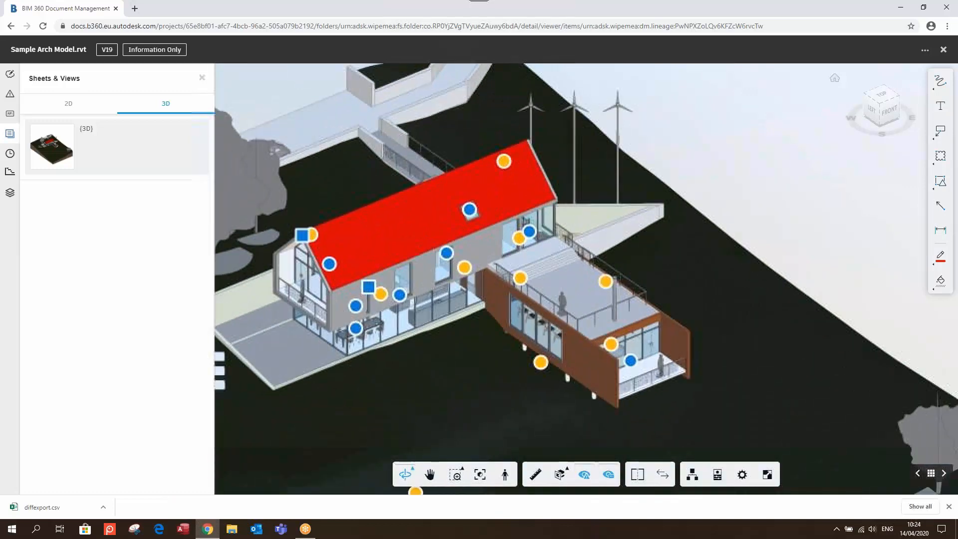
pyautogui.scroll(4, 509, 242)
pyautogui.moveTo(509, 242); pyautogui.dragTo(659, 252, button='middle')
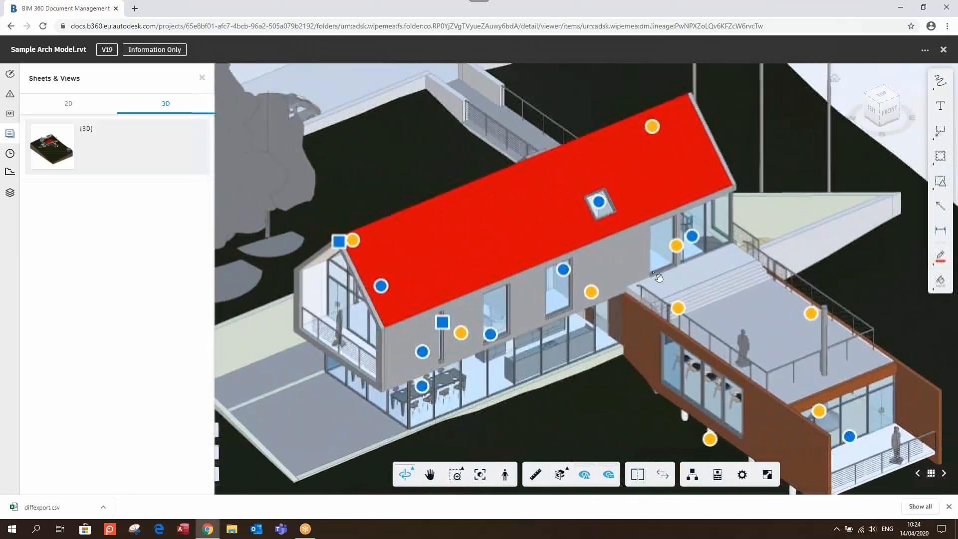
pyautogui.click(940, 204)
pyautogui.moveTo(494, 220); pyautogui.dragTo(467, 267)
pyautogui.moveTo(493, 221); pyautogui.dragTo(391, 168)
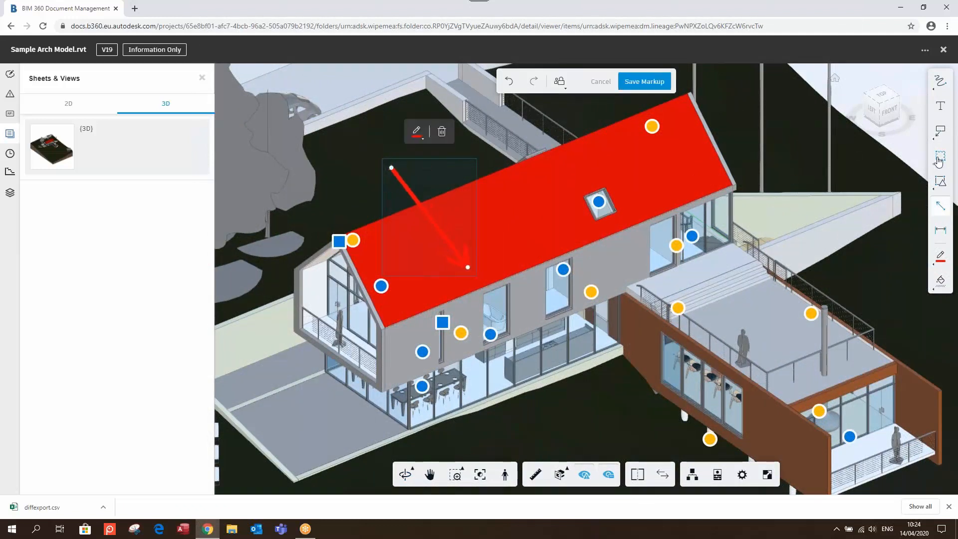
# Add the note 'Change colour of this roof' near the arrow and save the markup
pyautogui.click(940, 106)
pyautogui.click(353, 144)
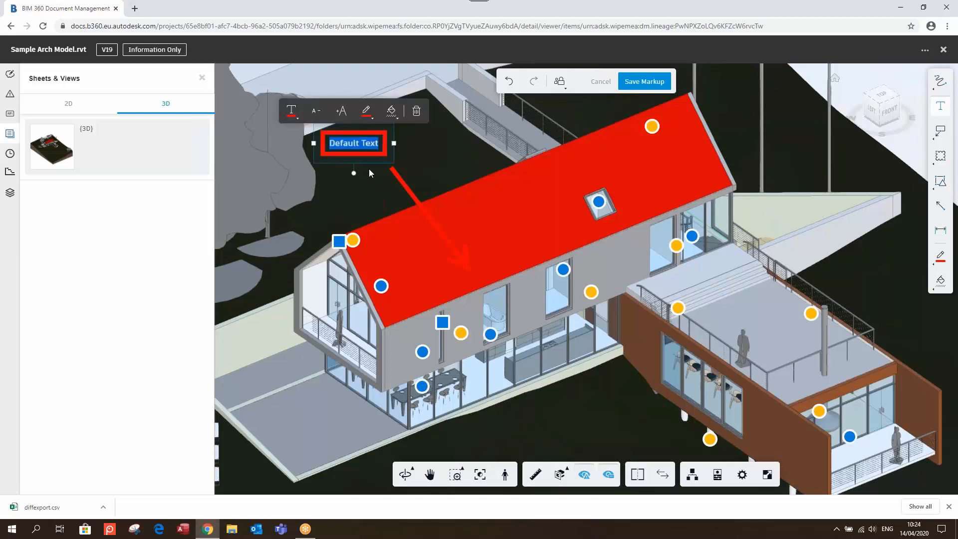
pyautogui.write('C')
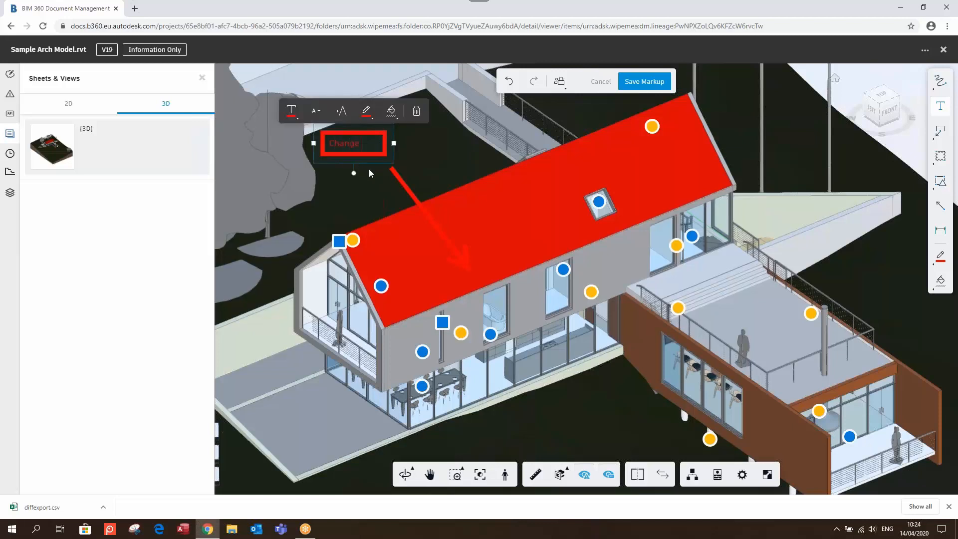
pyautogui.write('hange colo')
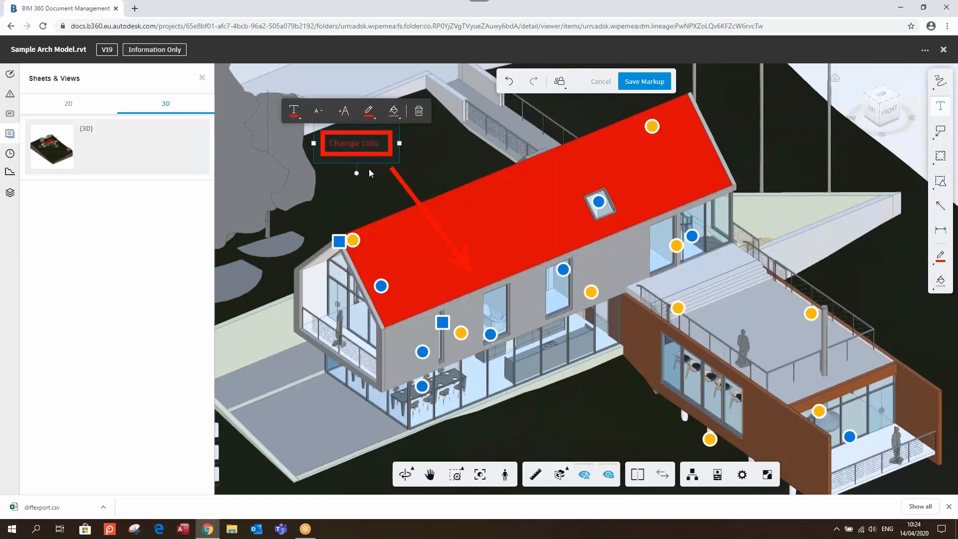
pyautogui.write('ur of this roof')
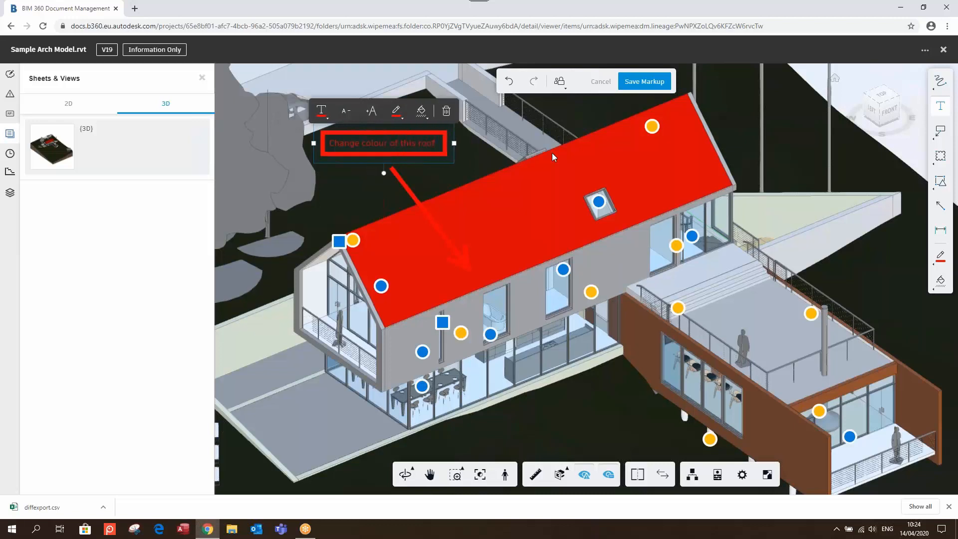
pyautogui.moveTo(403, 152); pyautogui.dragTo(405, 162)
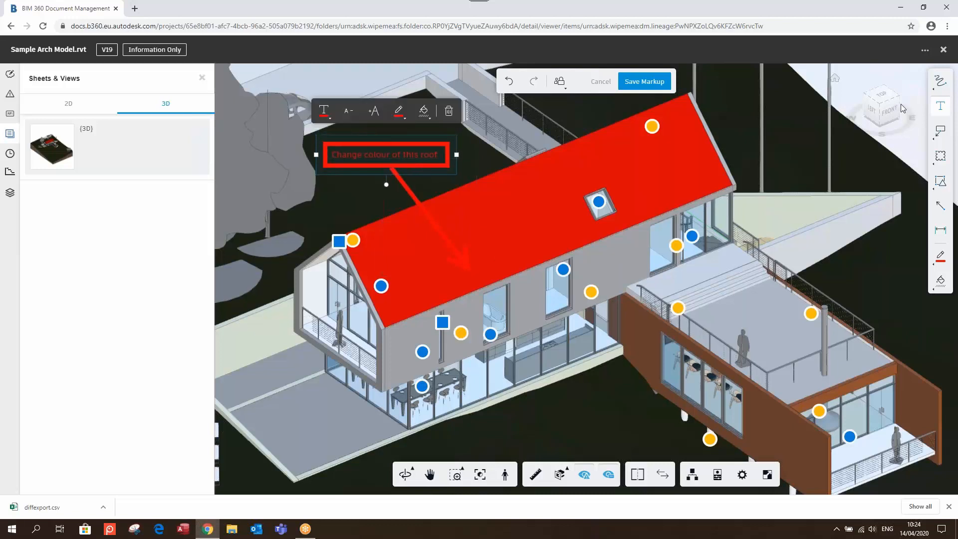
pyautogui.click(644, 83)
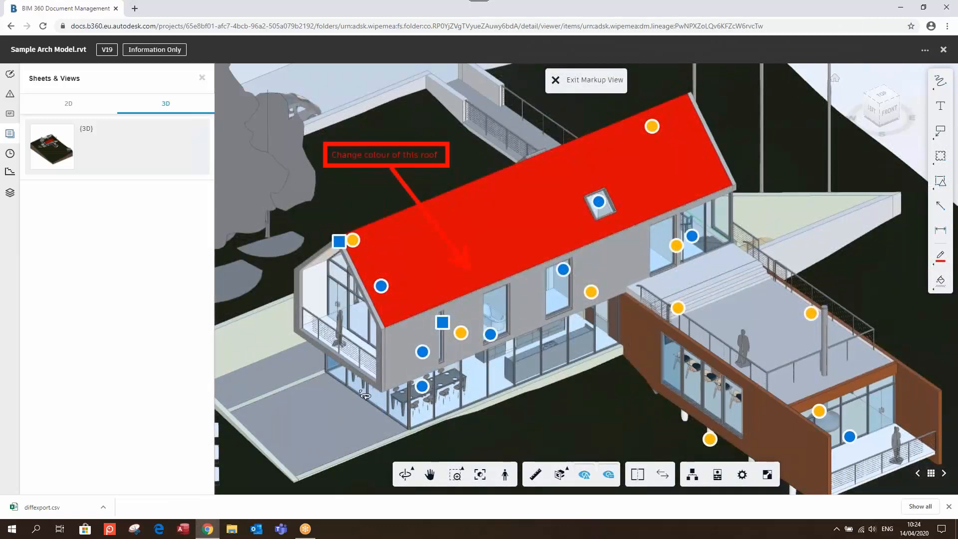
# Exit markup view and show the Markups list with the new private V19 roof markup
pyautogui.click(595, 86)
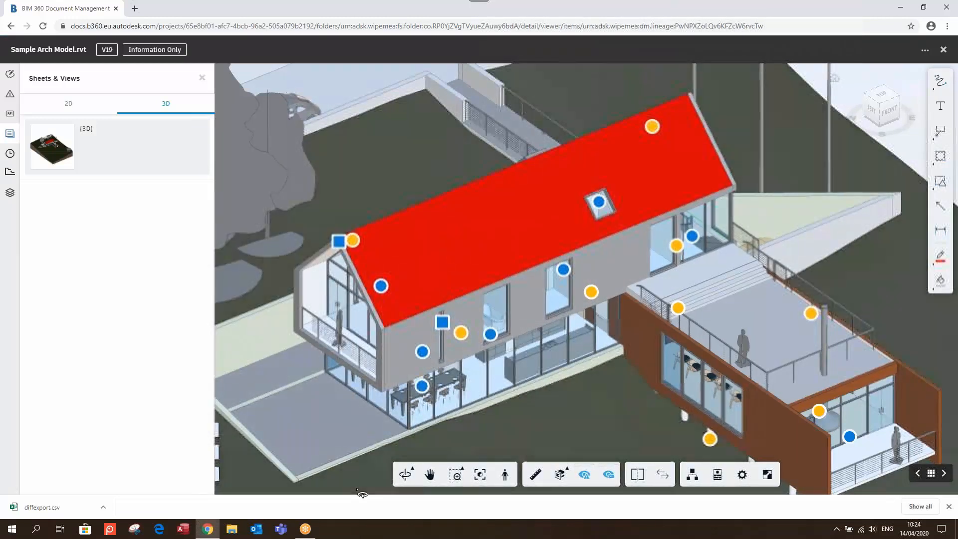
pyautogui.click(10, 74)
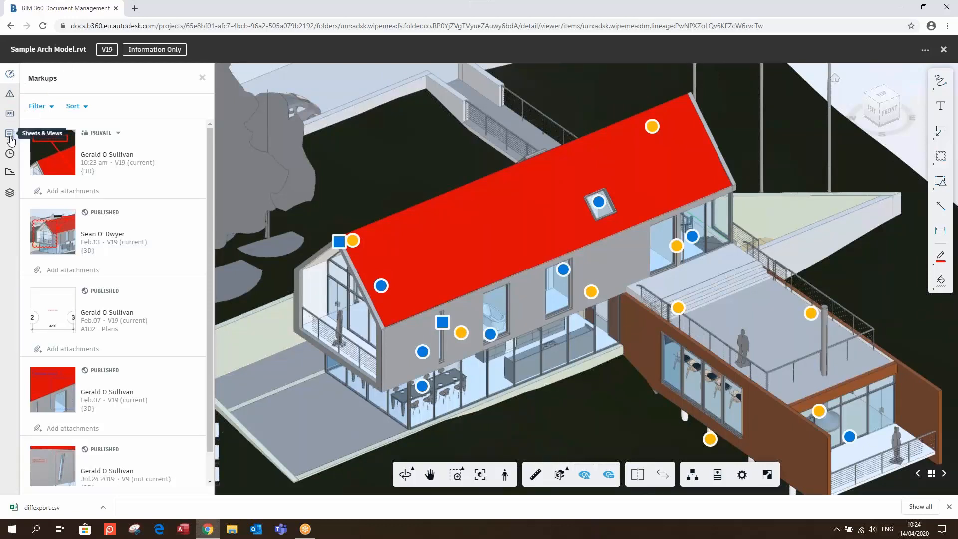
pyautogui.click(9, 194)
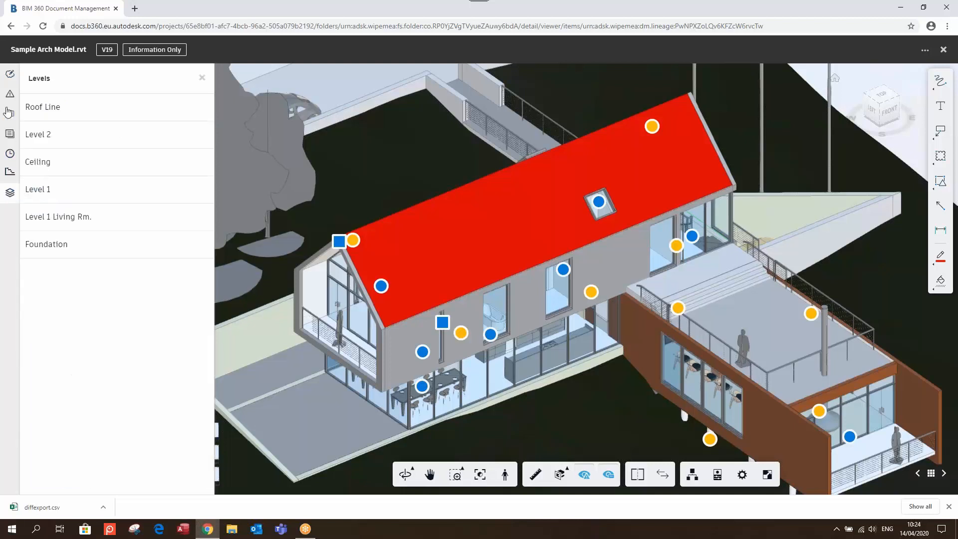
pyautogui.click(9, 74)
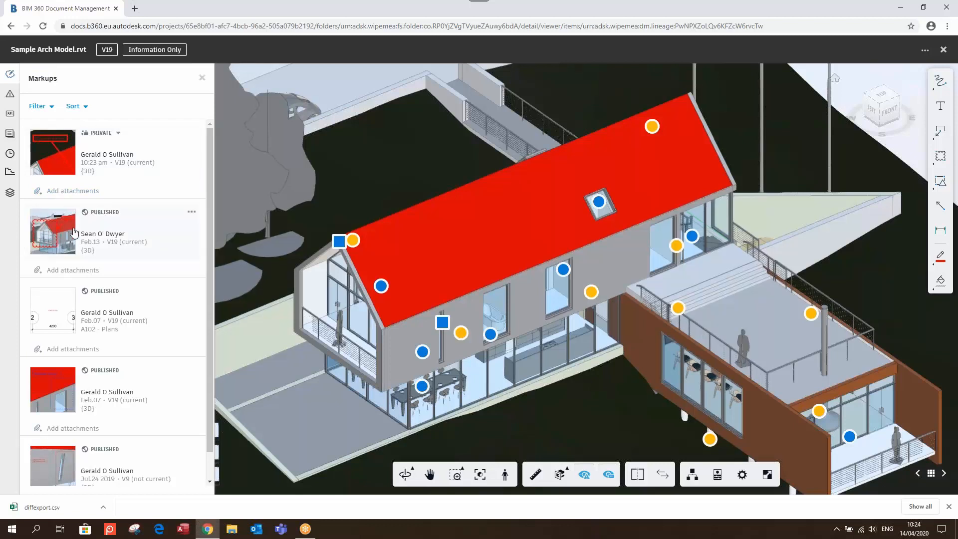
# Change the new roof markup from Private to Published for all project members
pyautogui.click(113, 137)
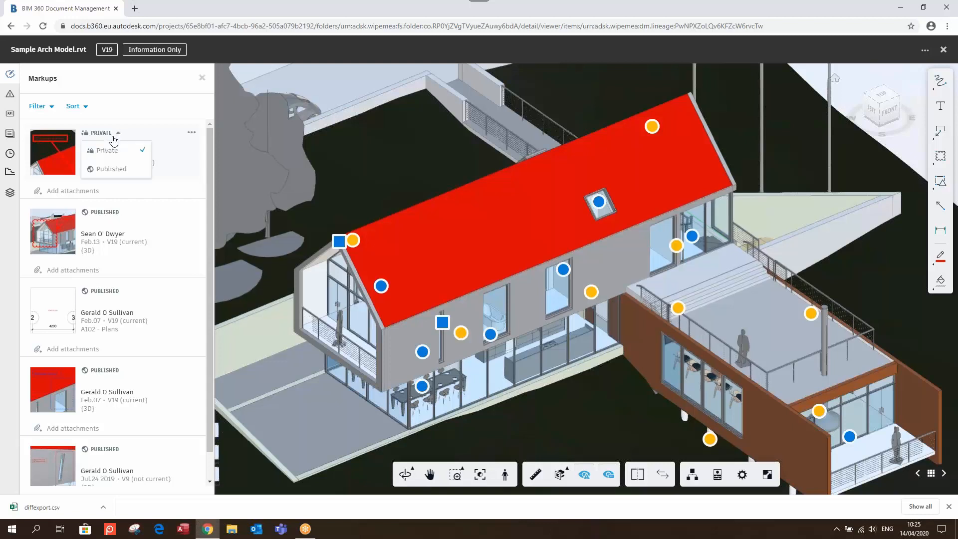
pyautogui.click(115, 169)
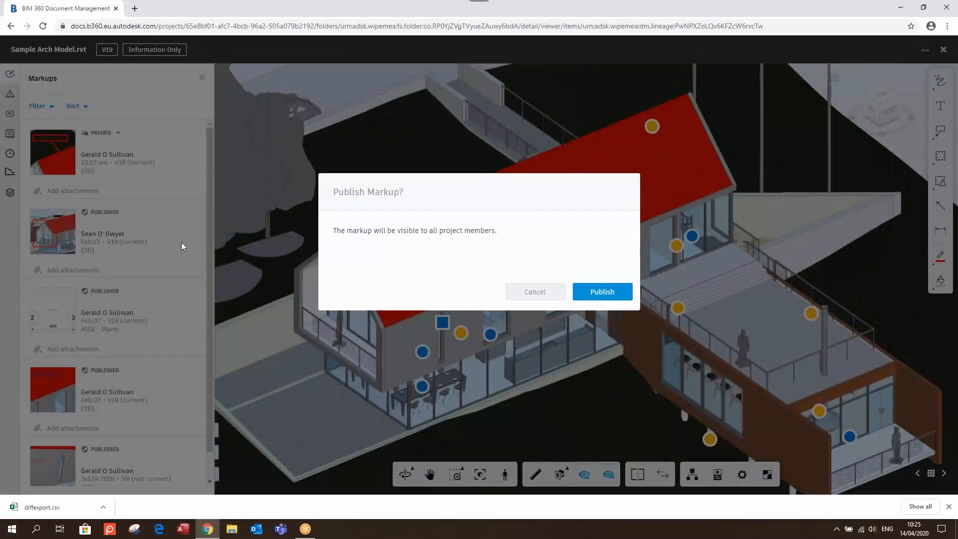
pyautogui.click(602, 277)
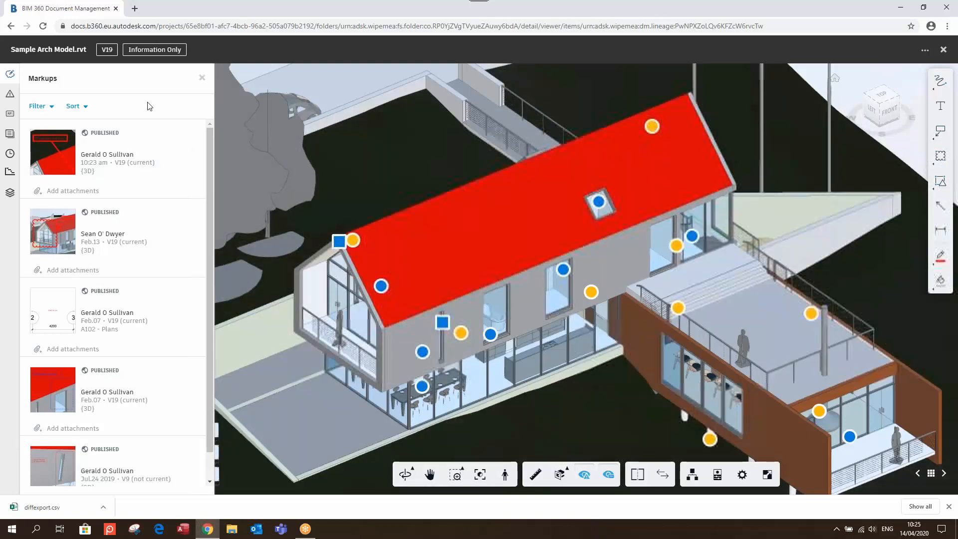
pyautogui.click(15, 99)
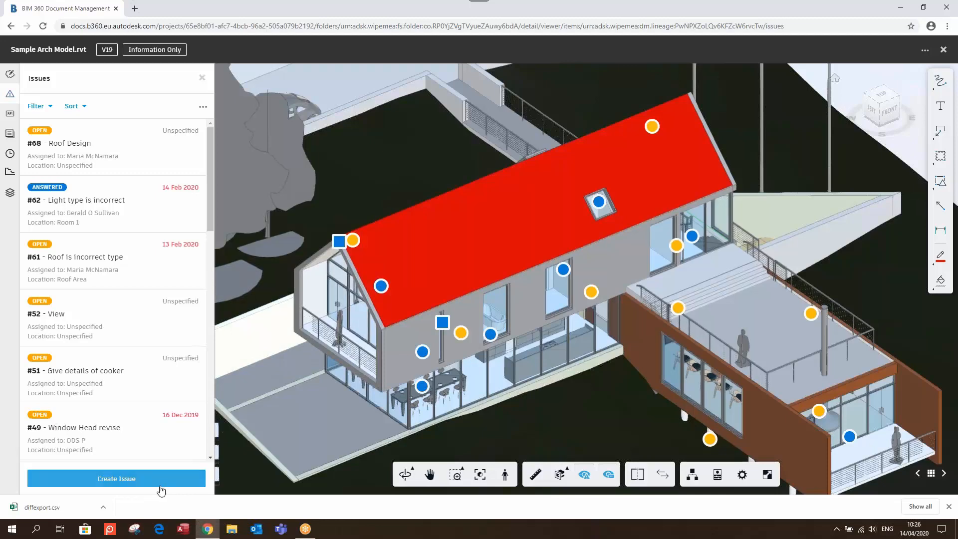
# Walk inside in first-person view until facing the tall narrow wall window
pyautogui.click(504, 473)
pyautogui.click(492, 404)
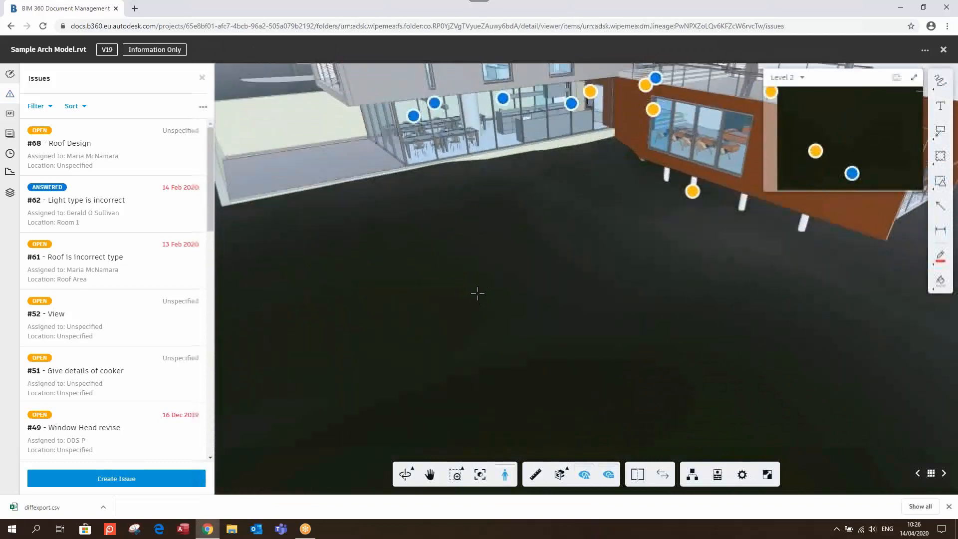
pyautogui.moveTo(477, 294); pyautogui.dragTo(472, 246)
pyautogui.doubleClick(486, 188)
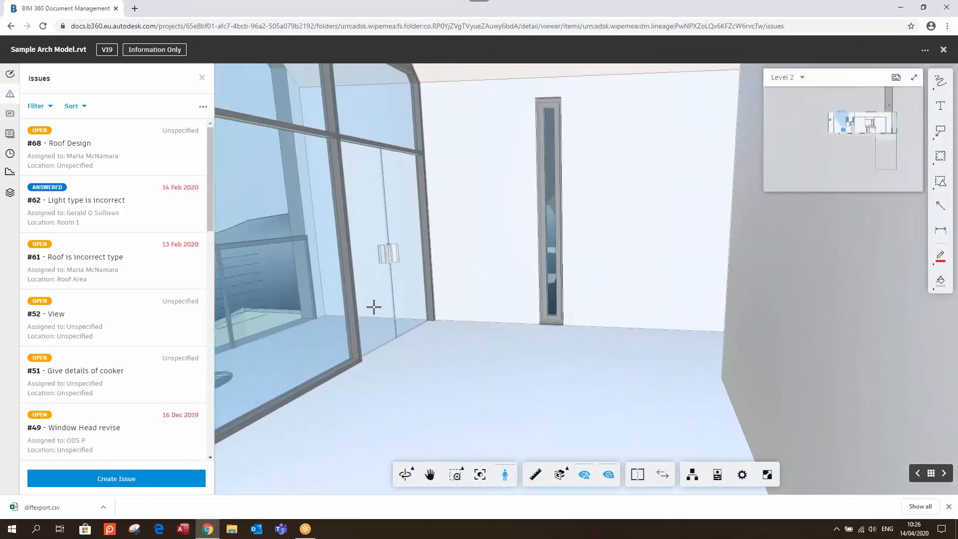
pyautogui.moveTo(374, 306); pyautogui.dragTo(461, 293)
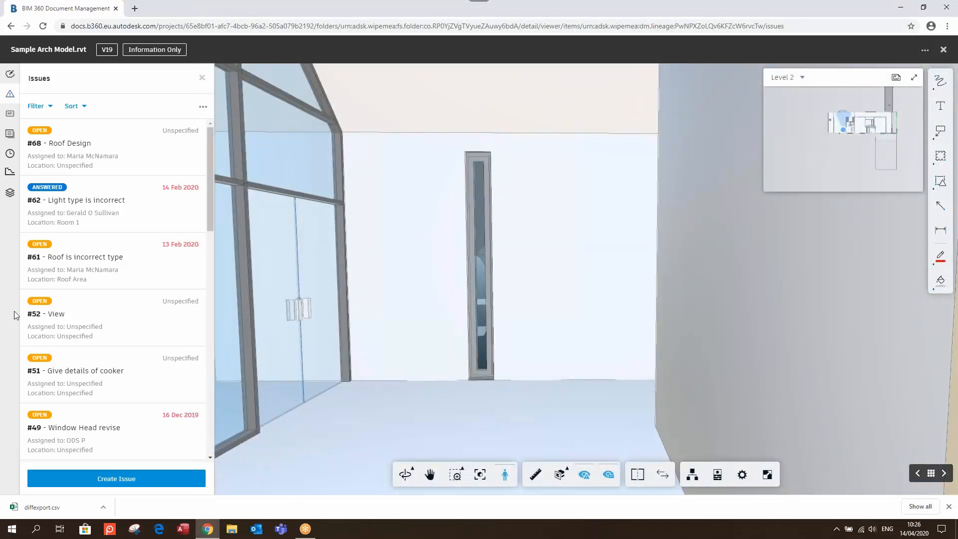
# Return to the Issues list and start a new issue
pyautogui.click(10, 74)
pyautogui.click(11, 95)
pyautogui.click(120, 480)
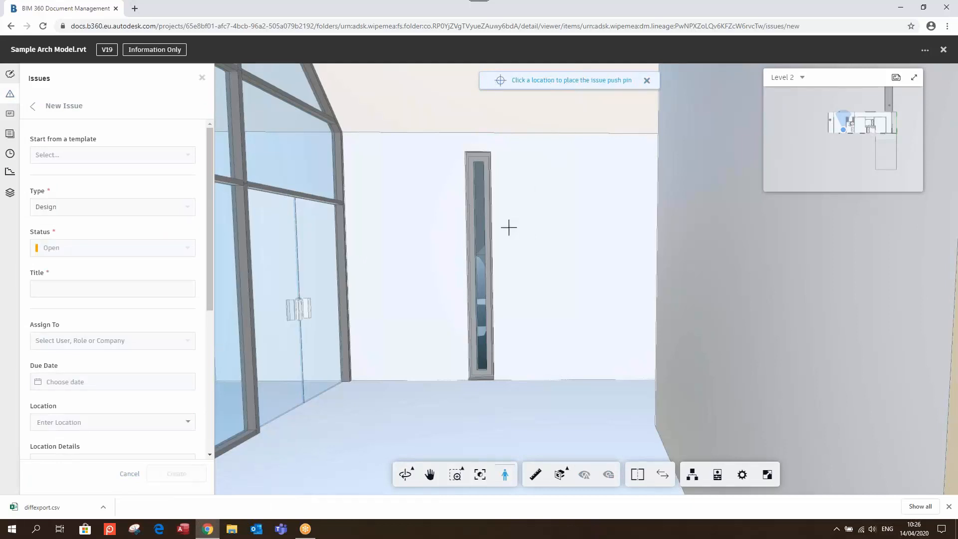
# Pin the new issue on the tall window, keeping its type as Design
pyautogui.click(481, 257)
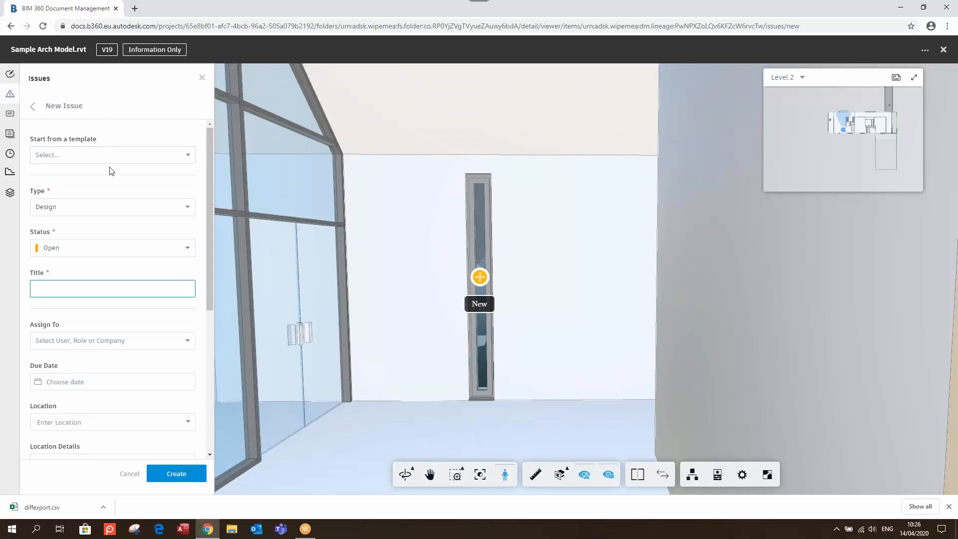
pyautogui.click(100, 216)
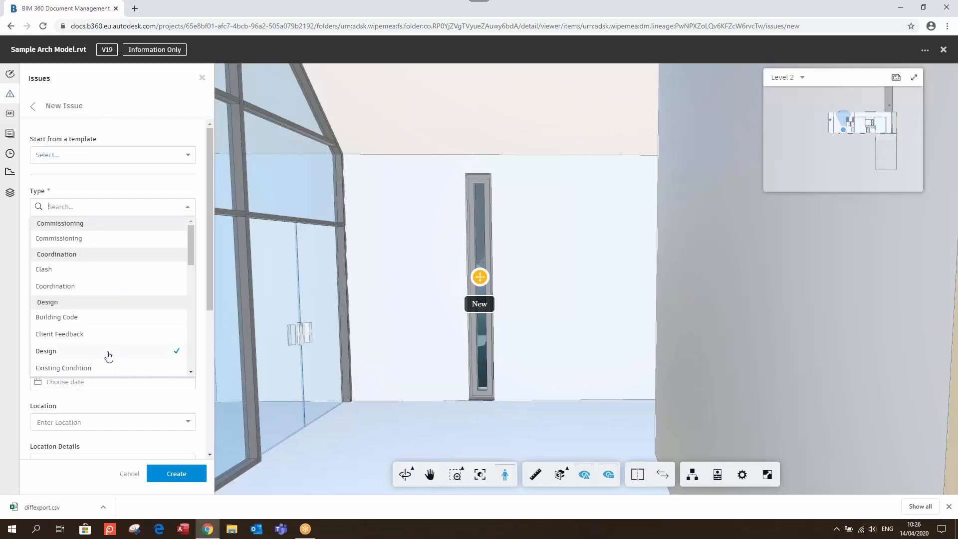
pyautogui.scroll(-3, 113, 329)
pyautogui.scroll(-5, 116, 312)
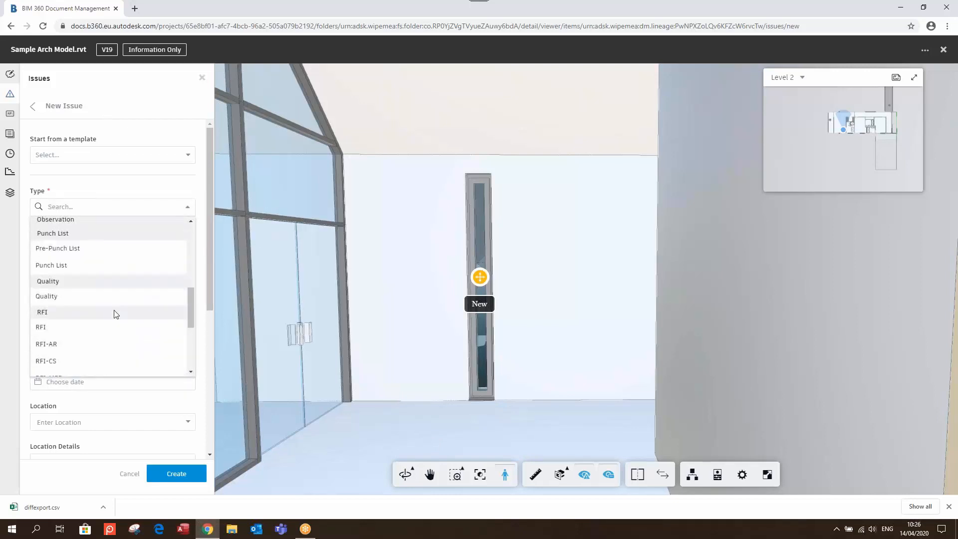
pyautogui.scroll(5, 113, 324)
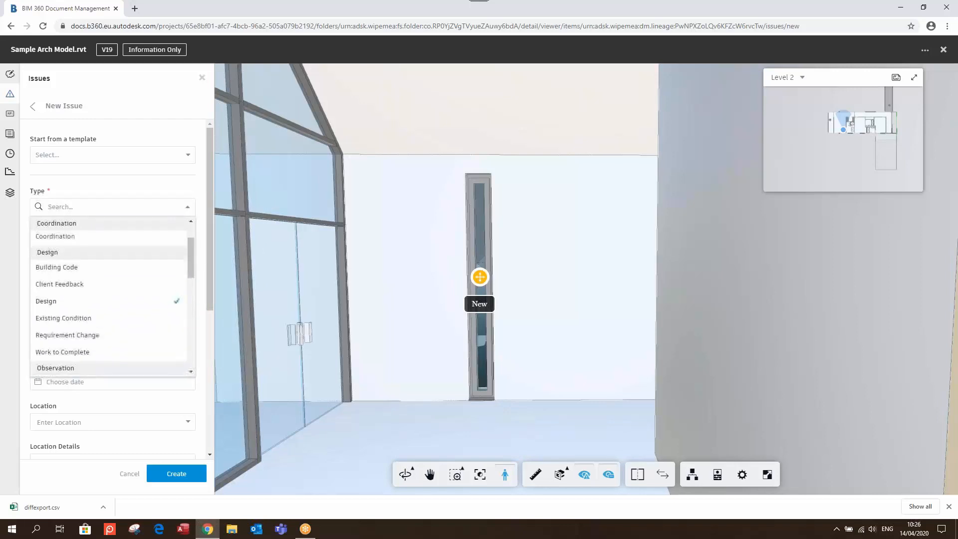
pyautogui.click(2, 308)
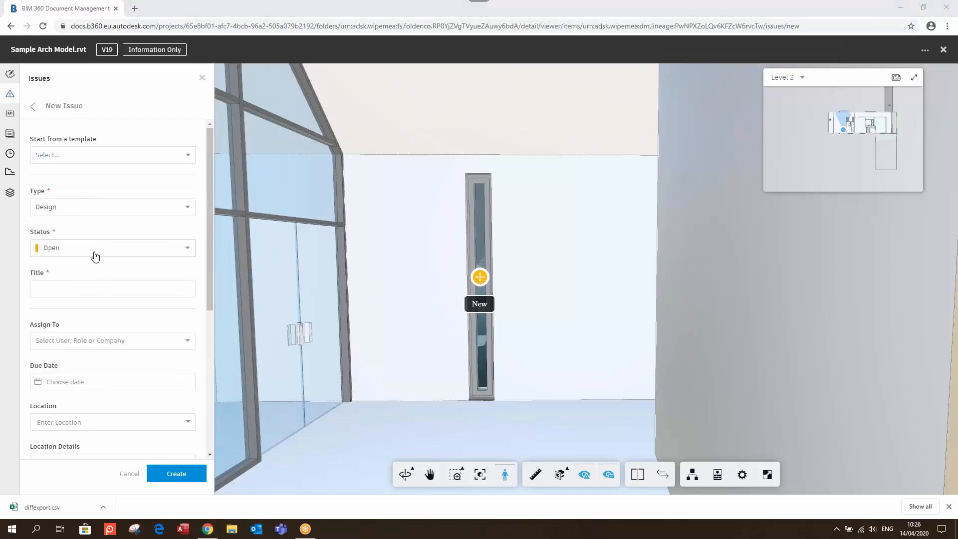
# Title the issue 'Window Size' and assign it to a team member
pyautogui.click(107, 294)
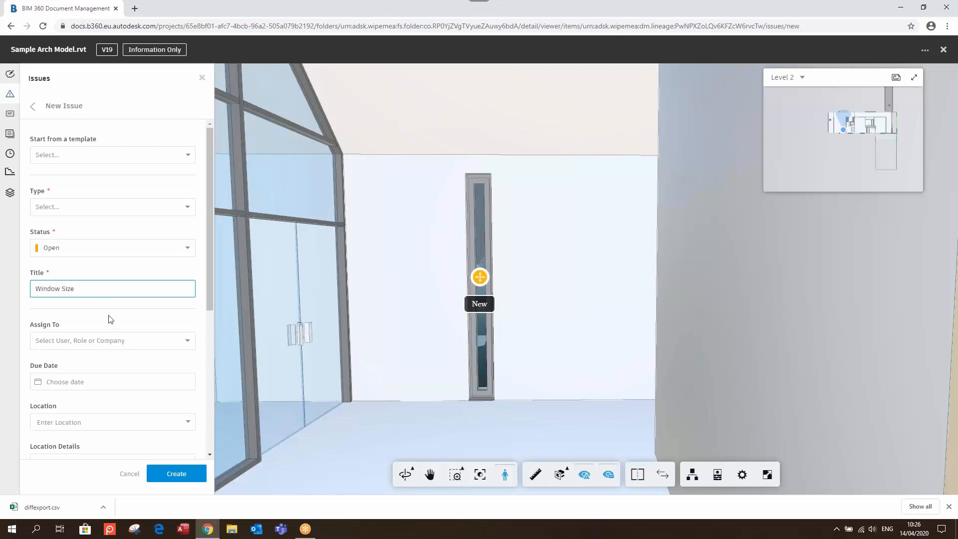
pyautogui.click(124, 341)
pyautogui.scroll(-3, 127, 375)
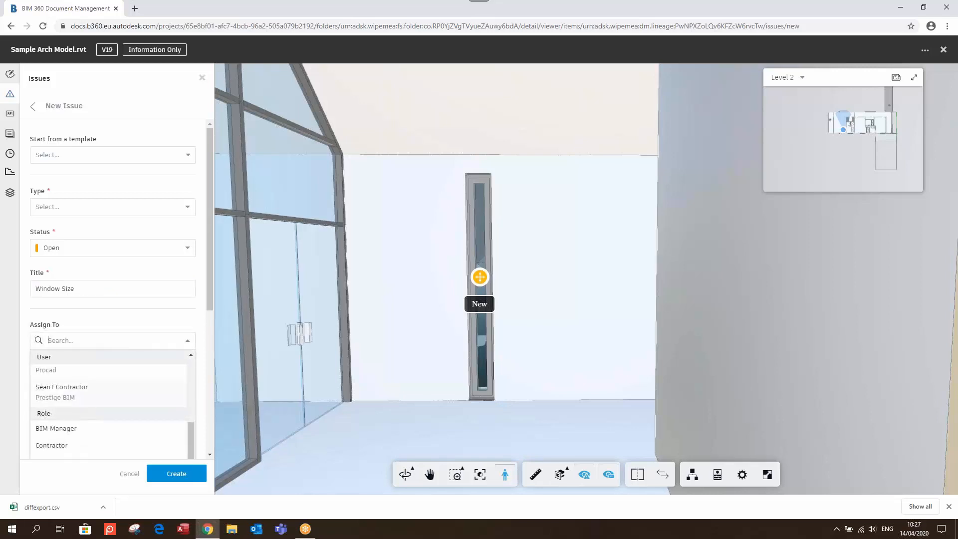
pyautogui.scroll(2, 127, 375)
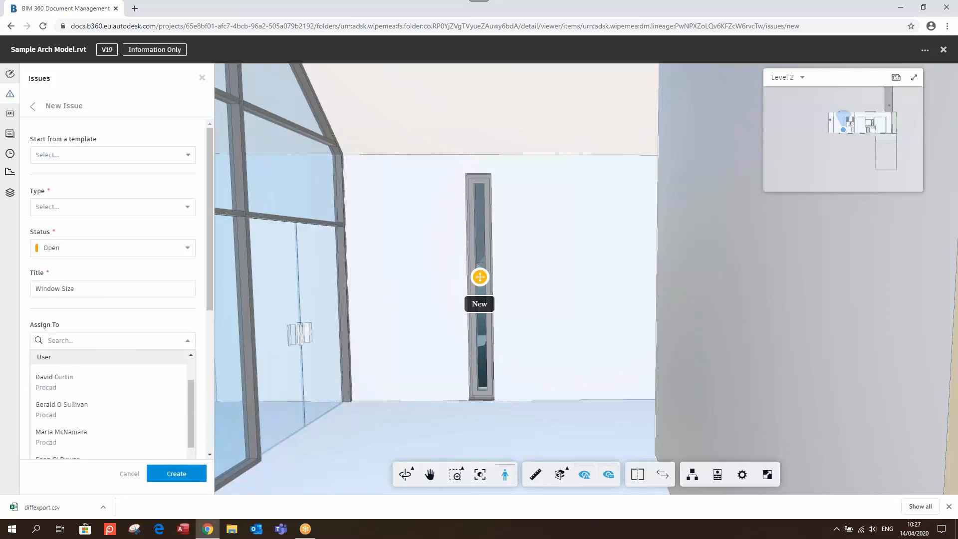
pyautogui.click(110, 437)
# Set the issue's due date to April 16 and location to First Floor
pyautogui.scroll(-1, 102, 403)
pyautogui.click(103, 314)
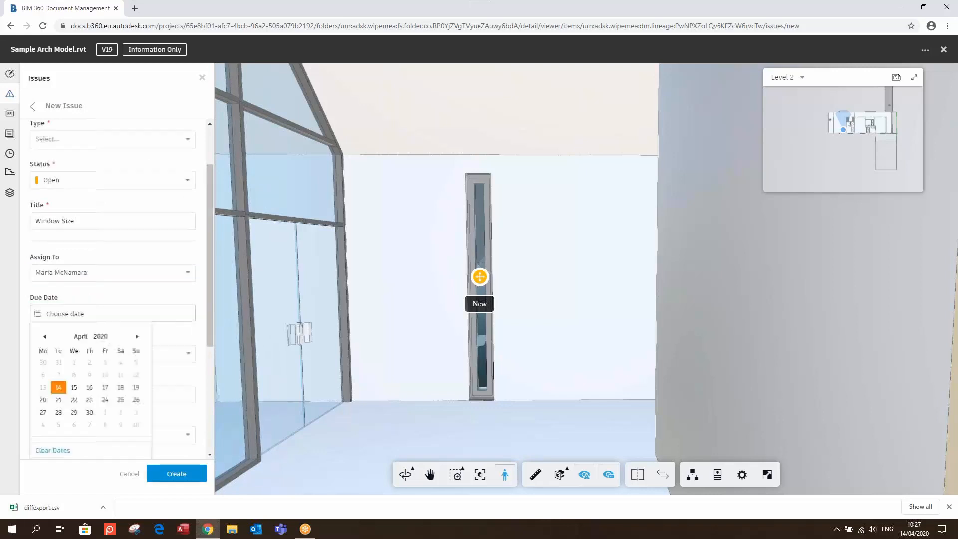
pyautogui.click(89, 388)
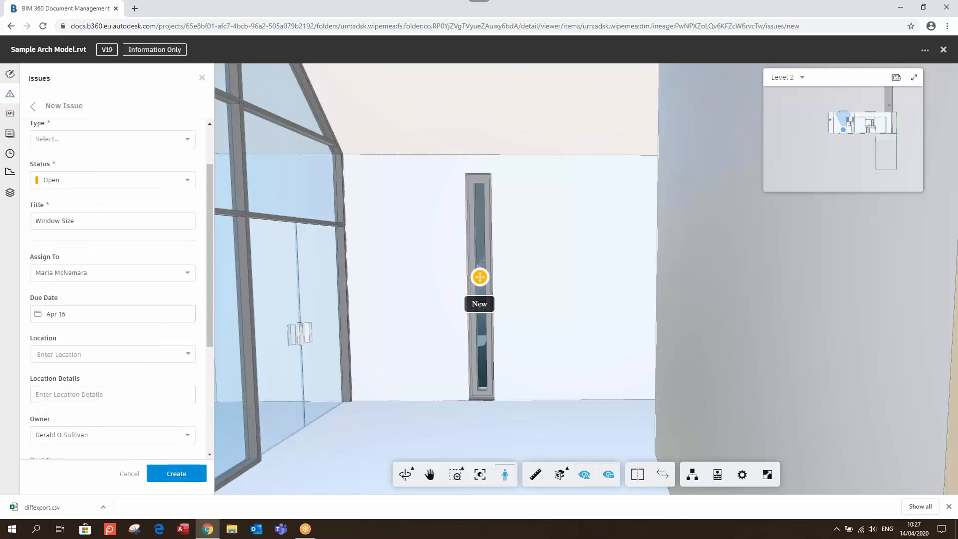
pyautogui.click(97, 354)
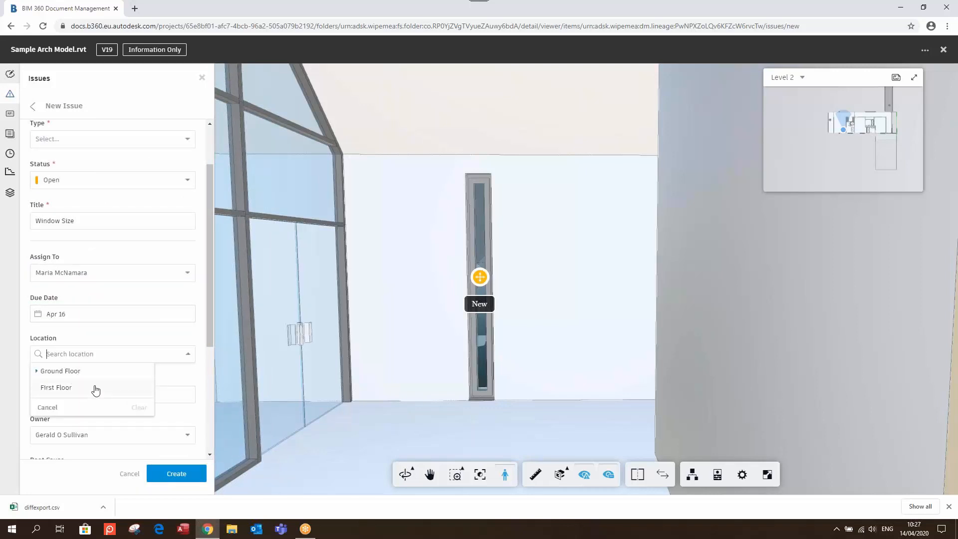
pyautogui.click(71, 388)
# Set root cause to Design Deficiency, describe it as 'Window is too small', and create it
pyautogui.click(100, 395)
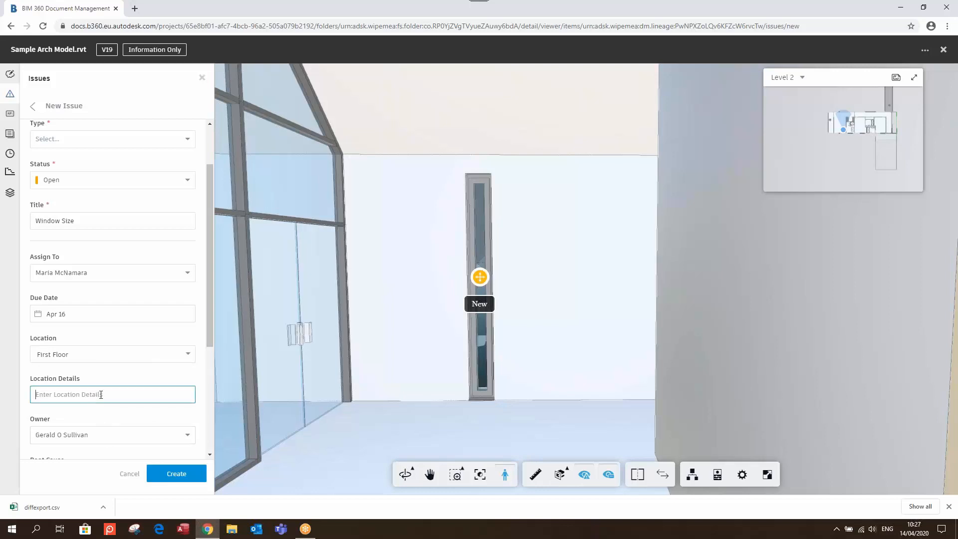
pyautogui.scroll(-2, 109, 390)
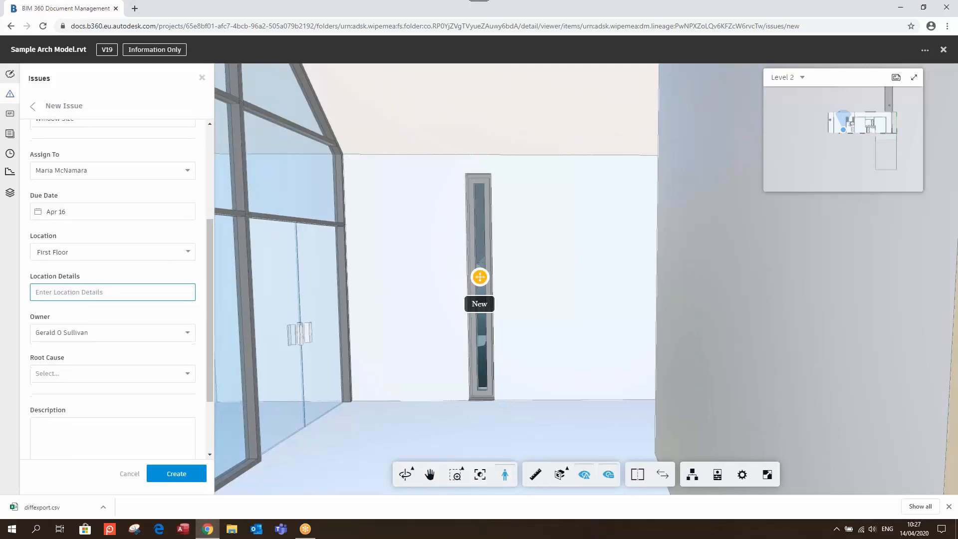
pyautogui.scroll(-1, 73, 321)
pyautogui.click(83, 326)
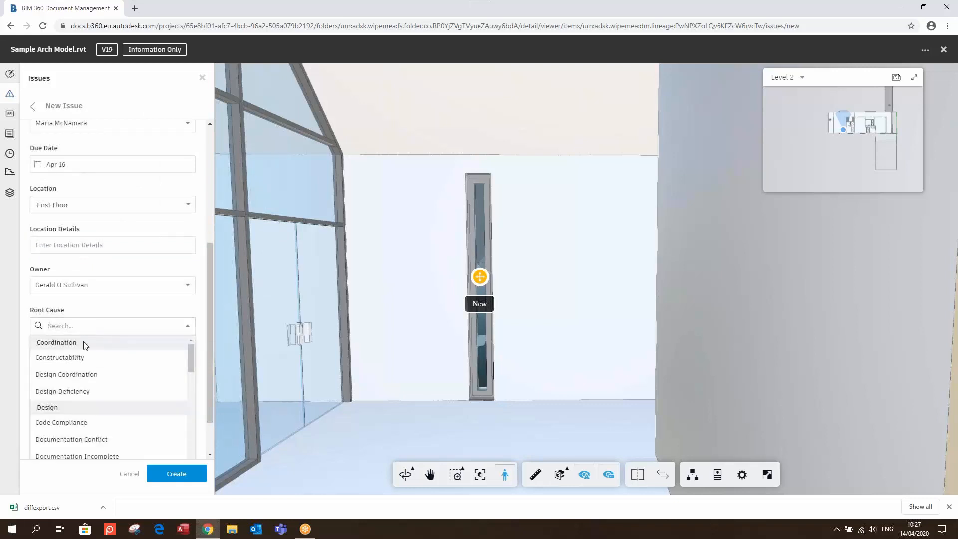
pyautogui.click(74, 391)
pyautogui.click(80, 393)
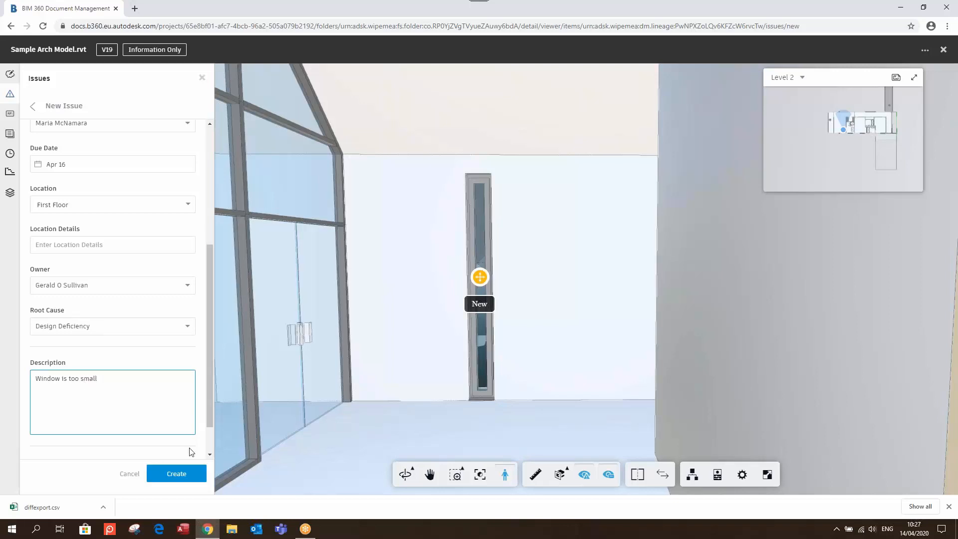
pyautogui.click(183, 471)
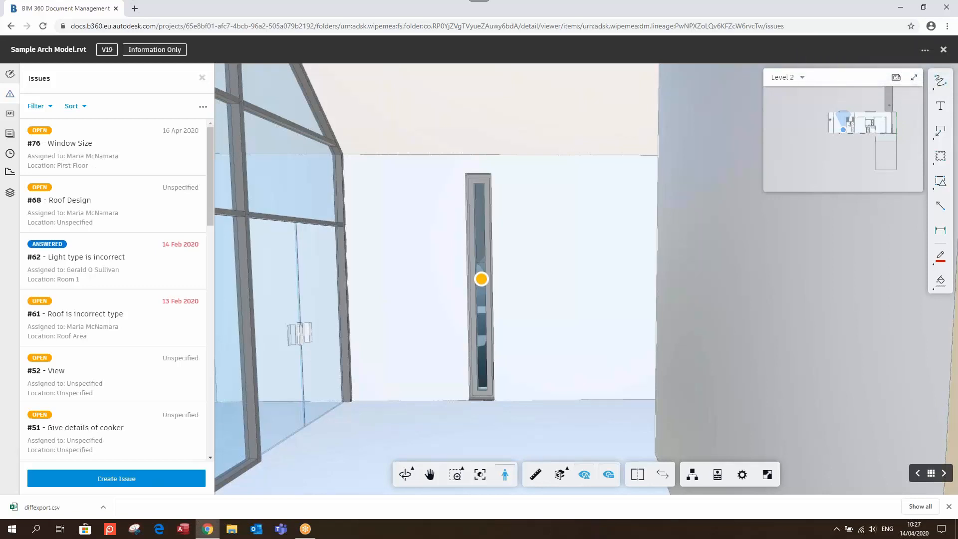
# Close the download bar and browse the A102 - Plans and A101 - Site Plan sheets
pyautogui.click(949, 506)
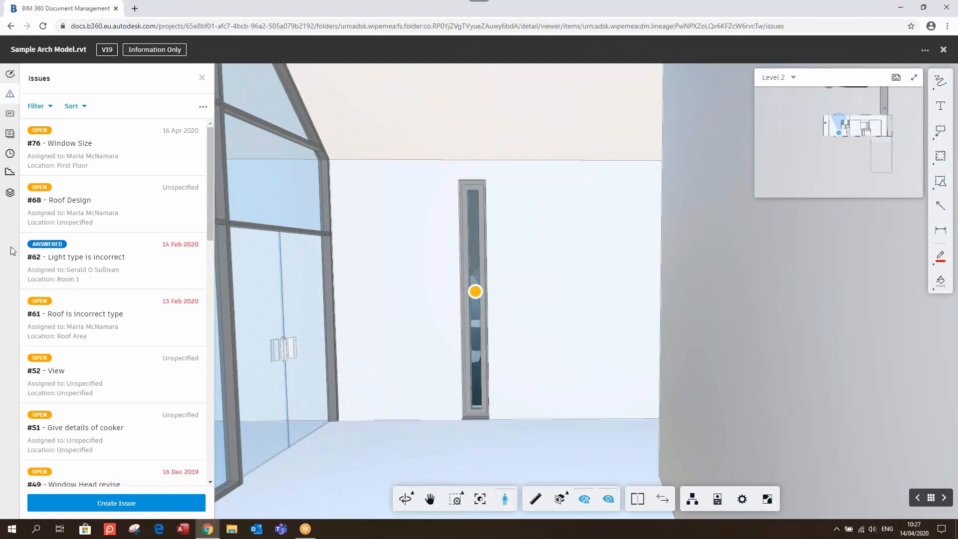
pyautogui.click(10, 133)
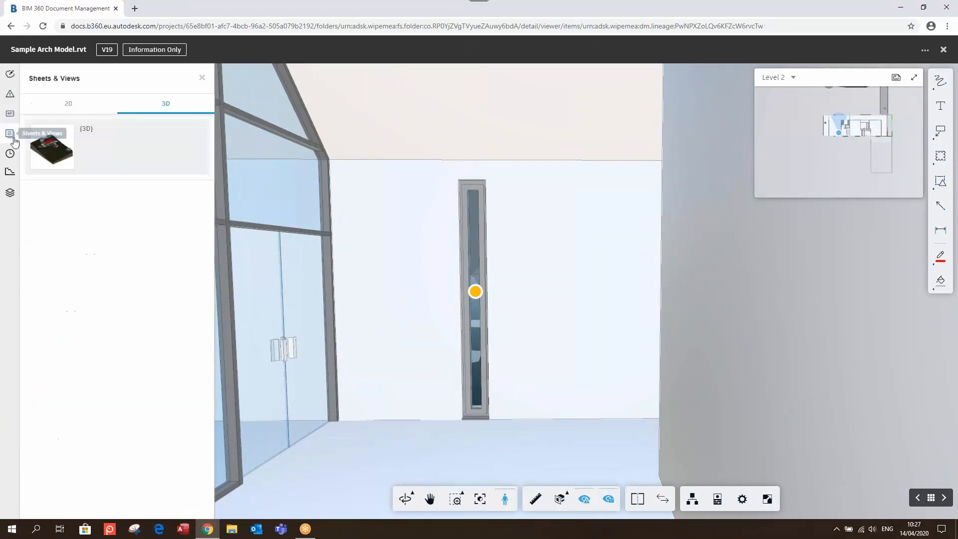
pyautogui.click(61, 106)
pyautogui.click(95, 169)
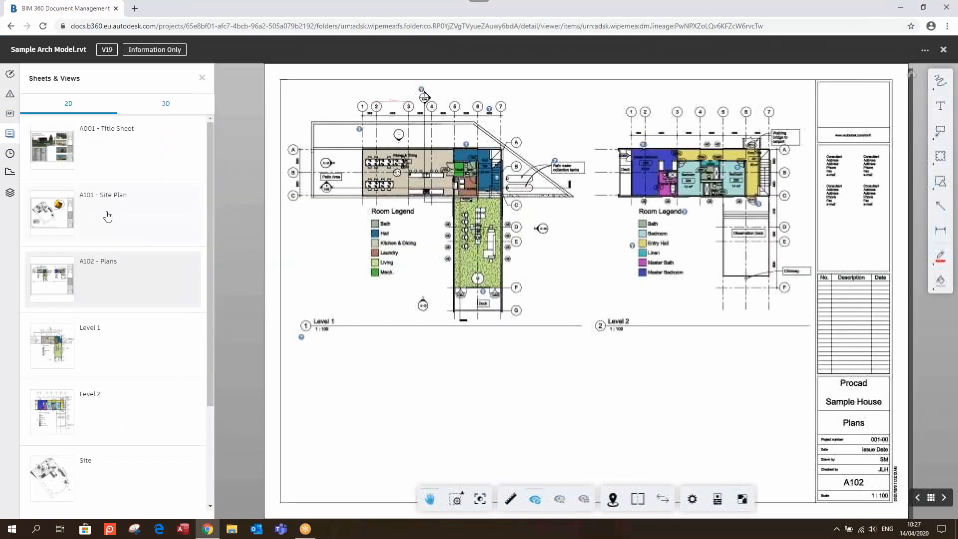
pyautogui.click(108, 216)
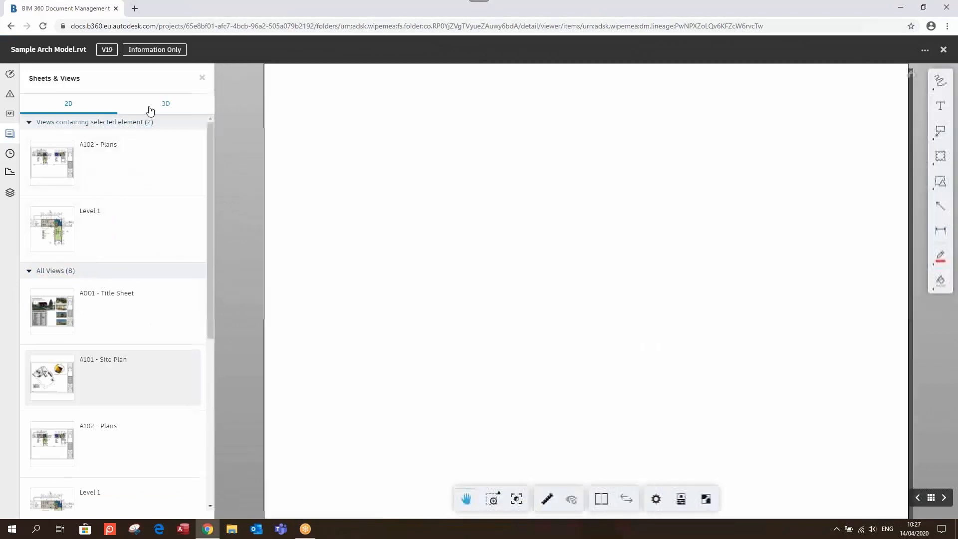
# Reload the 3D model view, fit the whole site, and orbit to look down on it
pyautogui.click(165, 104)
pyautogui.click(152, 162)
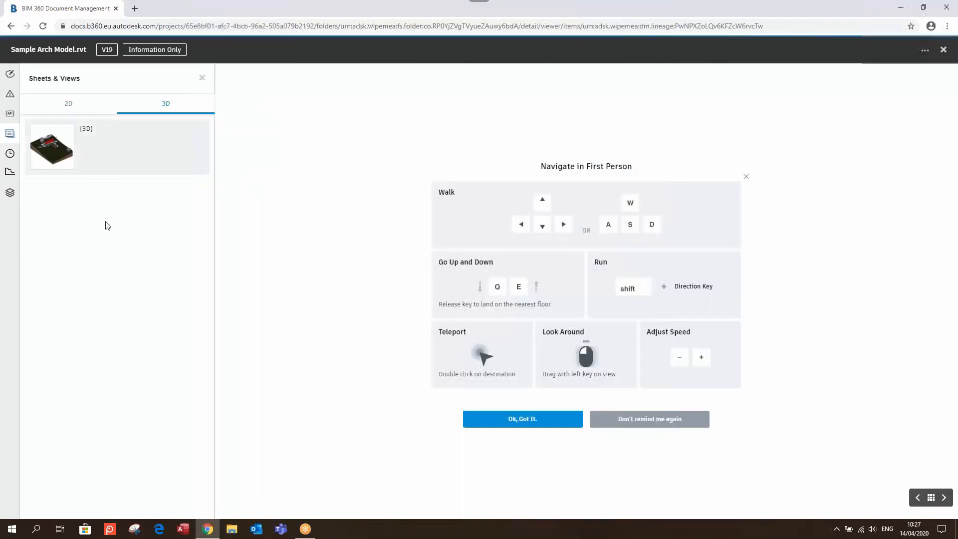
pyautogui.click(746, 179)
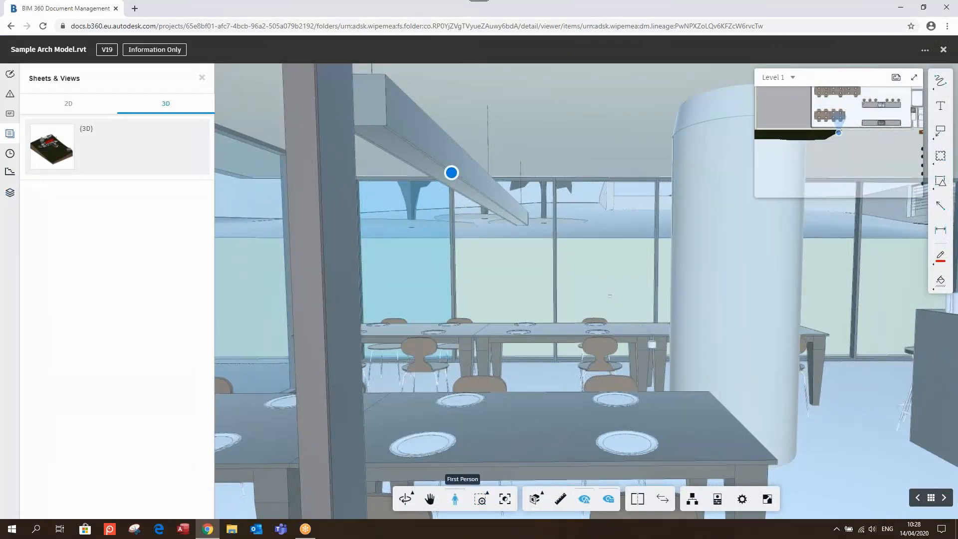
pyautogui.click(505, 503)
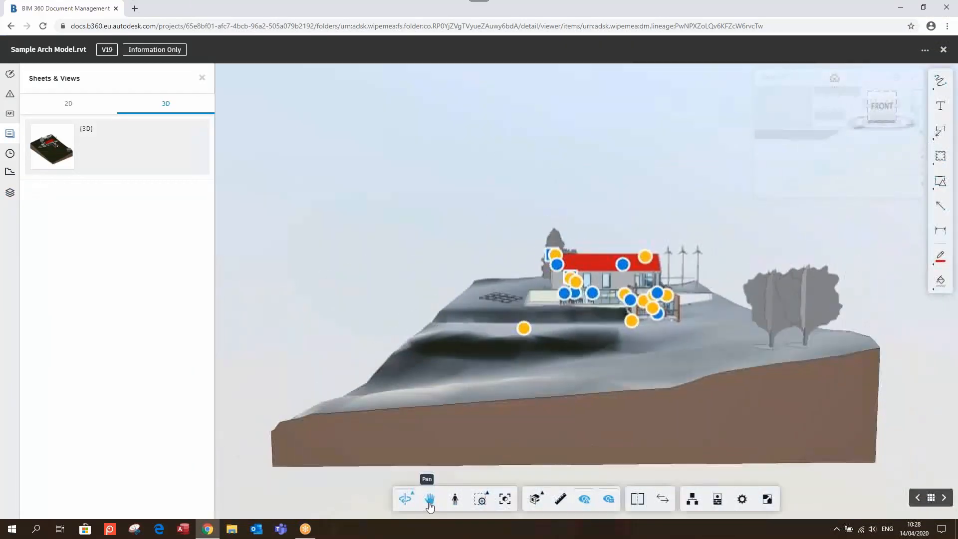
pyautogui.moveTo(590, 315); pyautogui.dragTo(449, 359)
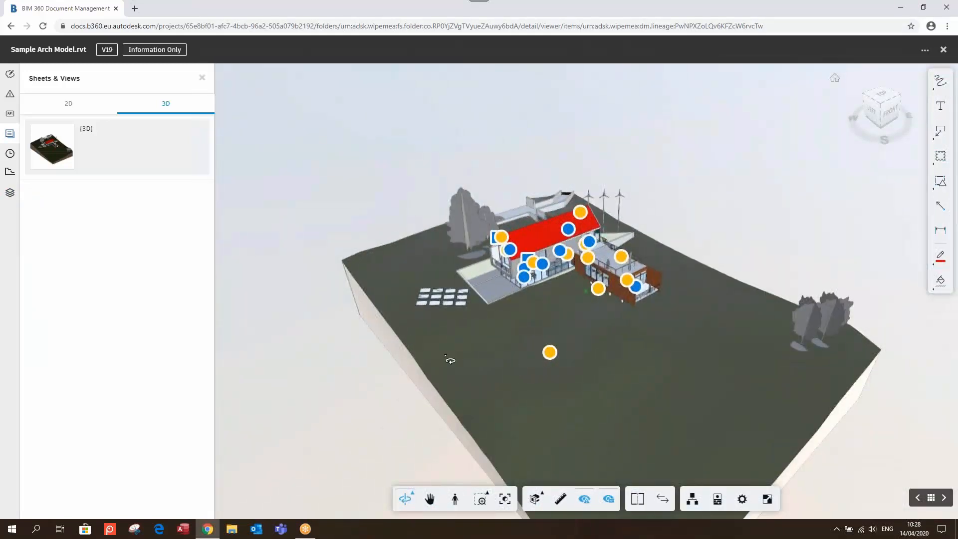
# Section the model at Level 1, Level 2, then Foundation, and view its phases
pyautogui.click(10, 192)
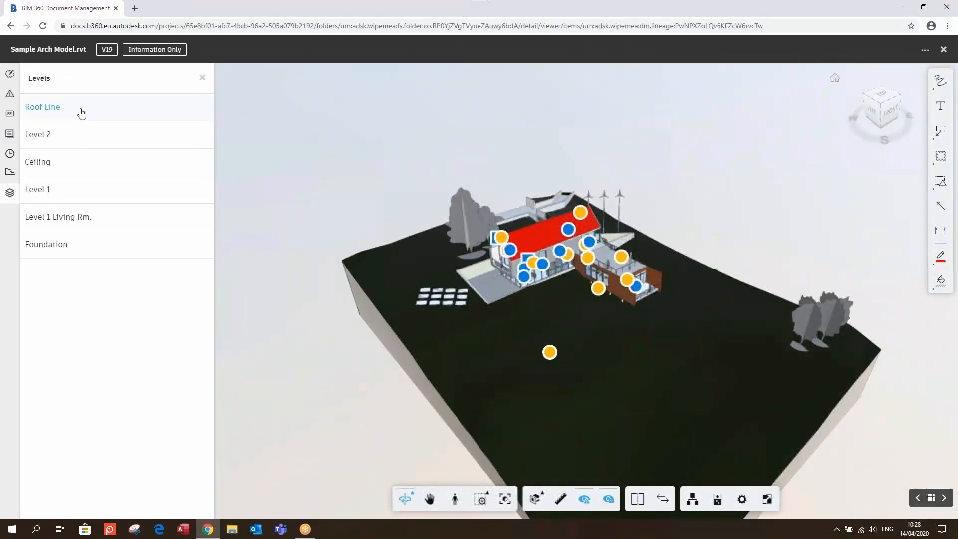
pyautogui.click(66, 192)
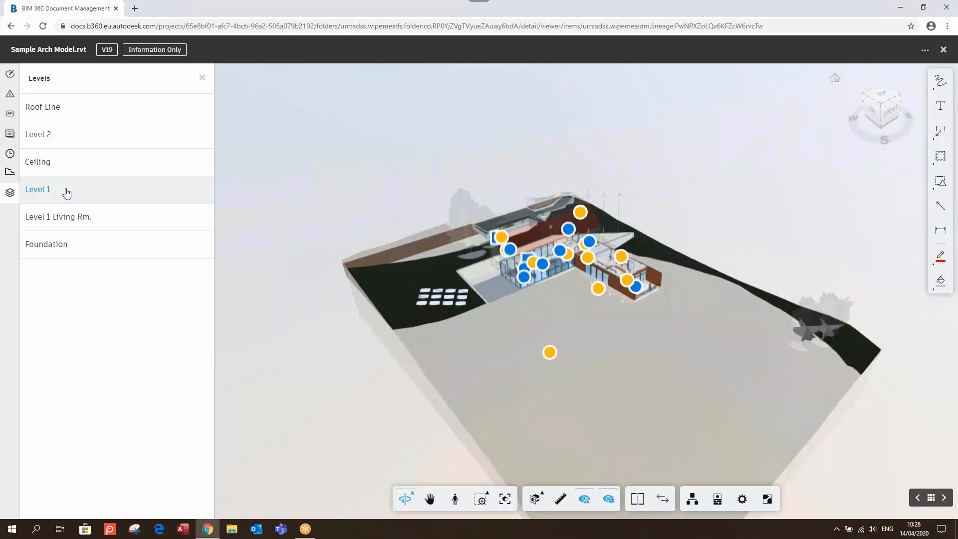
pyautogui.click(72, 142)
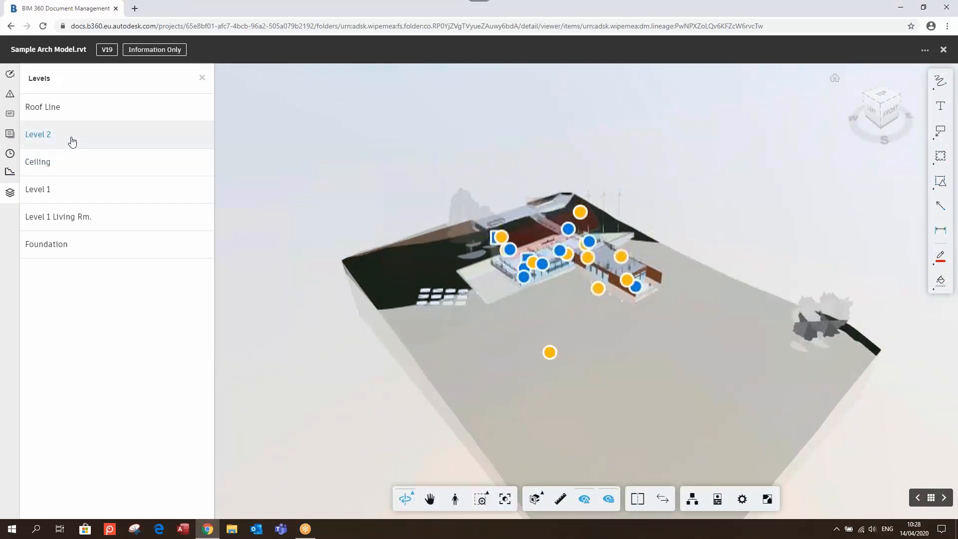
pyautogui.click(72, 242)
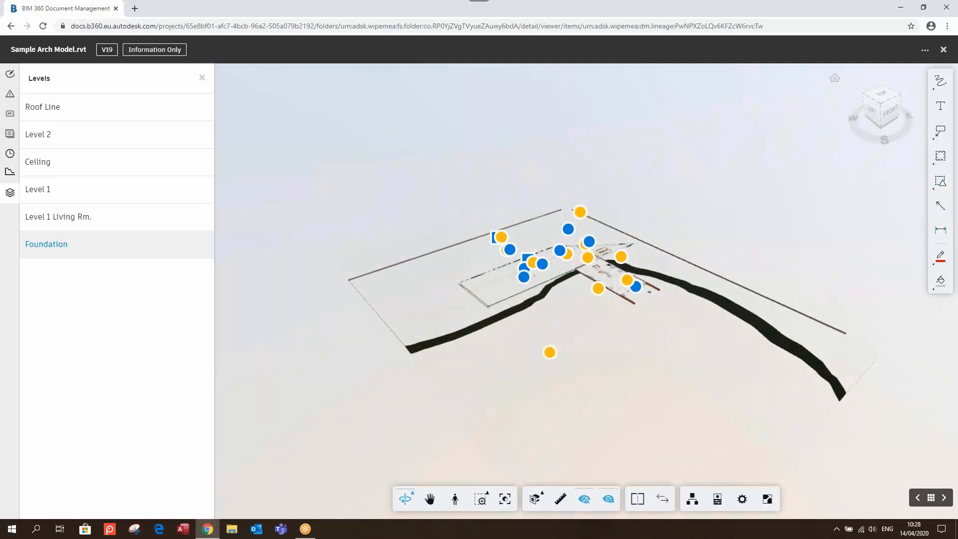
pyautogui.click(10, 171)
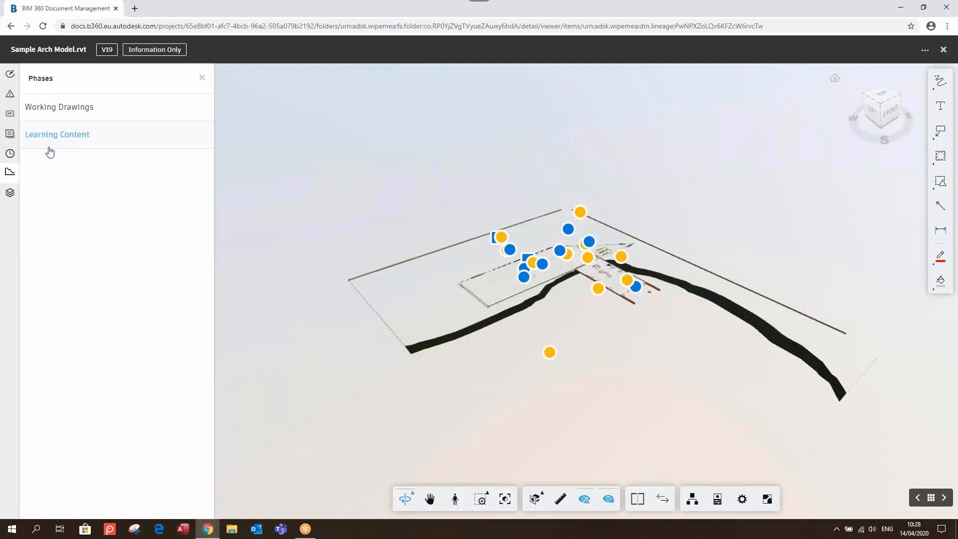
pyautogui.click(11, 154)
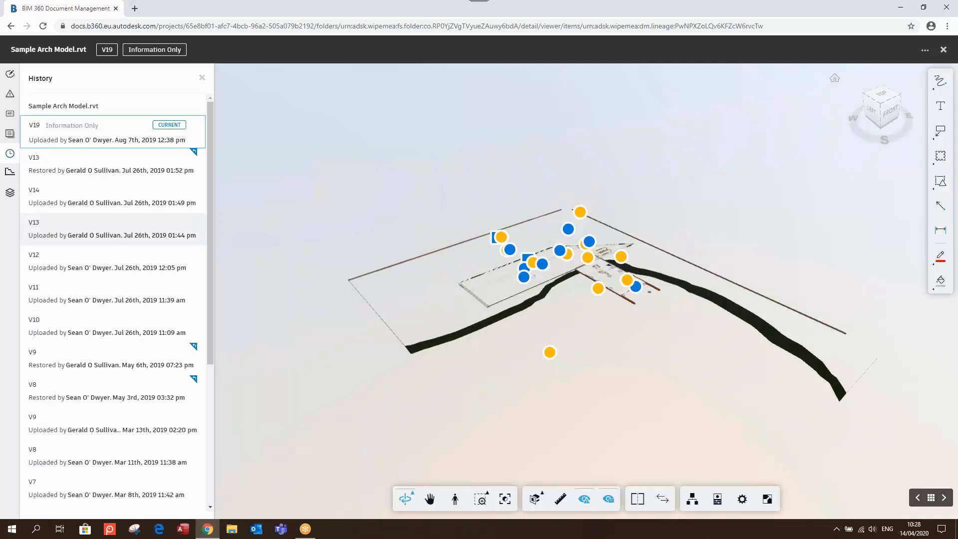
# Browse the version history and levels, then close the viewer back to Folder C (Models)
pyautogui.scroll(-5, 115, 218)
pyautogui.scroll(5, 115, 218)
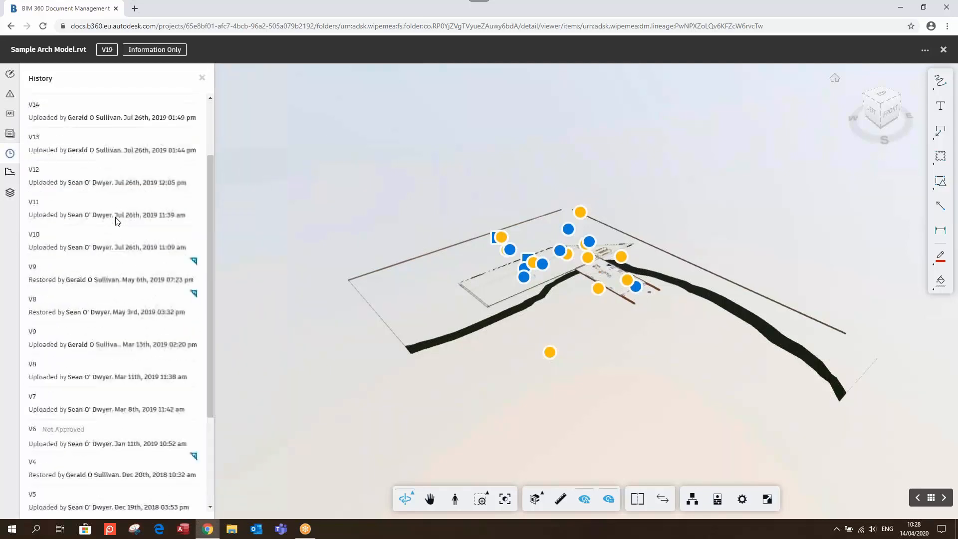
pyautogui.scroll(1, 585, 279)
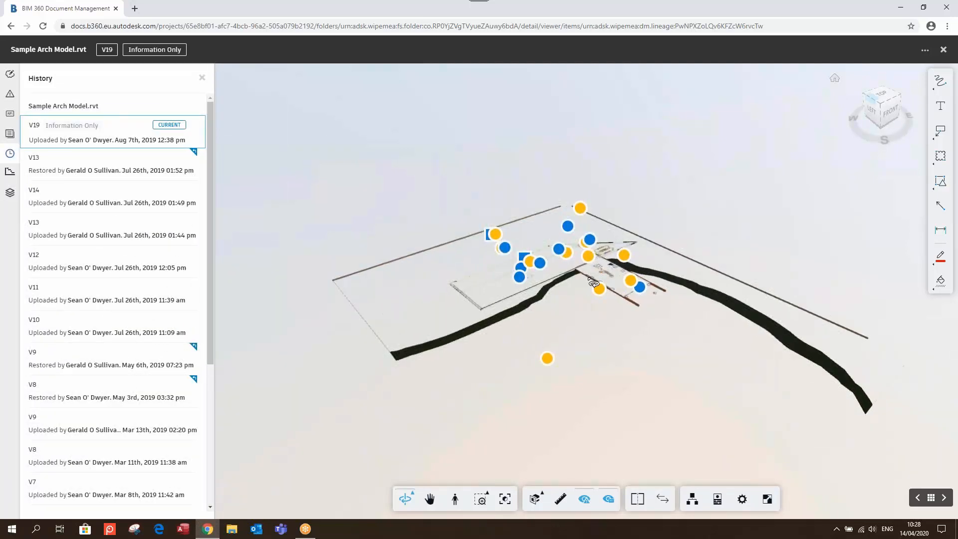
pyautogui.moveTo(592, 279); pyautogui.dragTo(663, 327)
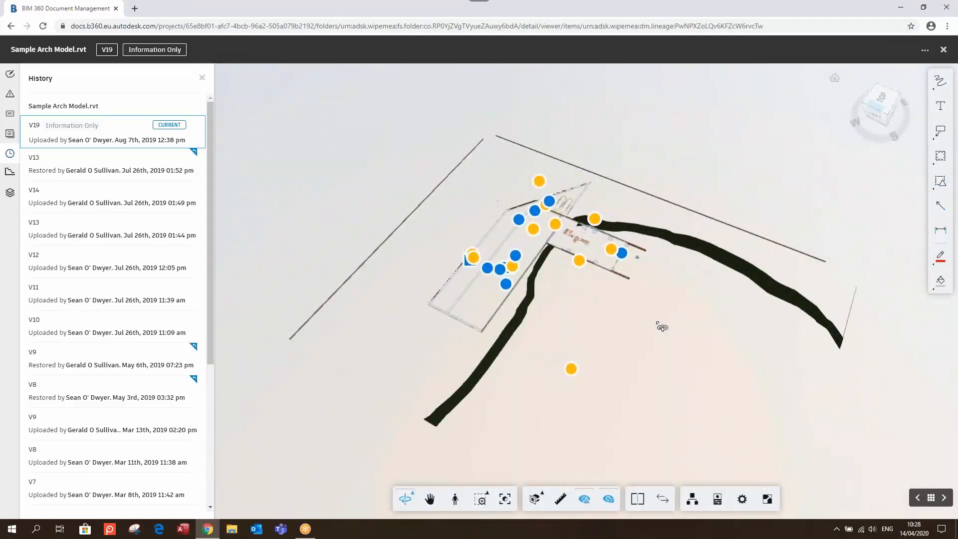
pyautogui.click(10, 193)
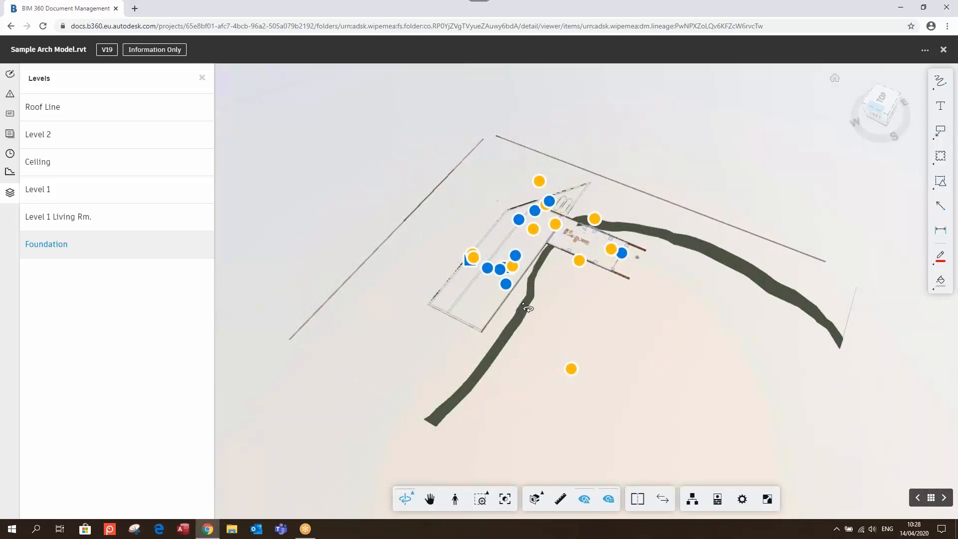
pyautogui.click(942, 50)
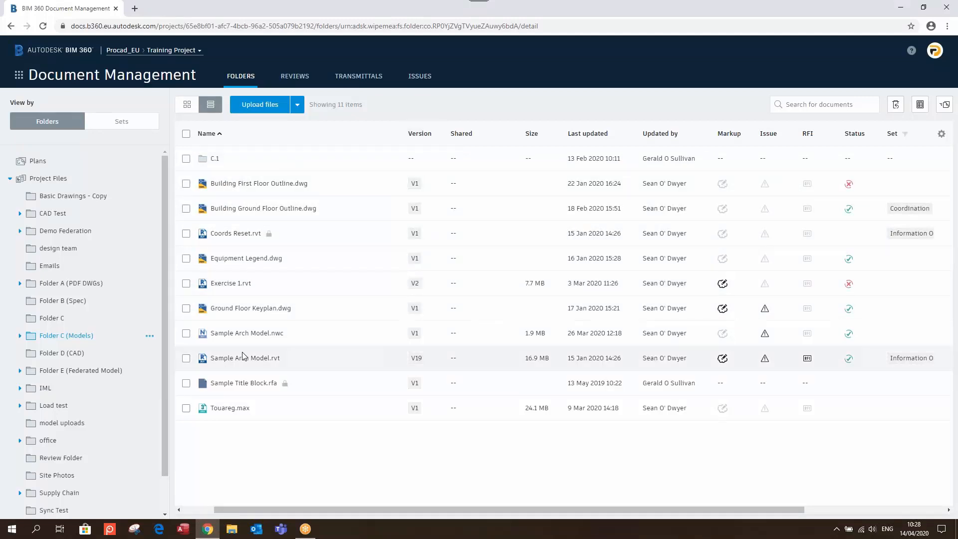
# Open the project Issues list and clear its existing filter
pyautogui.click(417, 77)
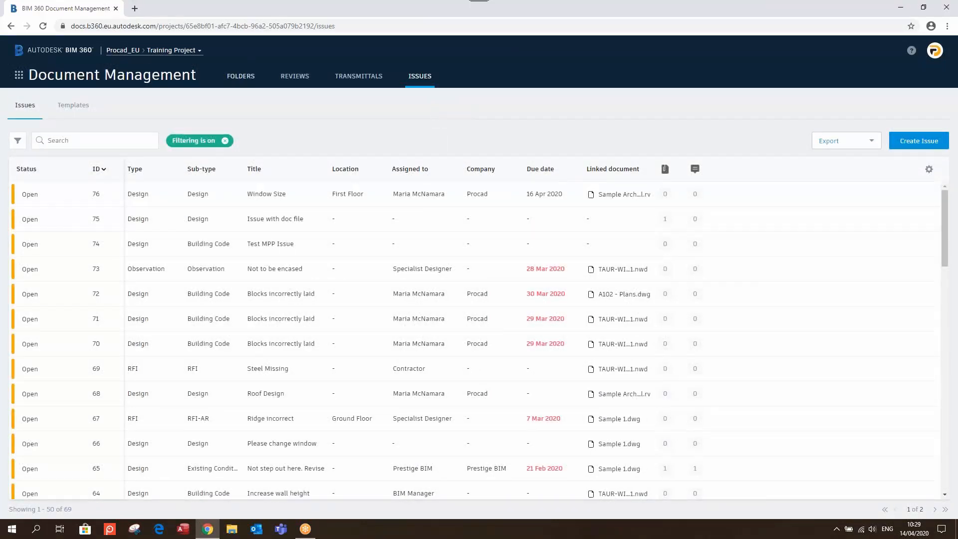
pyautogui.click(224, 140)
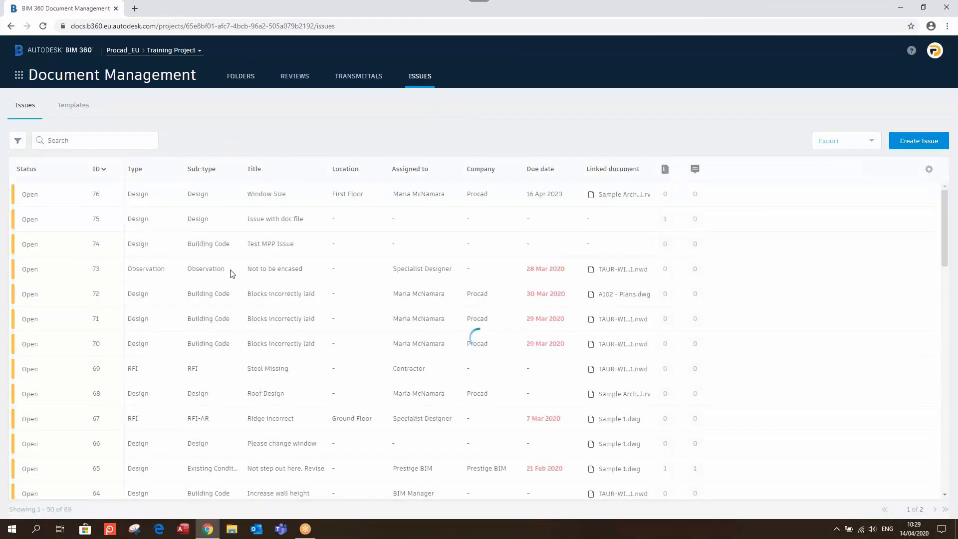
pyautogui.scroll(-10, 94, 209)
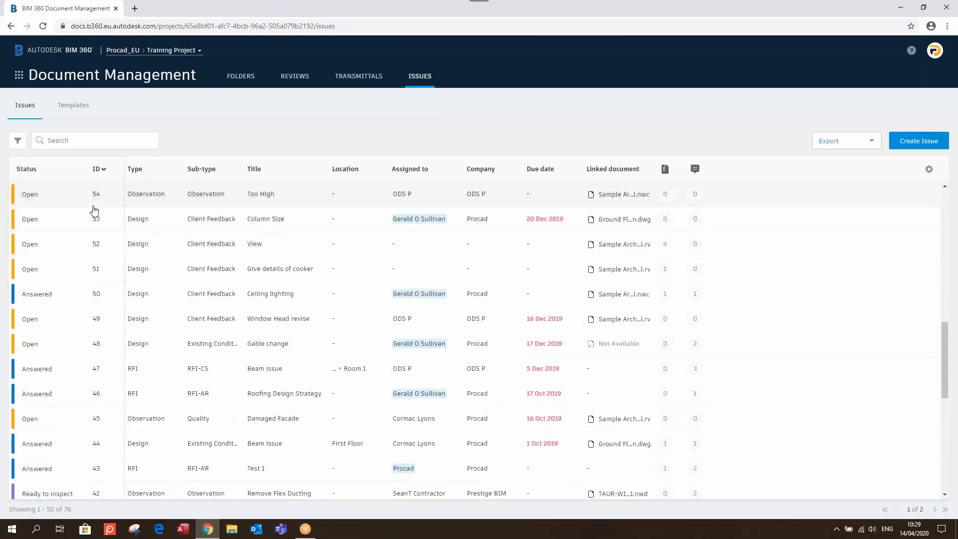
pyautogui.scroll(10, 169, 274)
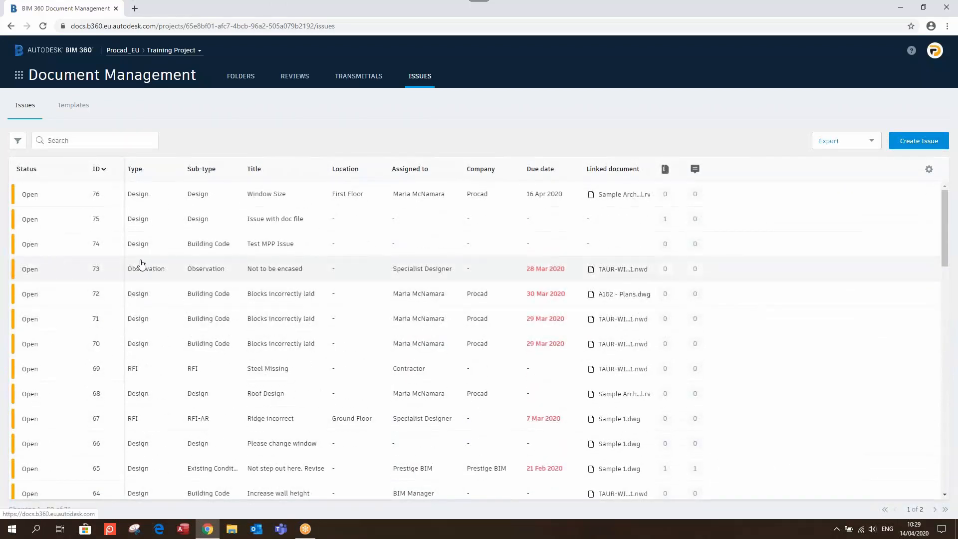
# Filter issues to Open and Answered status, leaving 65 issues listed
pyautogui.click(18, 141)
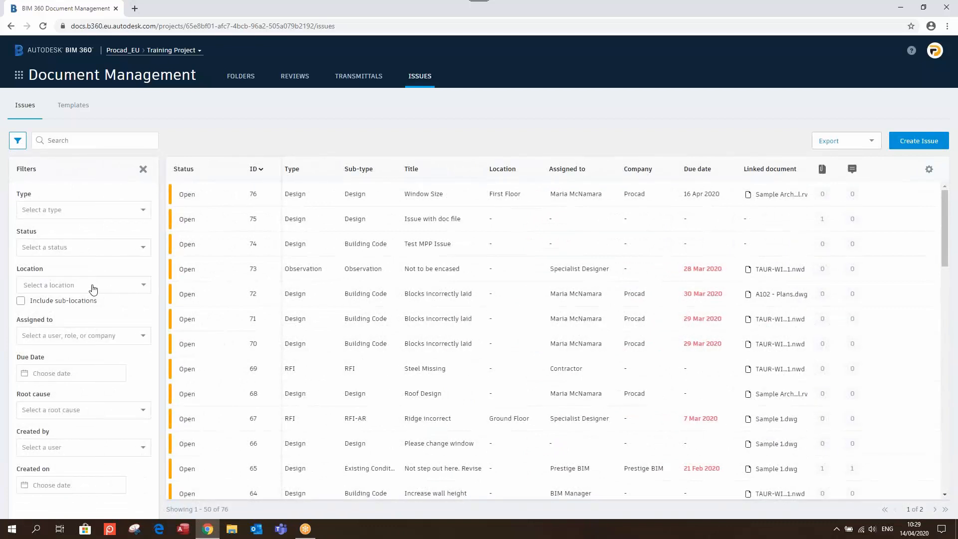
pyautogui.click(98, 248)
pyautogui.click(28, 285)
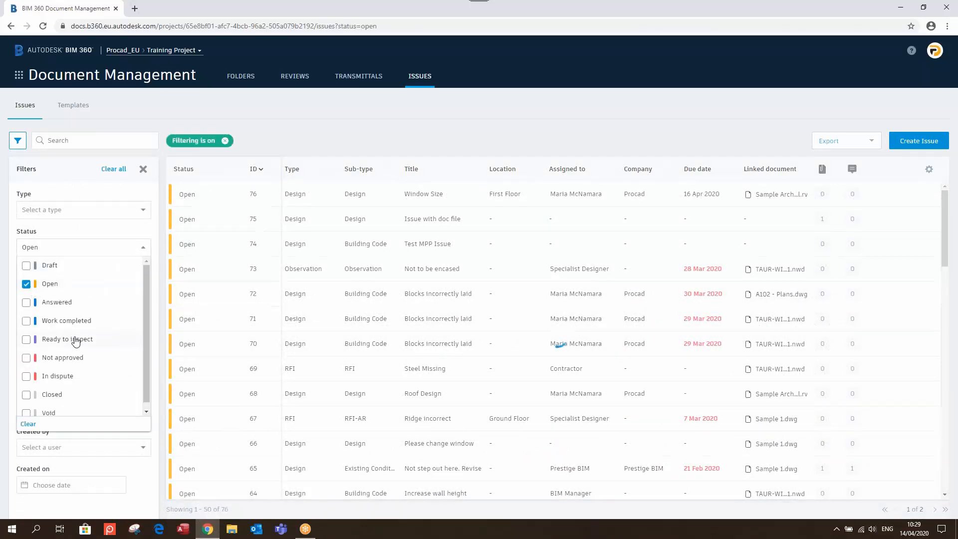
pyautogui.click(26, 302)
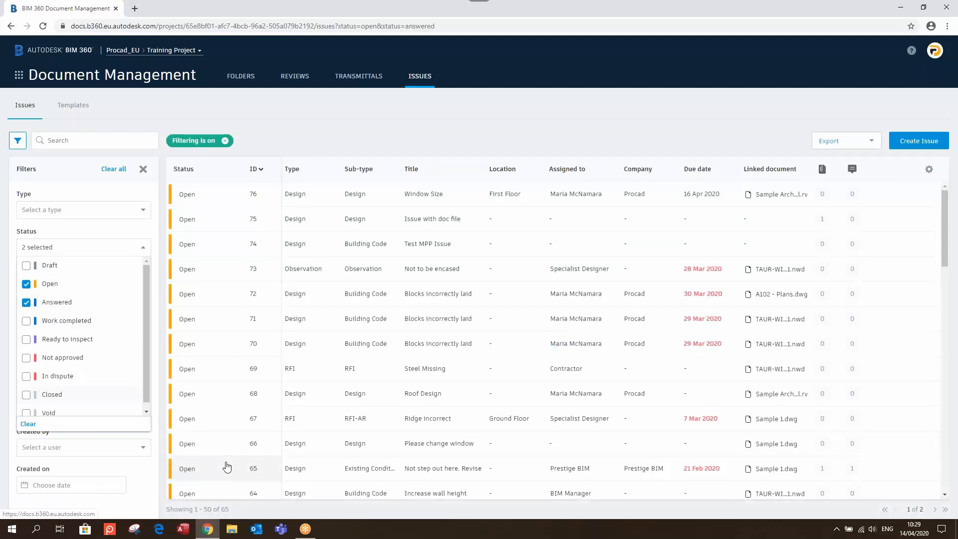
pyautogui.click(397, 129)
pyautogui.scroll(-6, 439, 244)
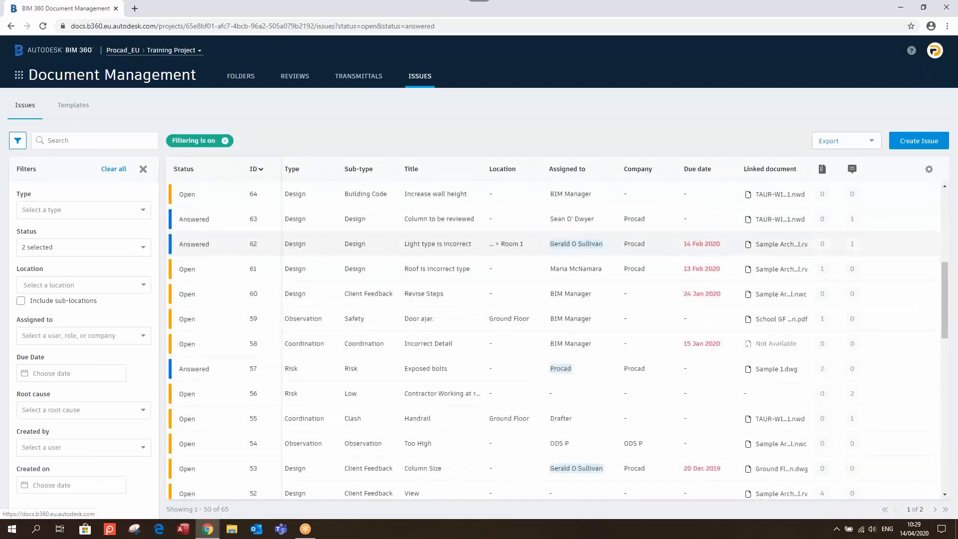
pyautogui.click(871, 144)
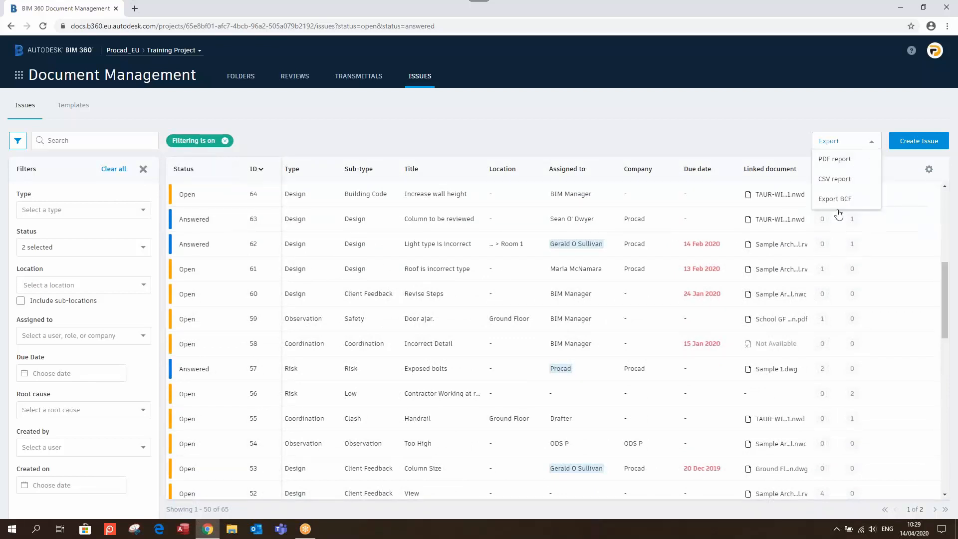
# Generate a PDF issue report from the filtered issues
pyautogui.click(841, 158)
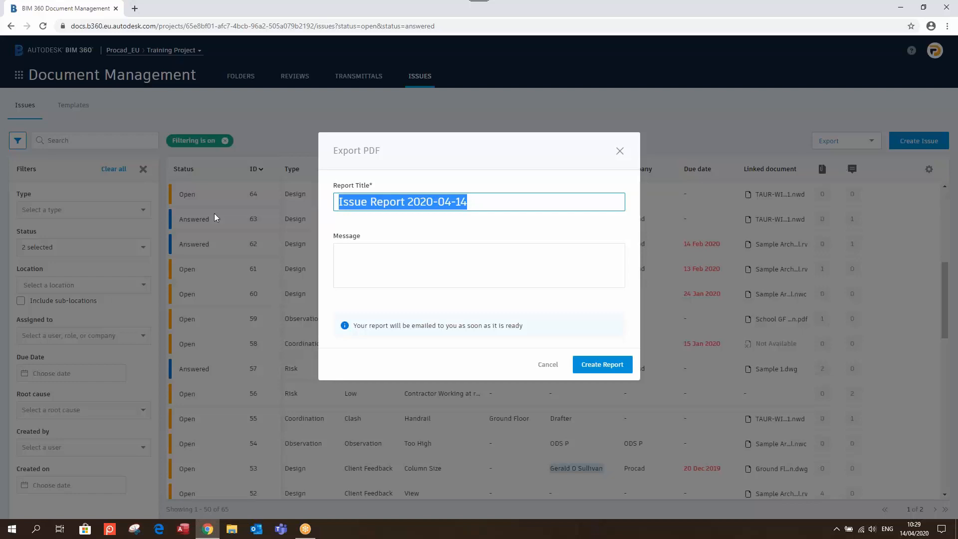
pyautogui.click(605, 364)
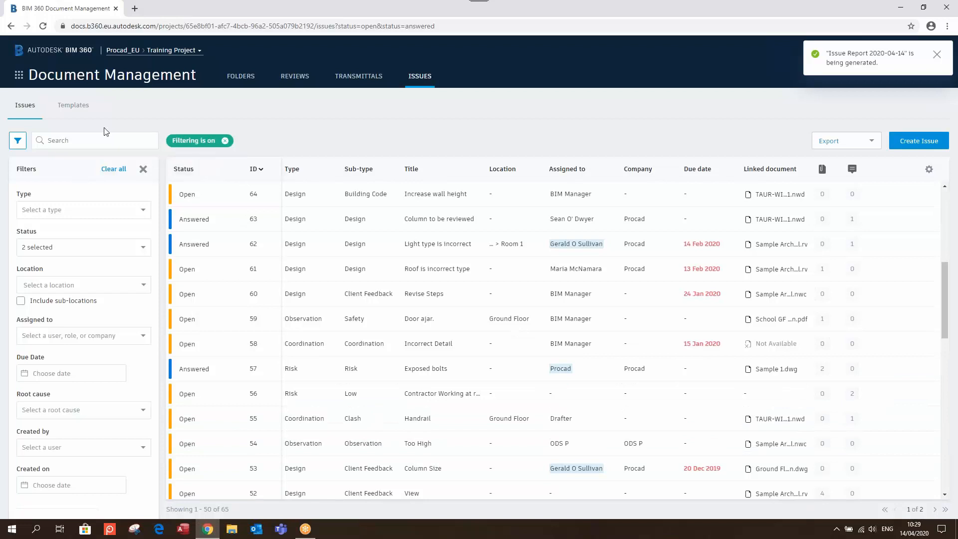
pyautogui.click(18, 74)
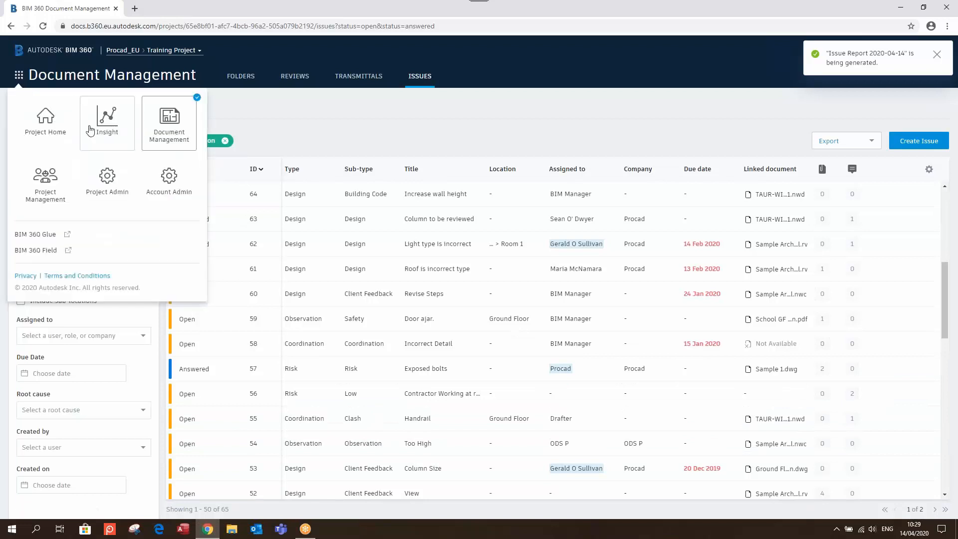
pyautogui.click(109, 124)
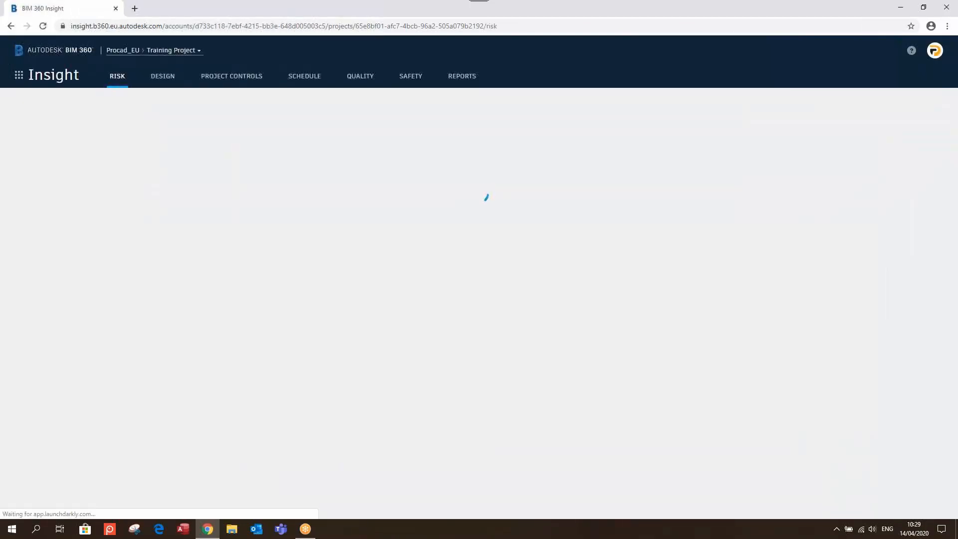
# Download the latest Issue Detail report as a PDF from Insight Reports
pyautogui.click(469, 80)
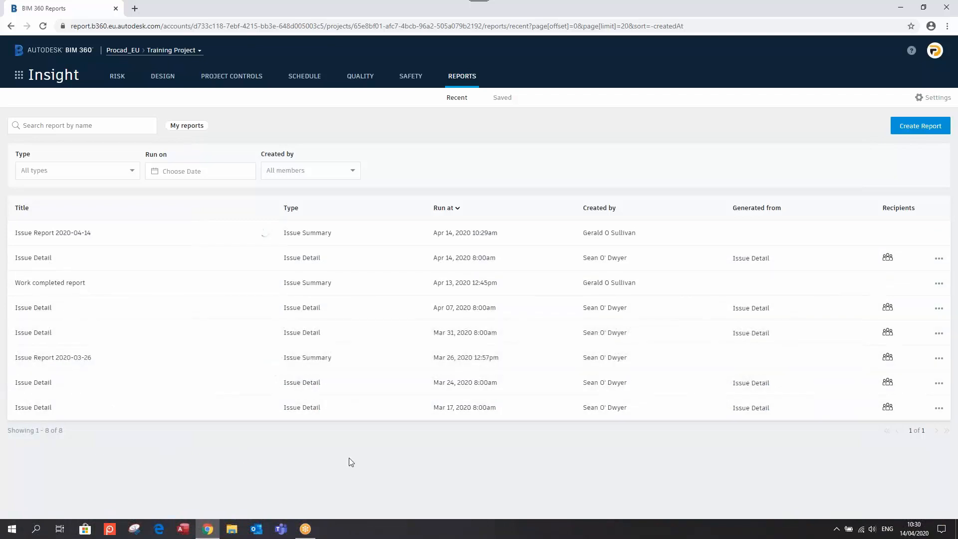
pyautogui.click(940, 258)
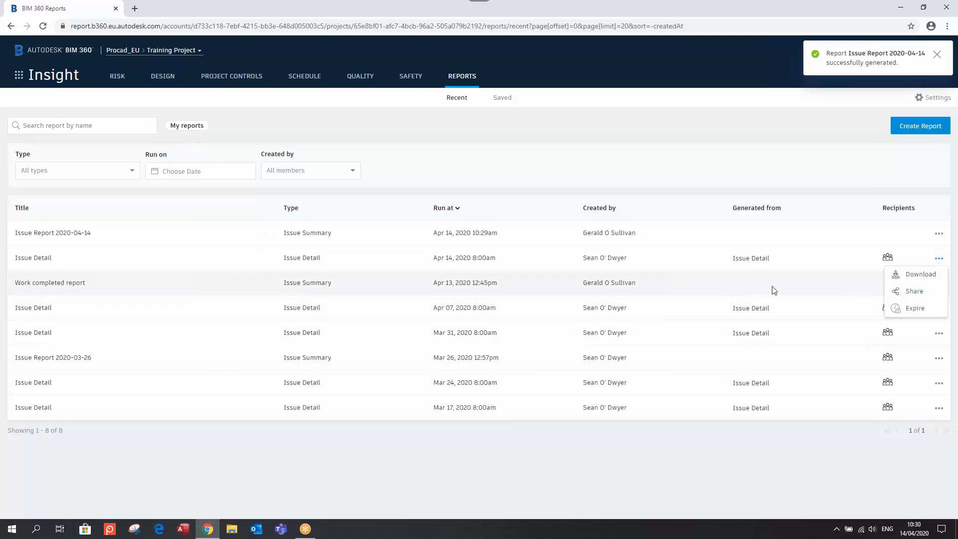
pyautogui.click(729, 290)
pyautogui.click(939, 258)
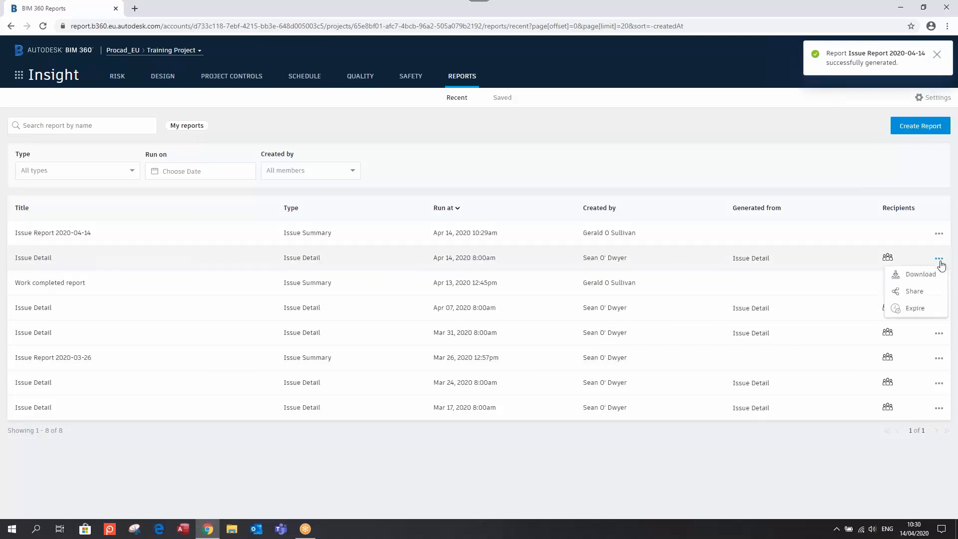
pyautogui.click(919, 274)
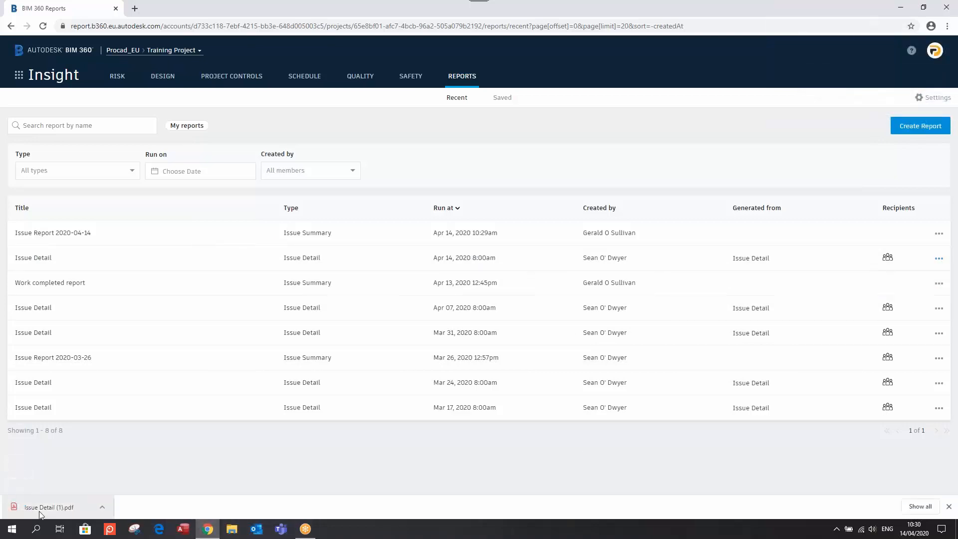
pyautogui.click(48, 507)
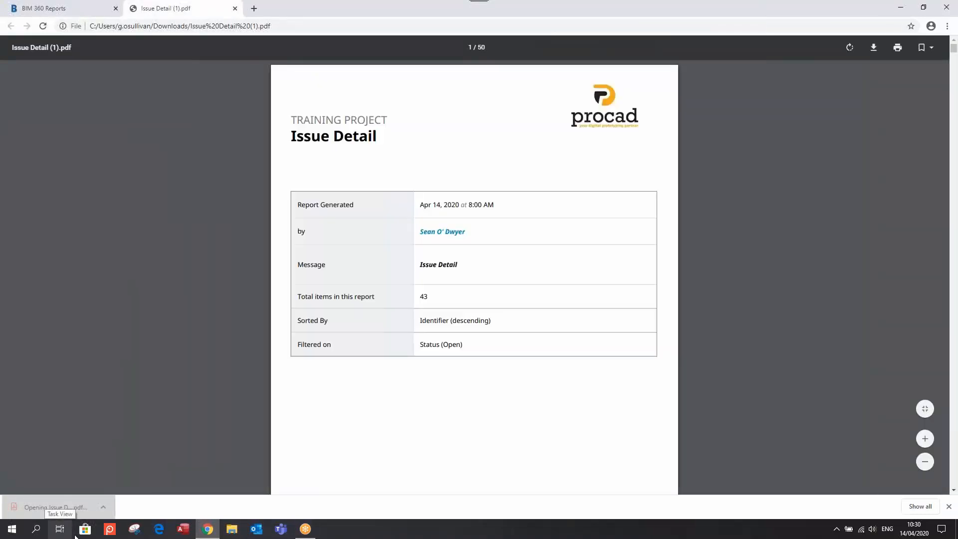
# Scroll through the Issue Detail PDF and jump to issue #20 Pump to be placed here
pyautogui.scroll(-10, 449, 281)
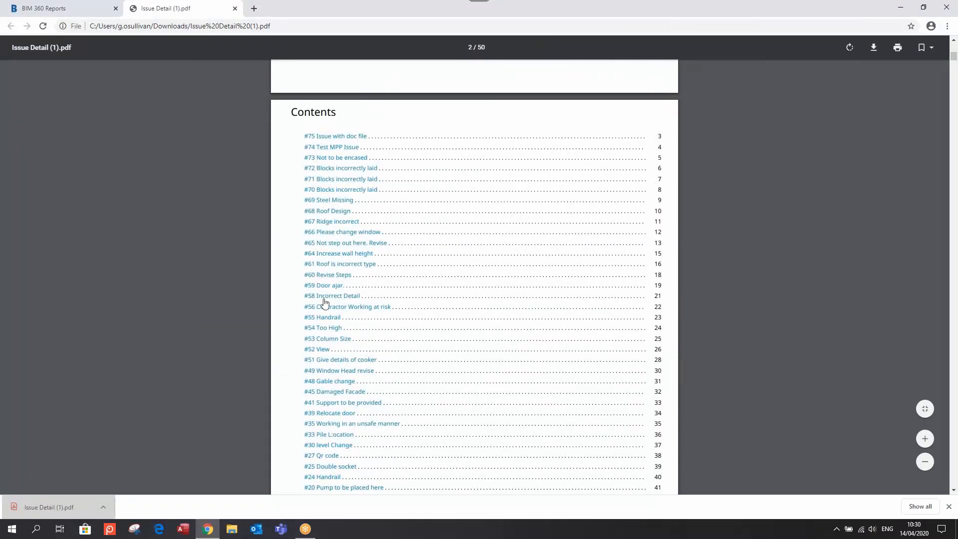
pyautogui.scroll(-8, 316, 159)
pyautogui.scroll(9, 327, 278)
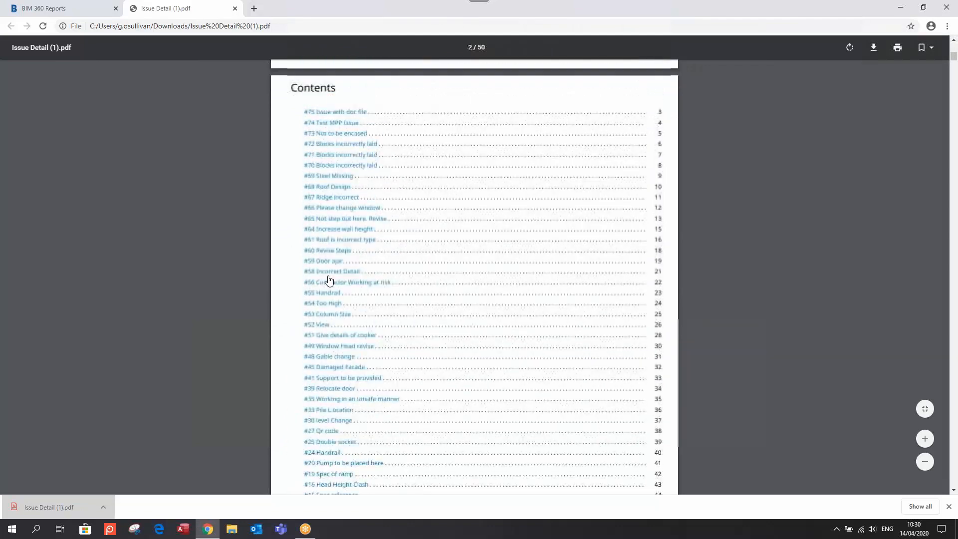
pyautogui.scroll(-5, 329, 235)
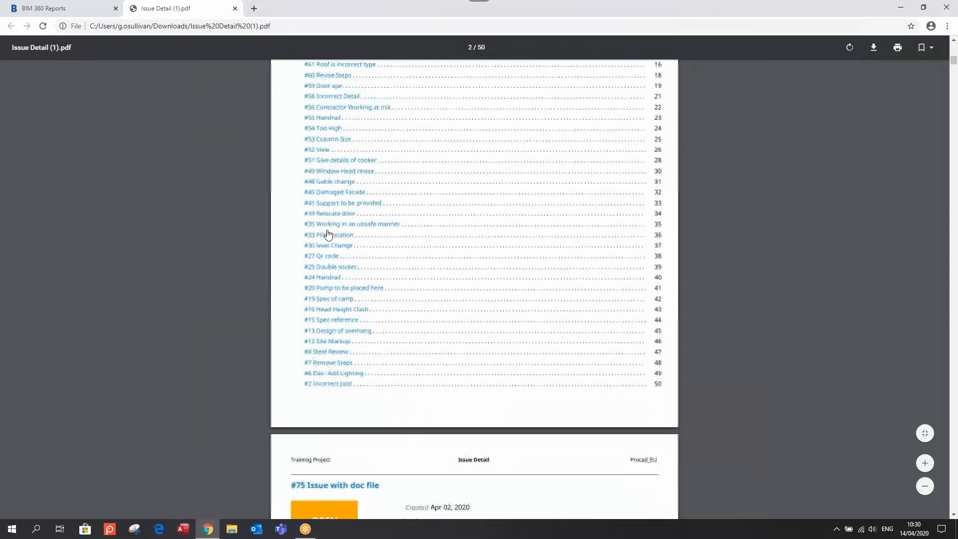
pyautogui.click(338, 288)
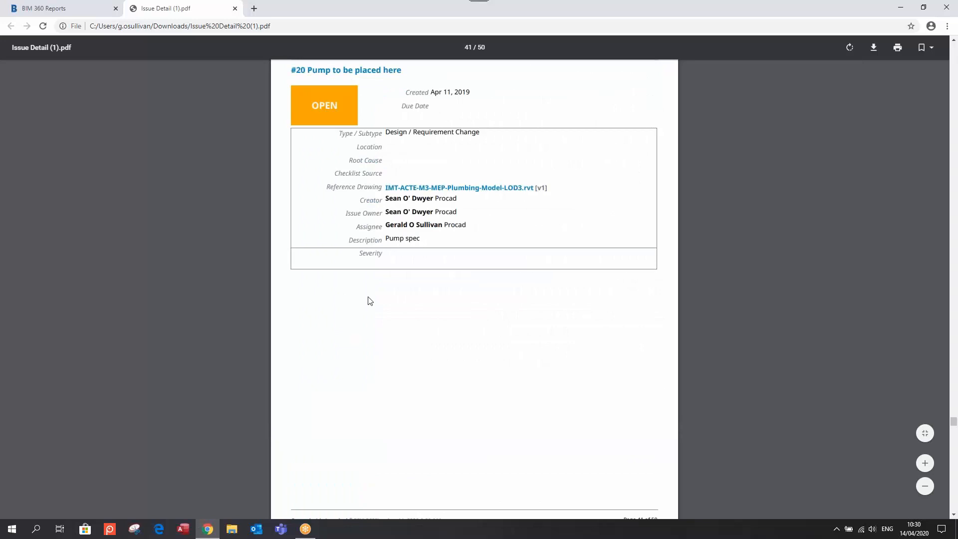
# Download Sample Arch Model.rvt from issue #24's reference link and close the PDF
pyautogui.scroll(15, 370, 300)
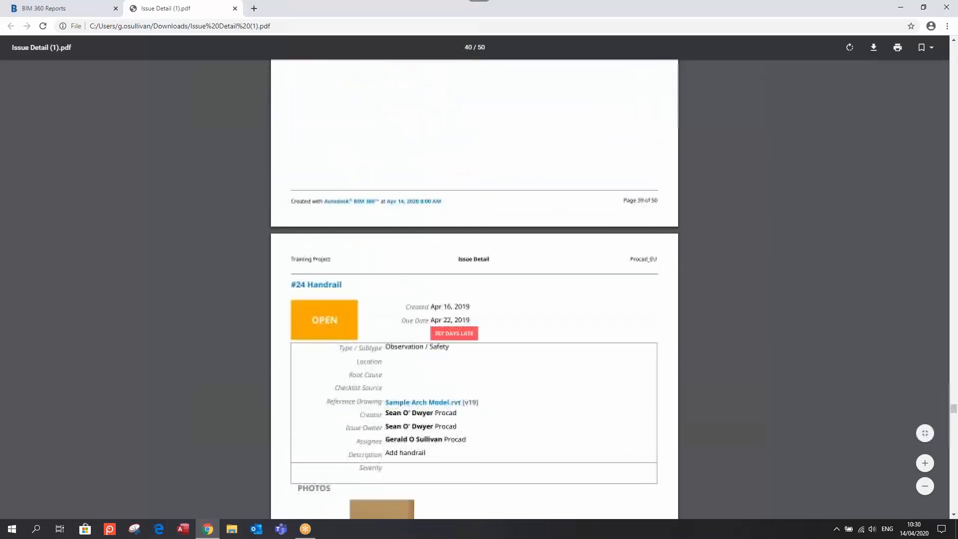
pyautogui.scroll(-6, 357, 303)
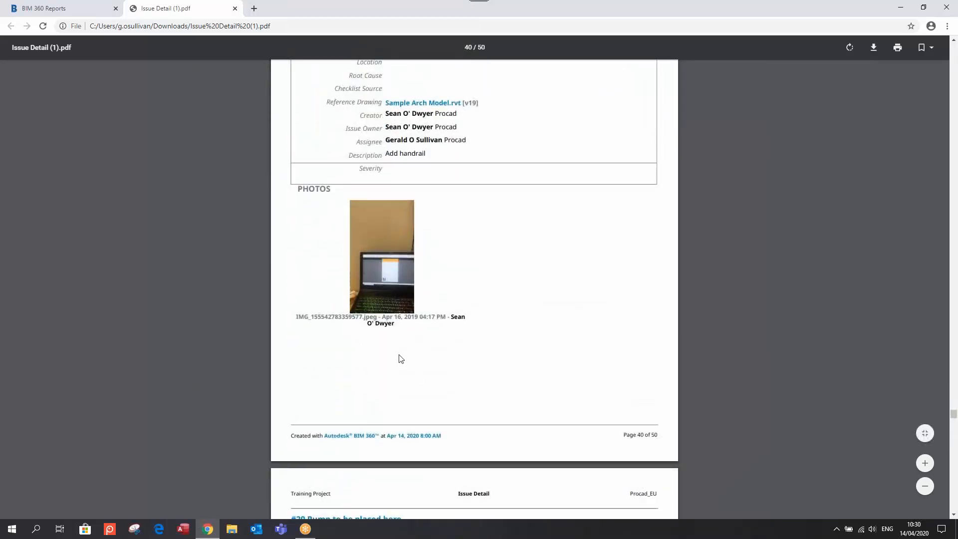
pyautogui.scroll(2, 401, 358)
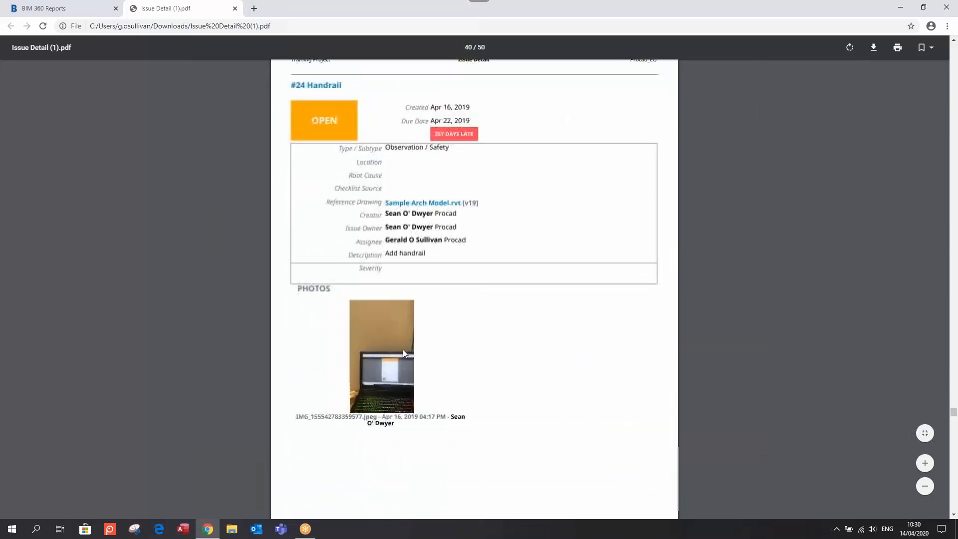
pyautogui.click(415, 203)
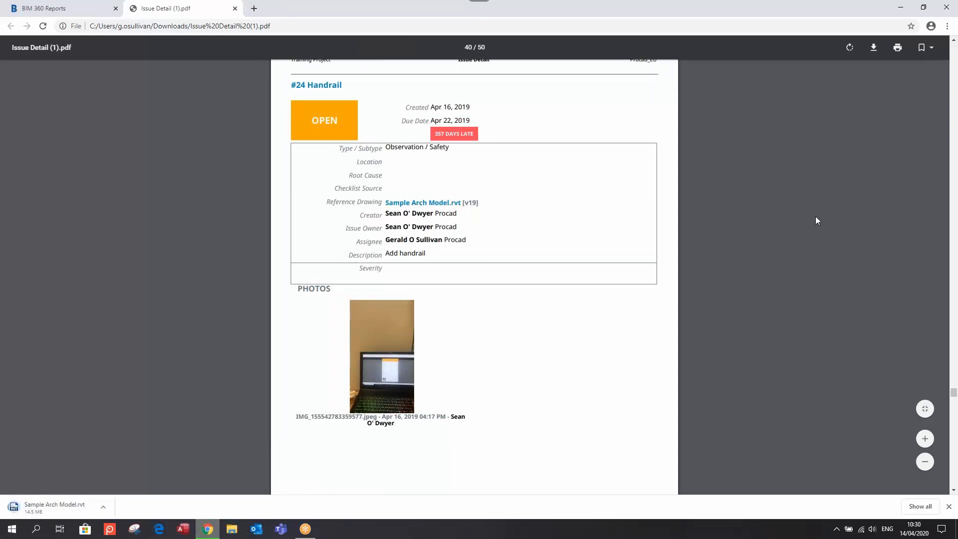
pyautogui.click(235, 9)
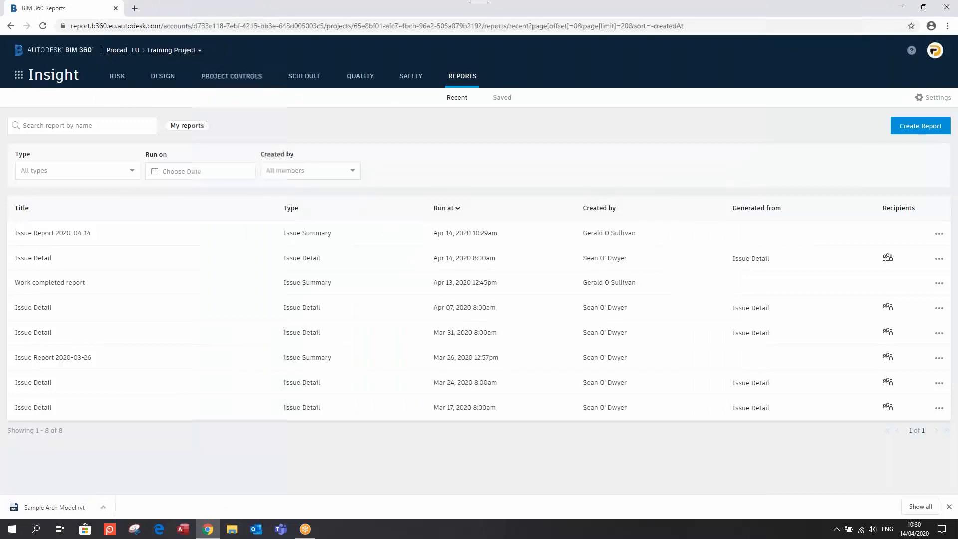
# Return to Document Management and select Coords Reset.rvt in Folder C (Models)
pyautogui.click(20, 75)
pyautogui.click(158, 138)
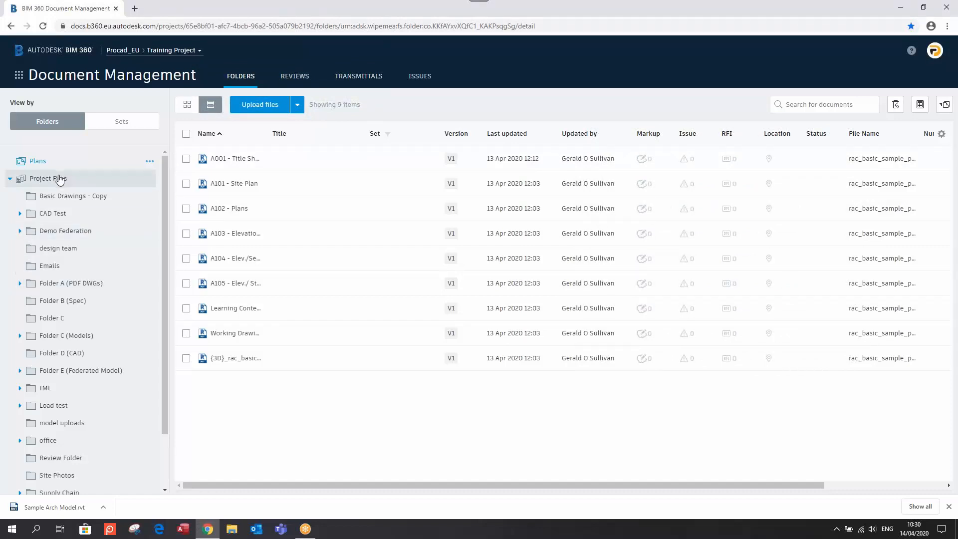
pyautogui.click(56, 178)
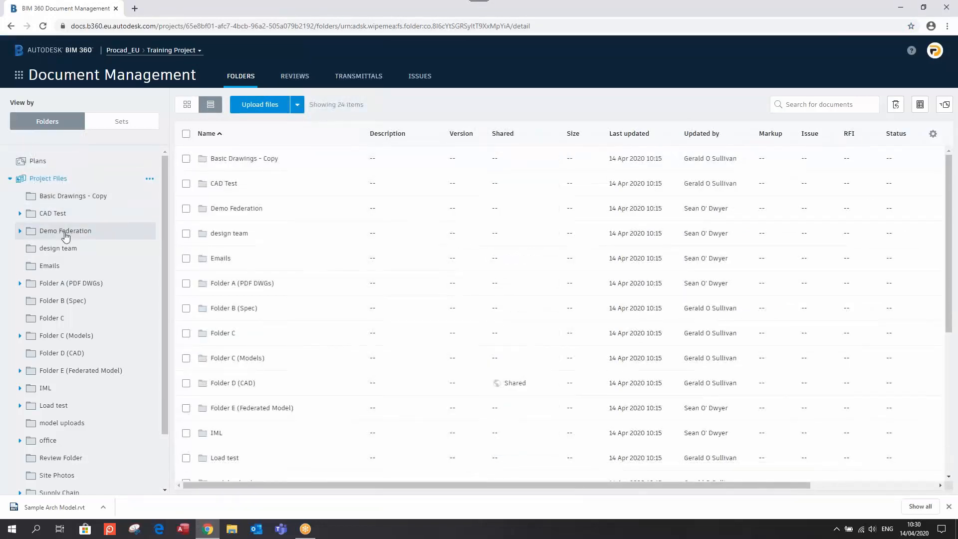
pyautogui.click(71, 339)
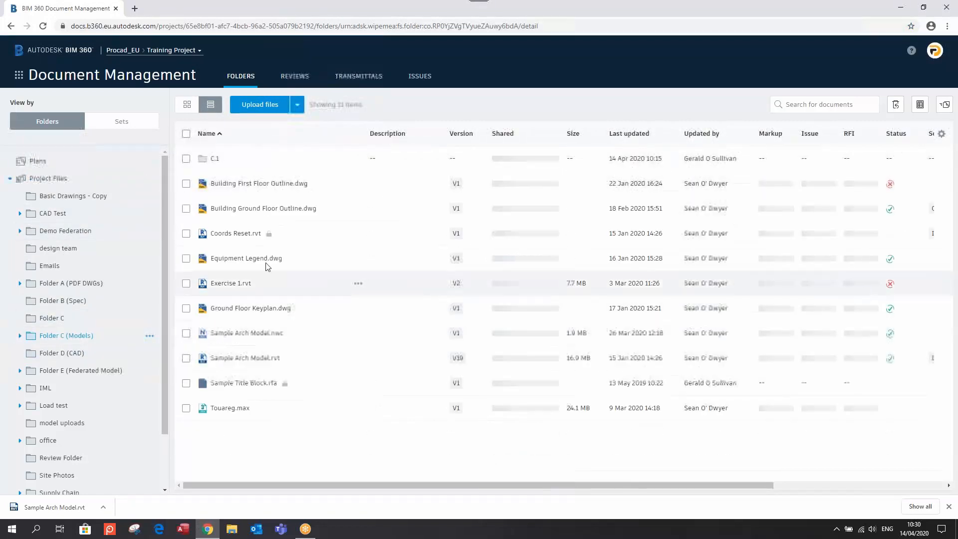
pyautogui.click(186, 233)
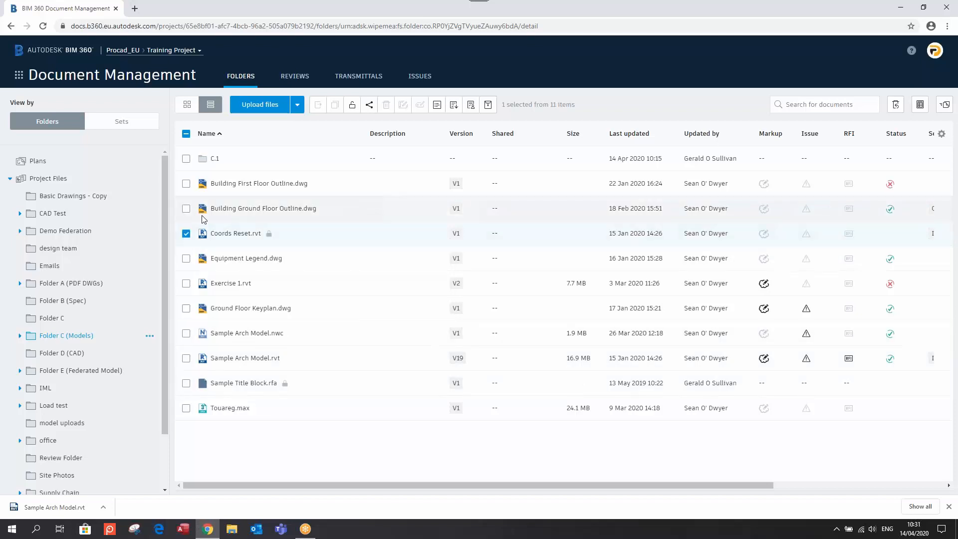
# Submit Coords Reset.rvt for review using the AR Lead Approval workflow
pyautogui.click(470, 105)
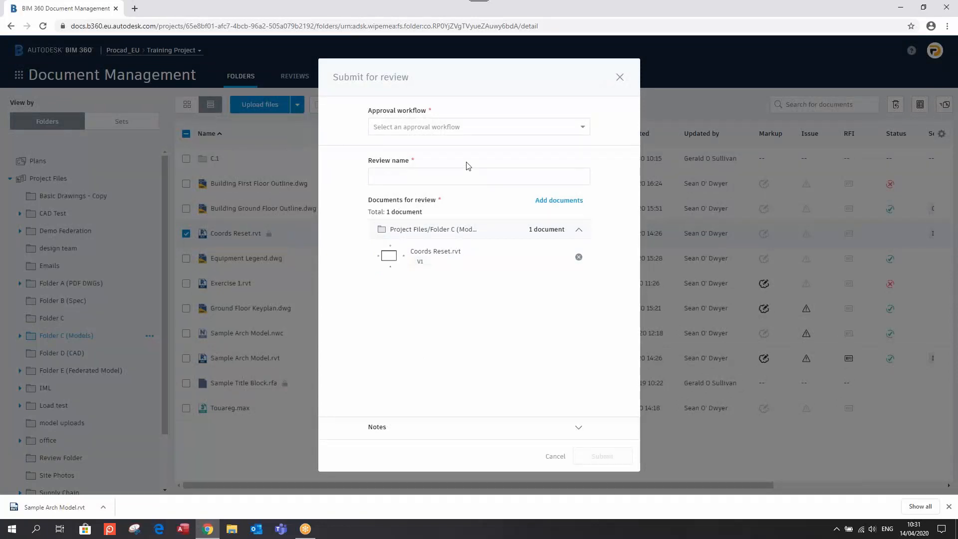
pyautogui.click(480, 128)
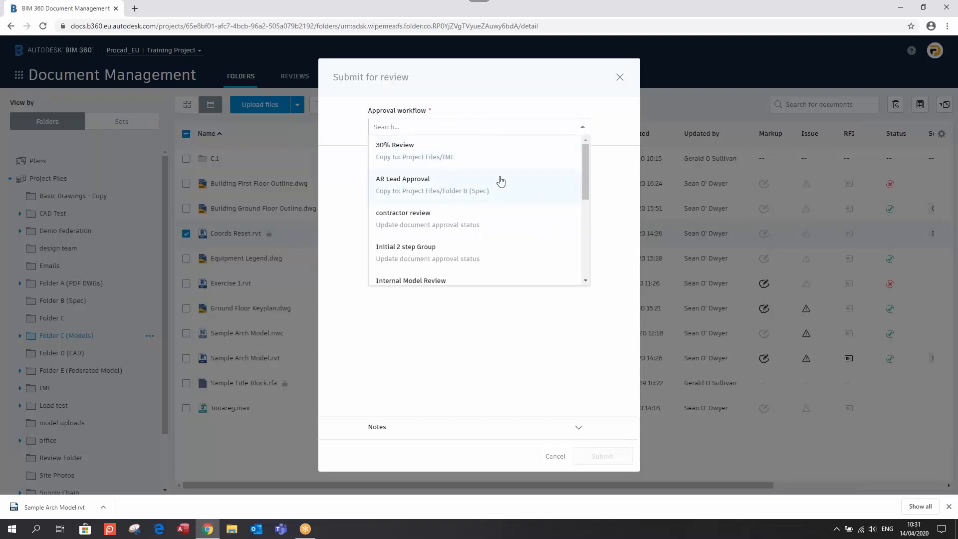
pyautogui.scroll(-2, 501, 181)
pyautogui.scroll(2, 501, 181)
pyautogui.scroll(-5, 501, 181)
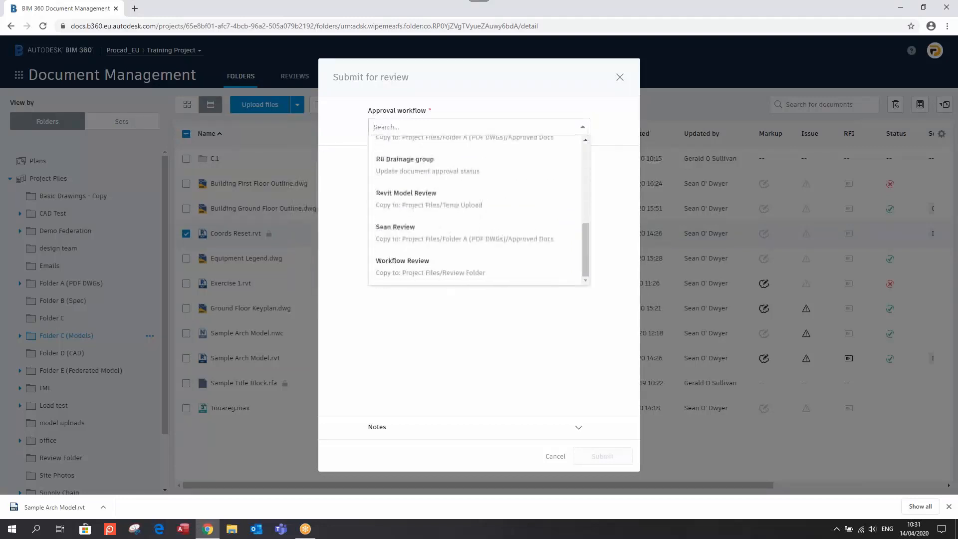
pyautogui.scroll(5, 466, 170)
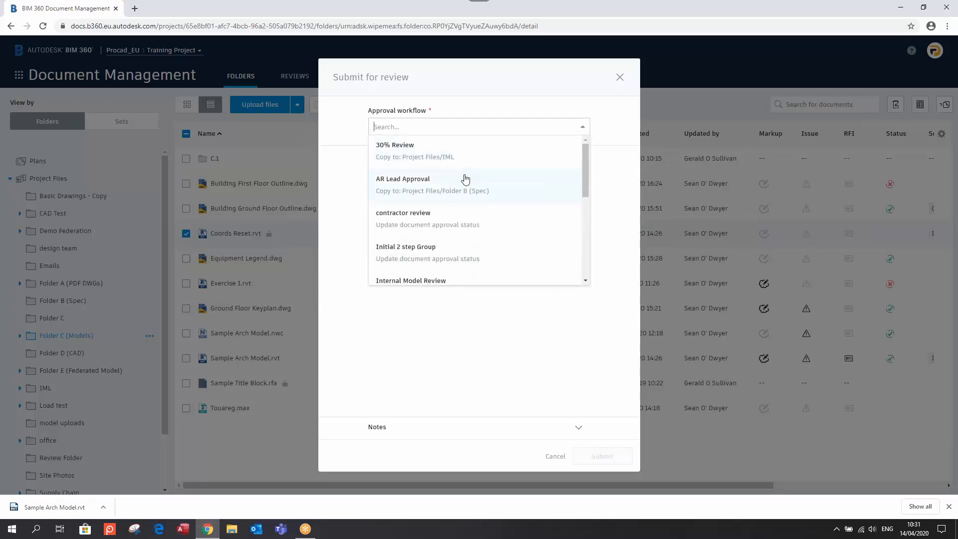
pyautogui.click(438, 190)
pyautogui.scroll(-1, 486, 193)
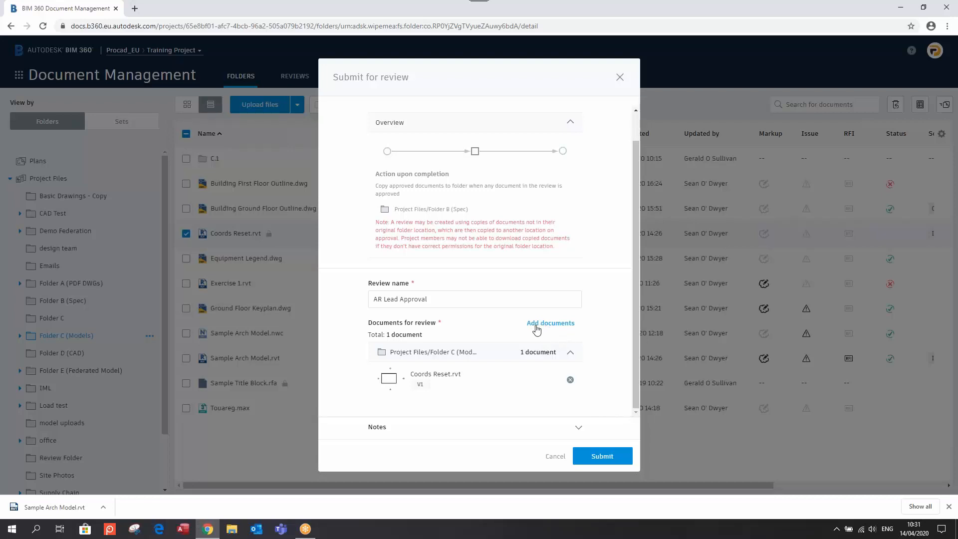
pyautogui.click(598, 454)
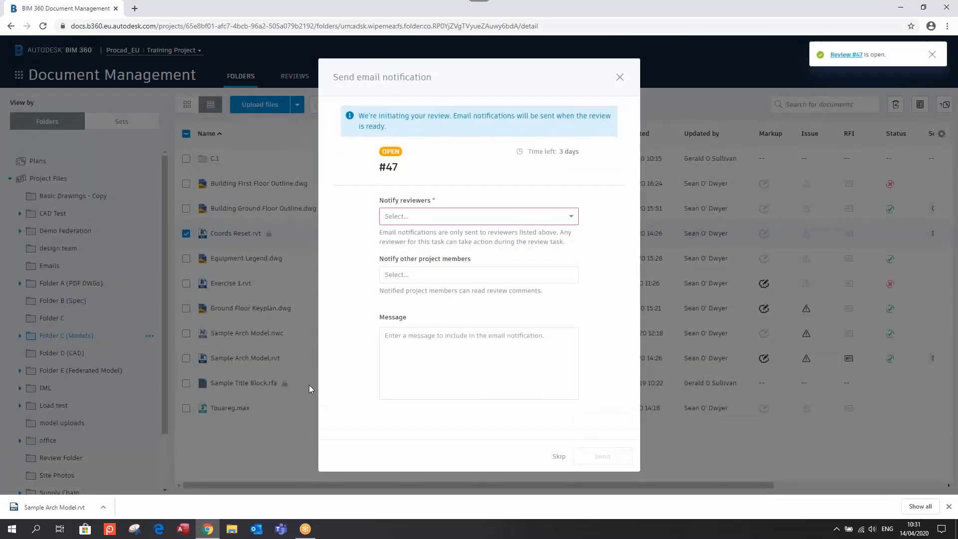
# Pick a project member to notify, then skip the review email notification
pyautogui.click(457, 217)
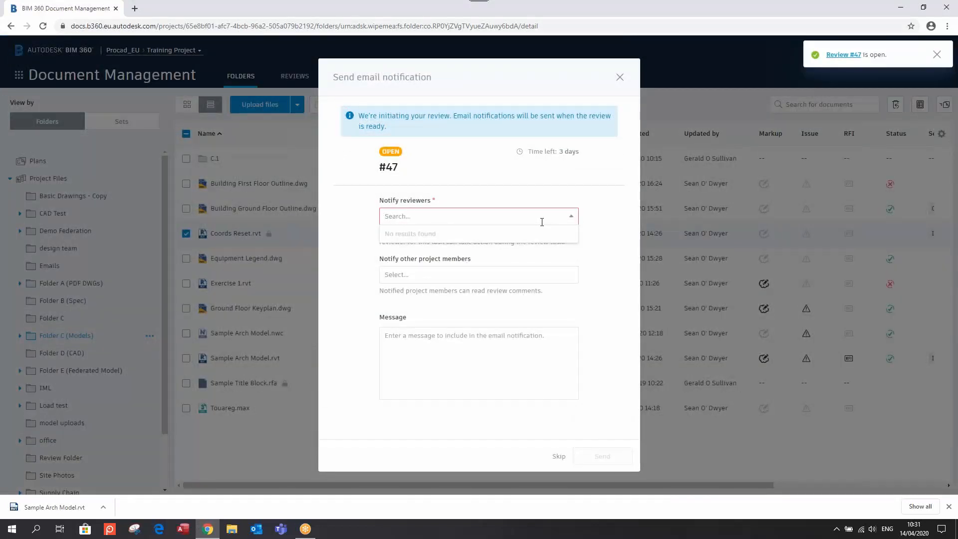
pyautogui.click(442, 276)
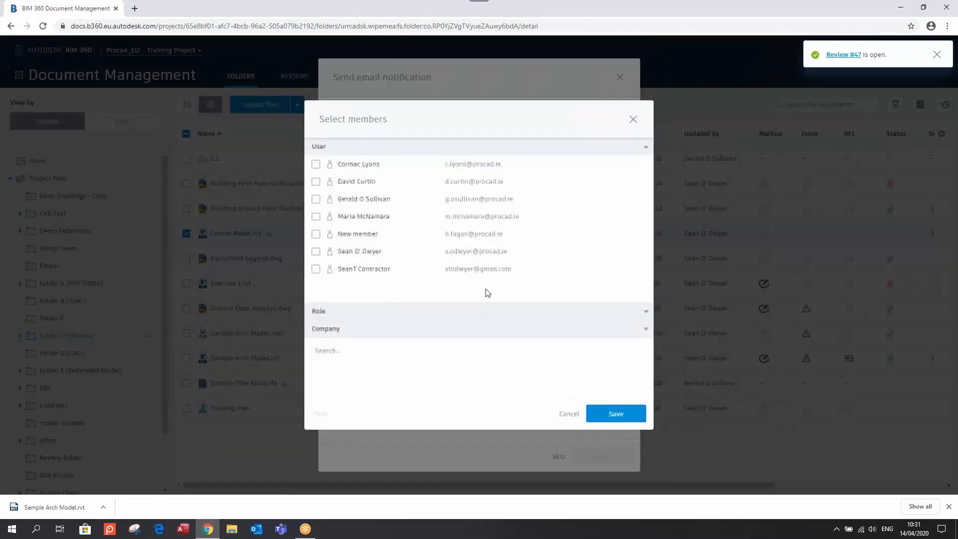
pyautogui.click(315, 218)
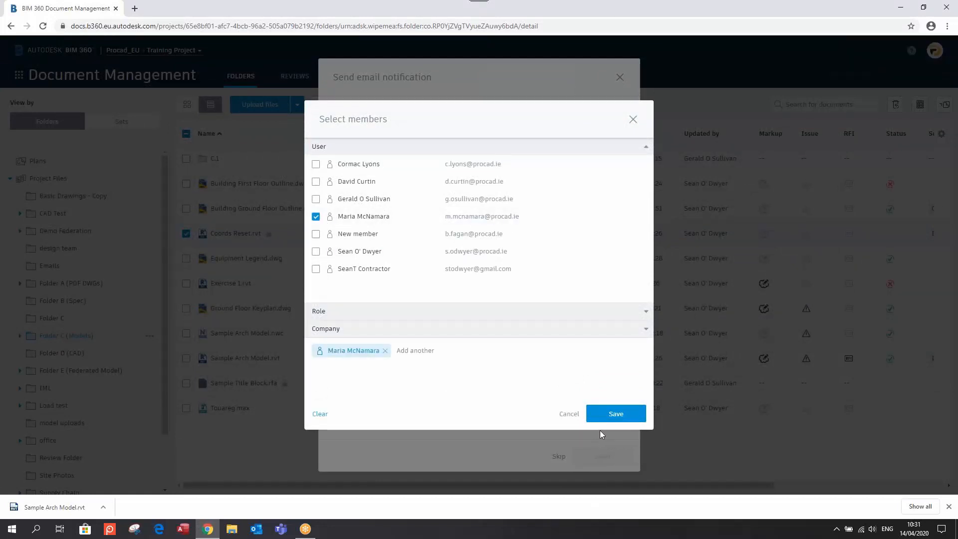
pyautogui.click(604, 415)
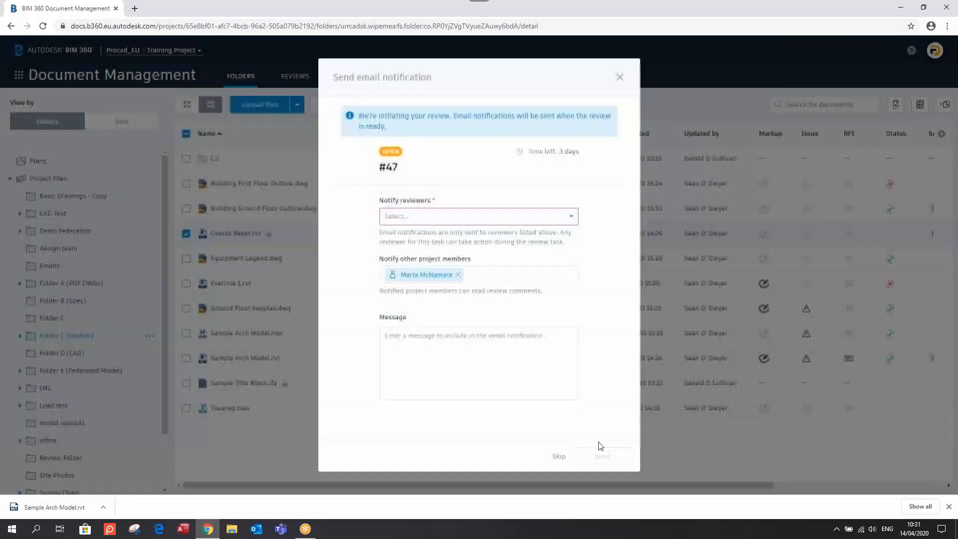
pyautogui.click(572, 218)
pyautogui.click(619, 80)
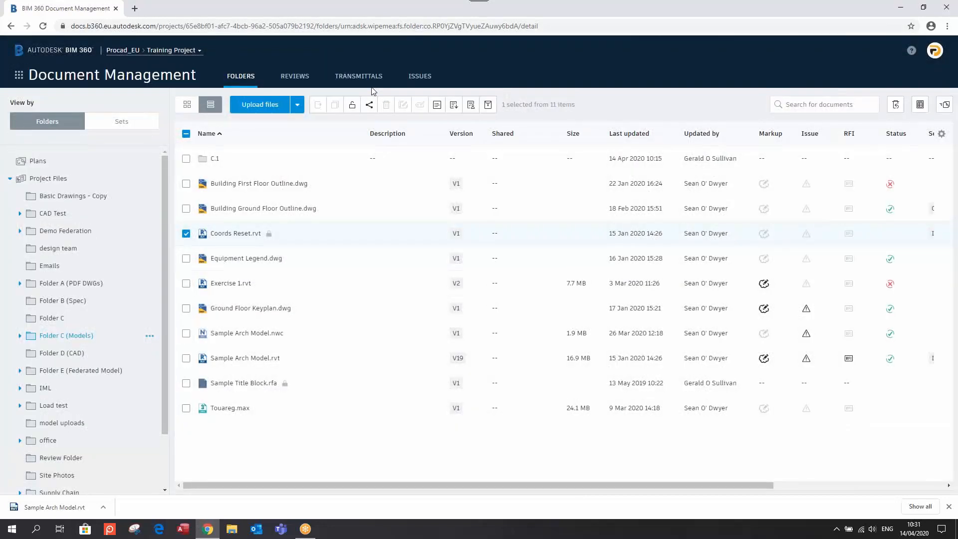
# Start review #47 and open Coords Reset.rvt in the viewer
pyautogui.click(293, 77)
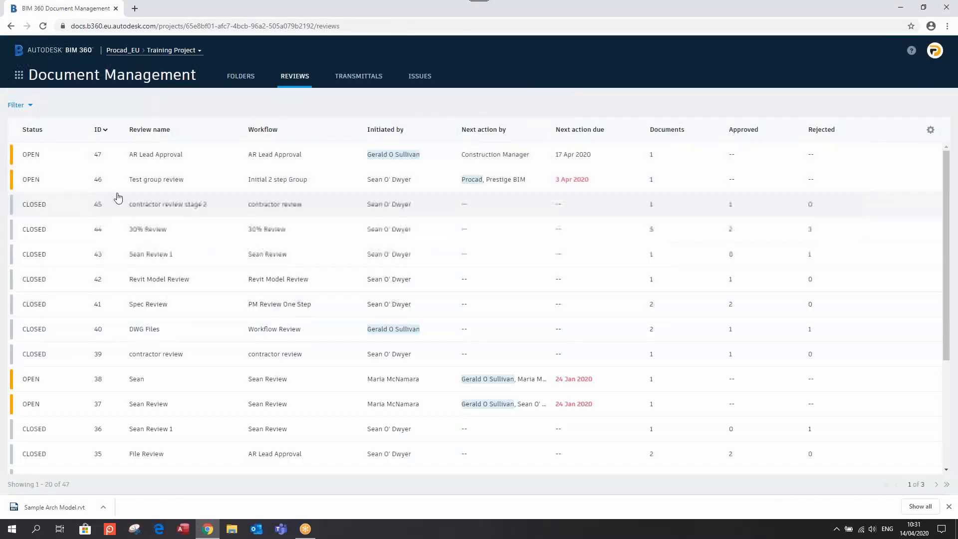
pyautogui.click(60, 160)
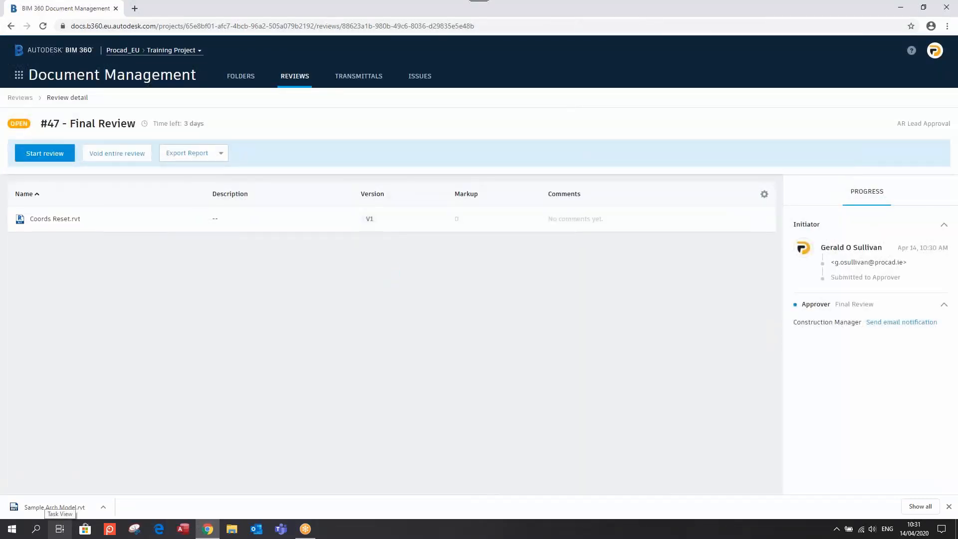
pyautogui.click(35, 154)
pyautogui.click(615, 297)
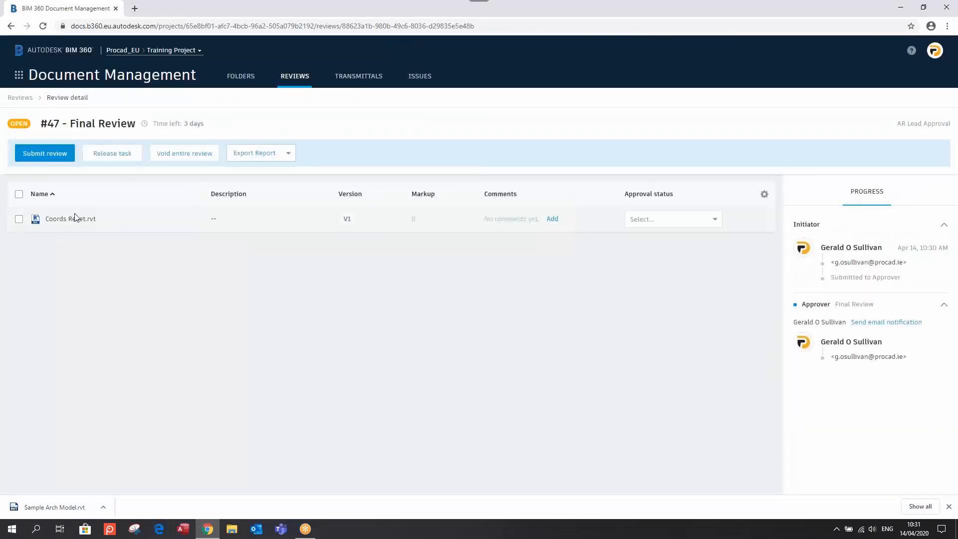
pyautogui.click(65, 219)
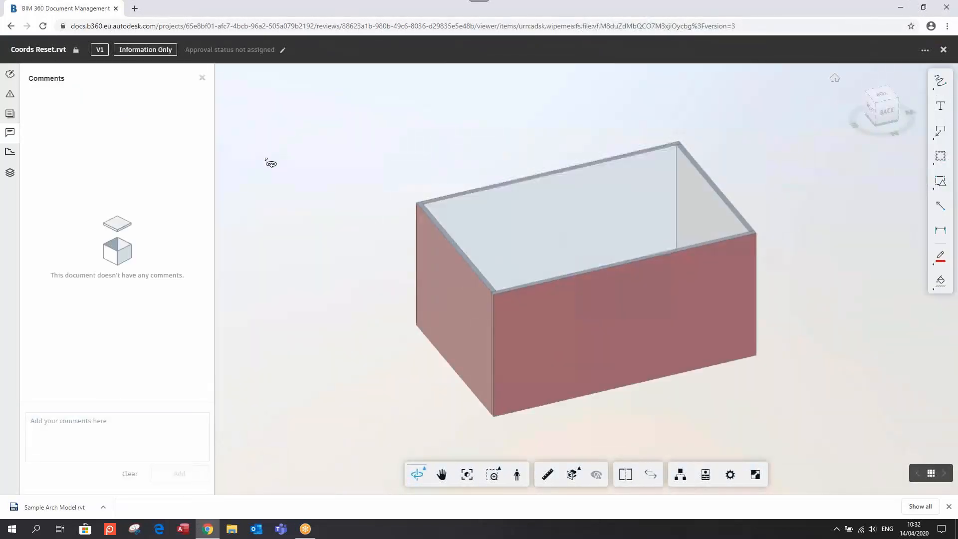
# Set Coords Reset.rvt's approval status to Approved For External
pyautogui.click(264, 51)
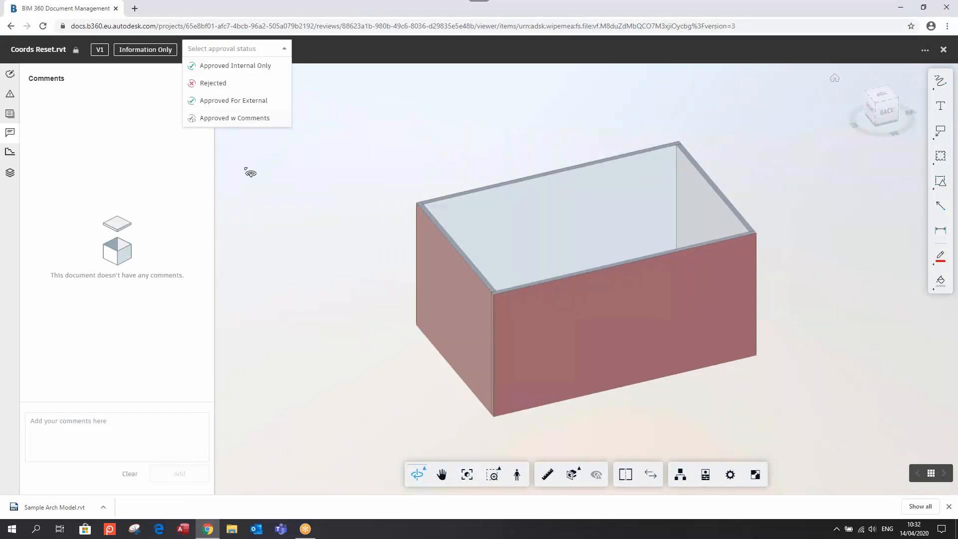
pyautogui.click(234, 67)
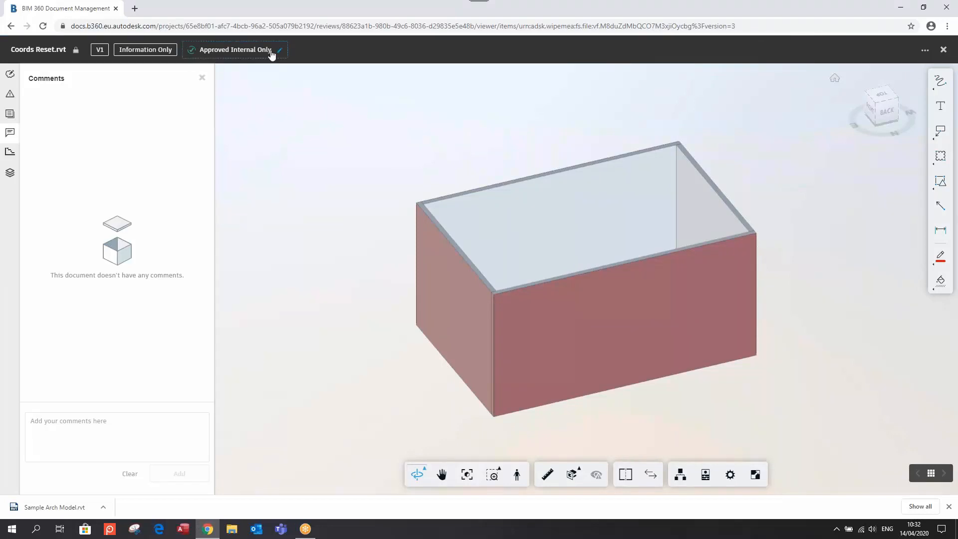
pyautogui.click(271, 51)
pyautogui.click(239, 103)
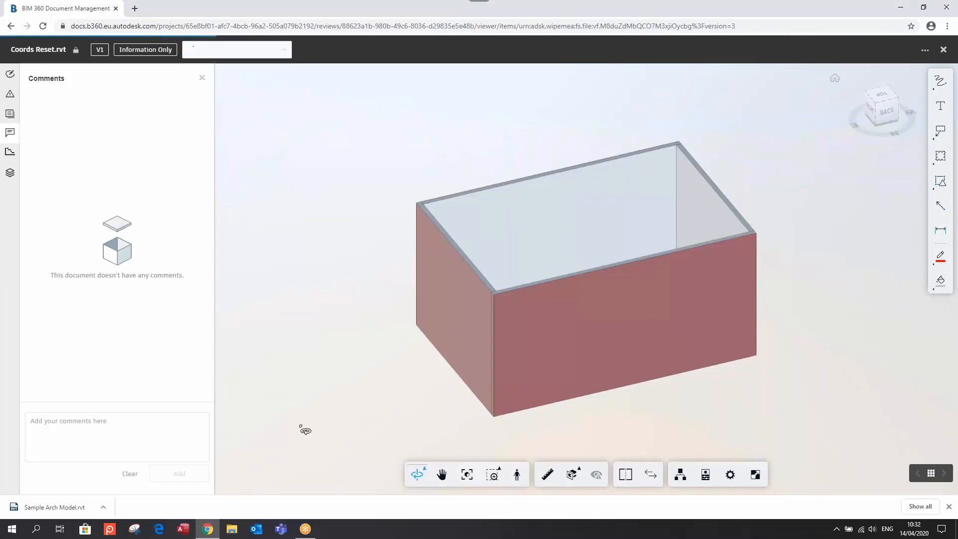
pyautogui.click(943, 50)
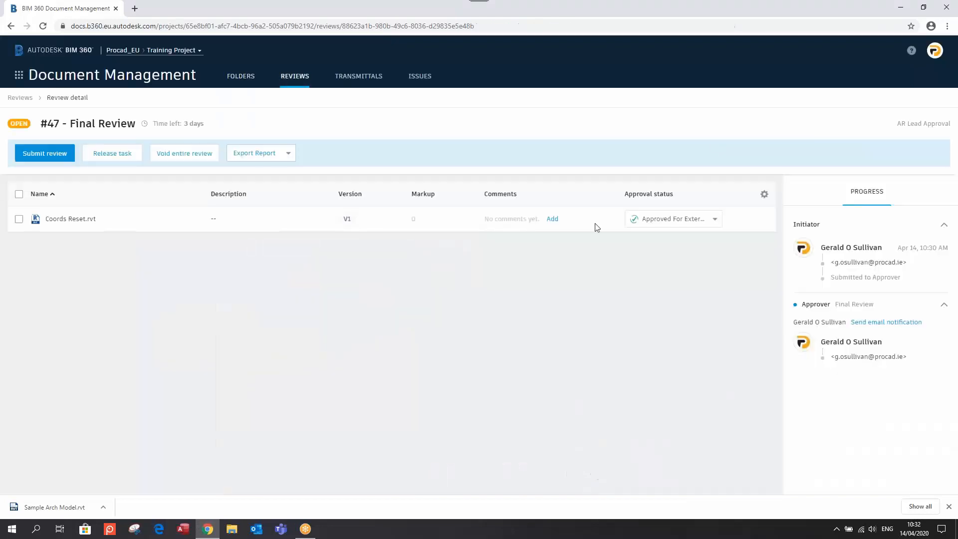
# Submit review #47 and dismiss the review closed notice
pyautogui.click(57, 156)
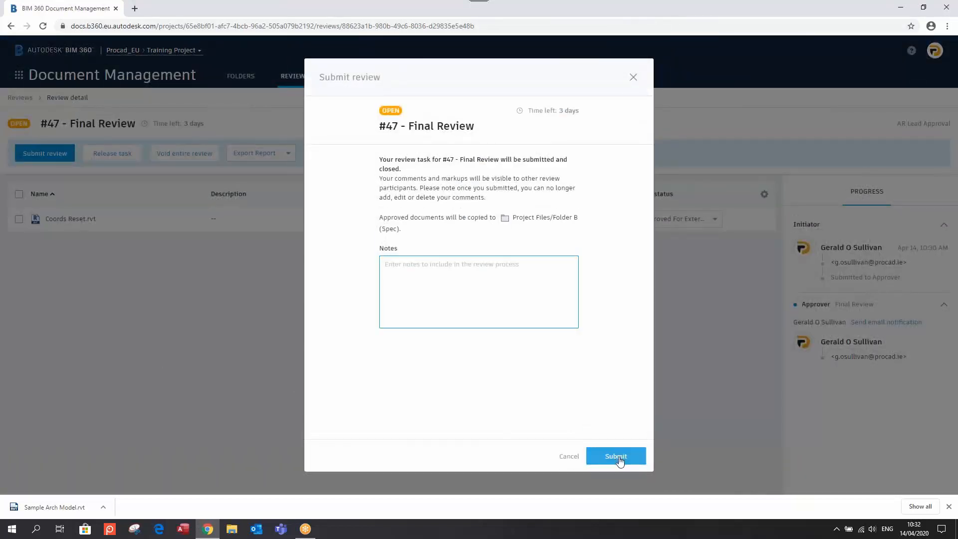
pyautogui.click(627, 461)
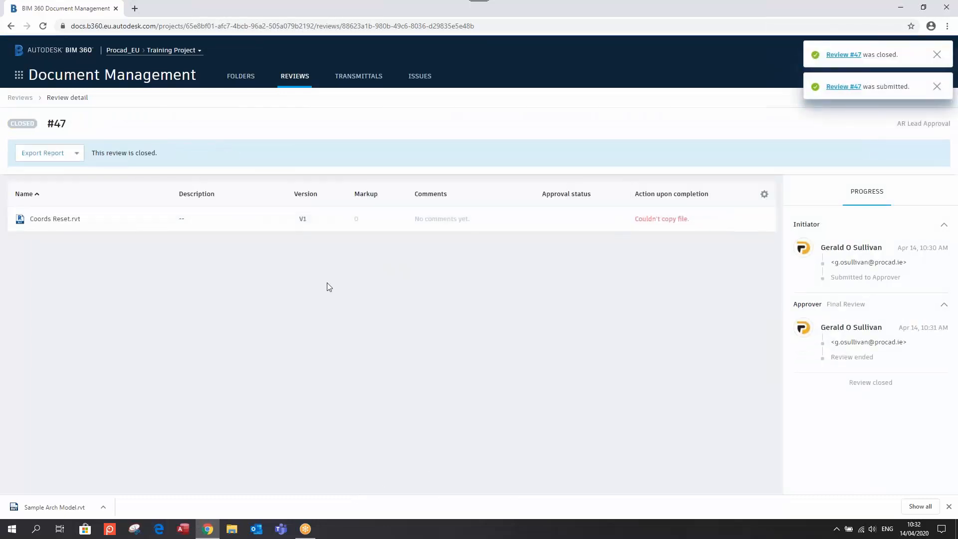
pyautogui.click(937, 55)
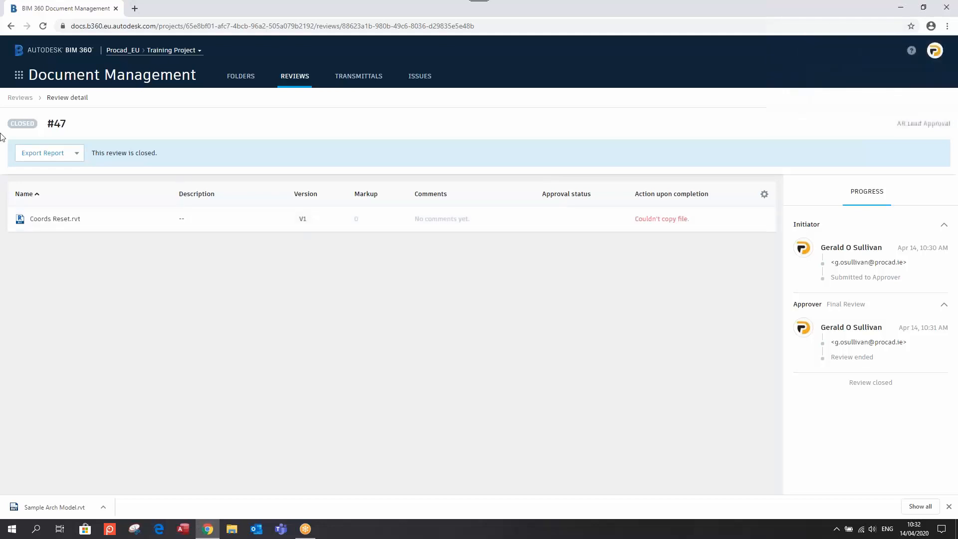
# Browse the Reviews list and the list of 20 sent transmittals
pyautogui.click(357, 77)
pyautogui.click(295, 76)
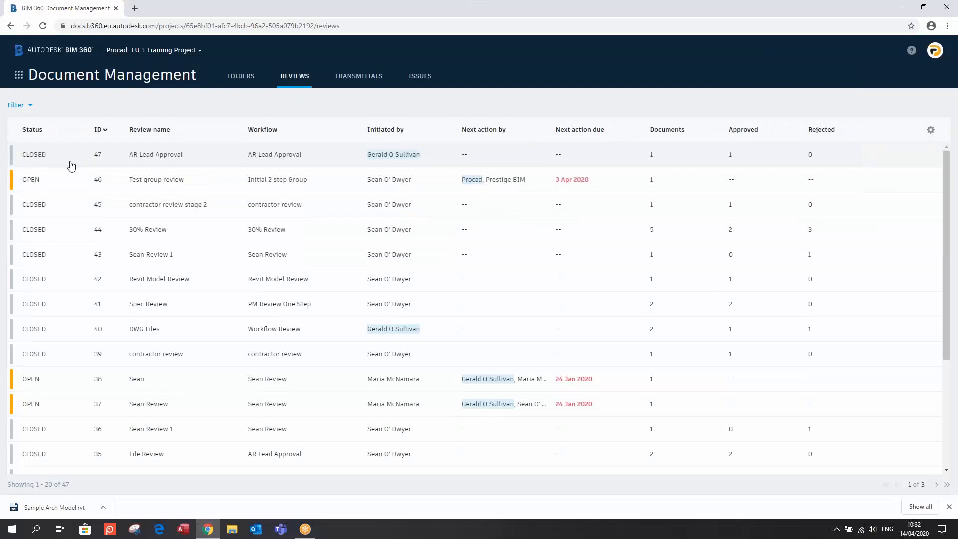
pyautogui.click(350, 77)
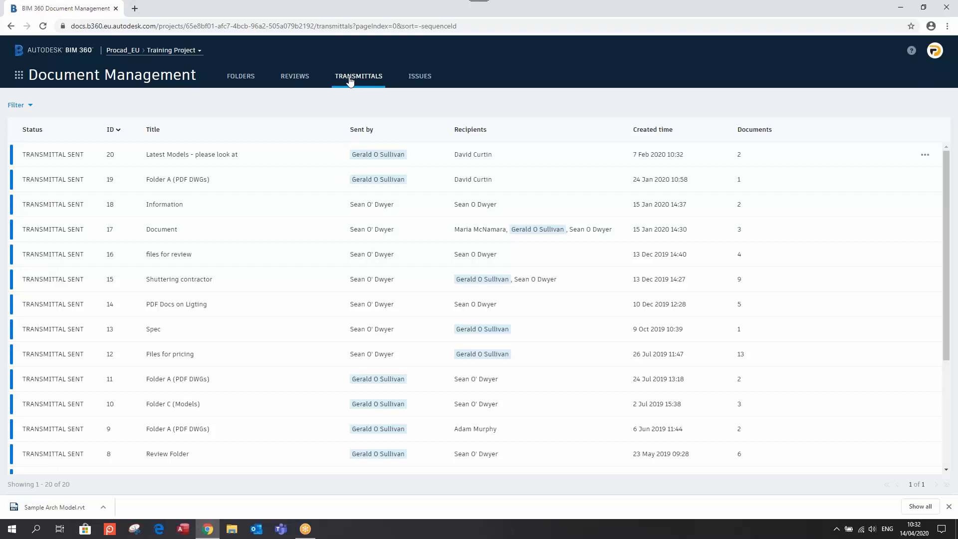
# Go to the project folders and open Folder A (PDF DWGs) with its six items
pyautogui.click(19, 75)
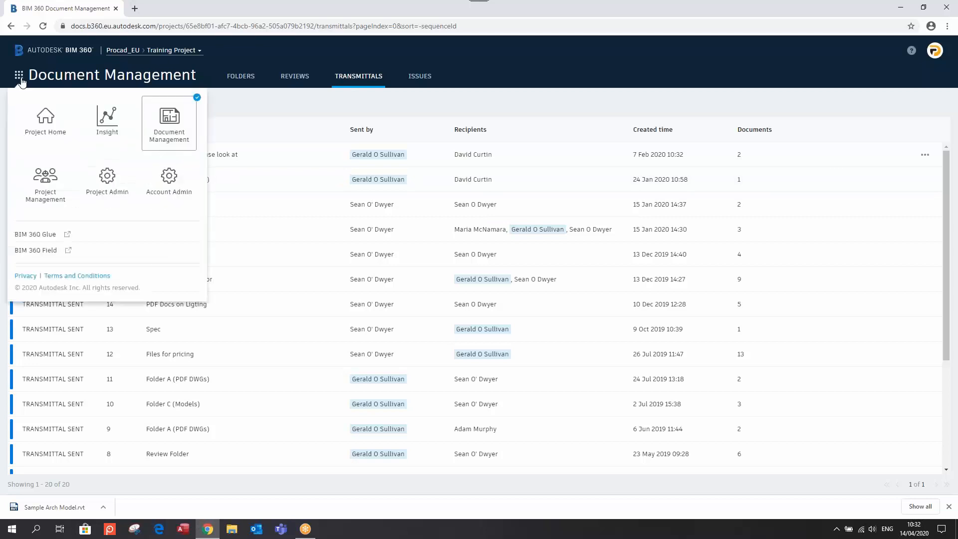
pyautogui.click(247, 72)
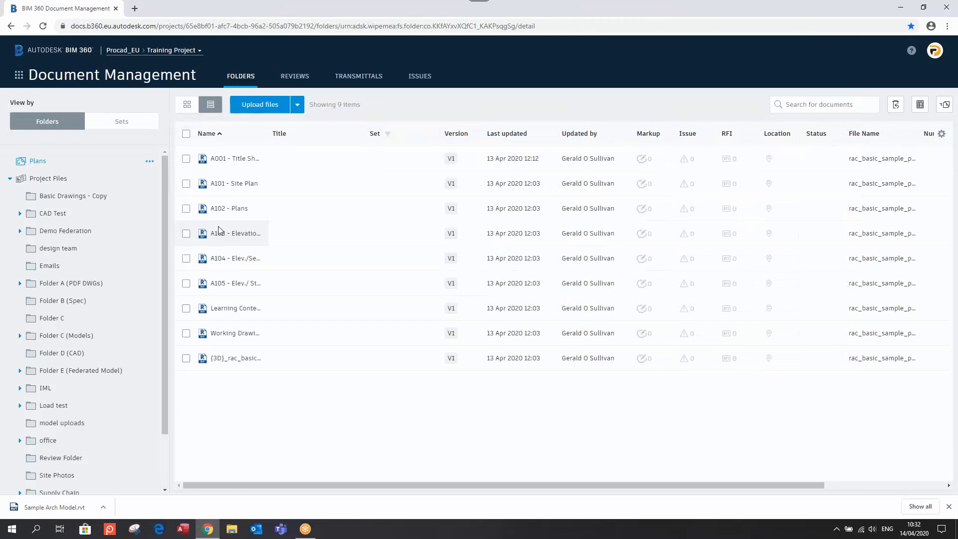
pyautogui.click(52, 284)
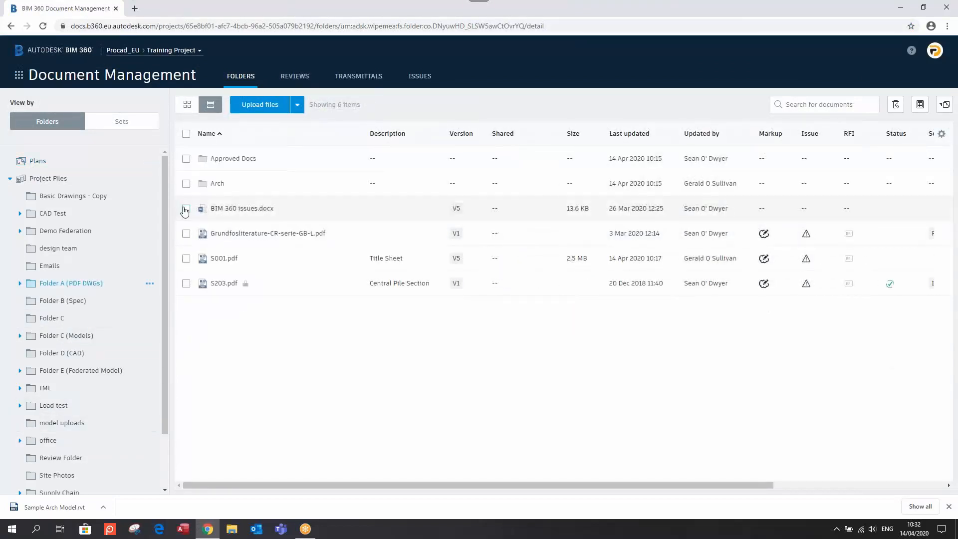
# Start a transmittal for BIM 360 issues.docx and the Grundfosliterature PDF, titled 'Review these Files'
pyautogui.click(185, 209)
pyautogui.click(187, 235)
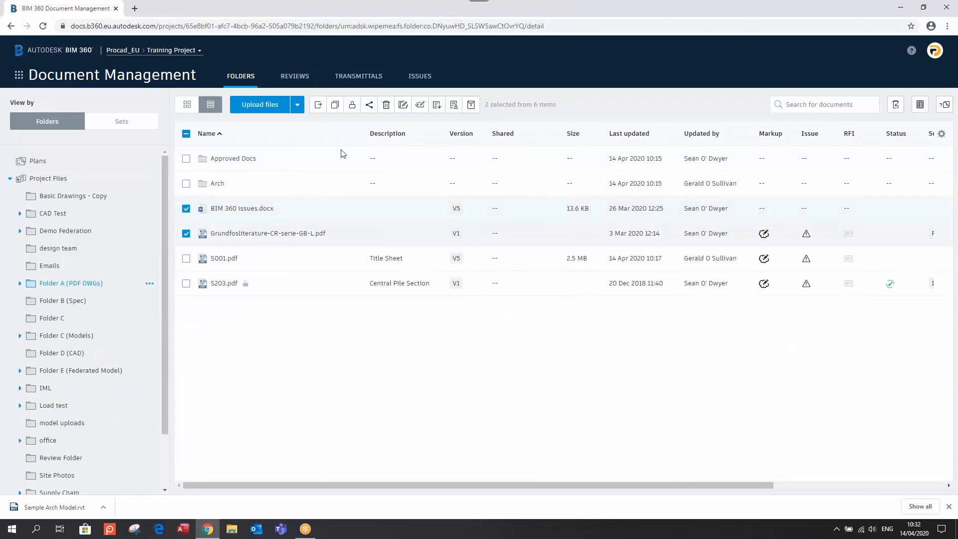
pyautogui.click(471, 105)
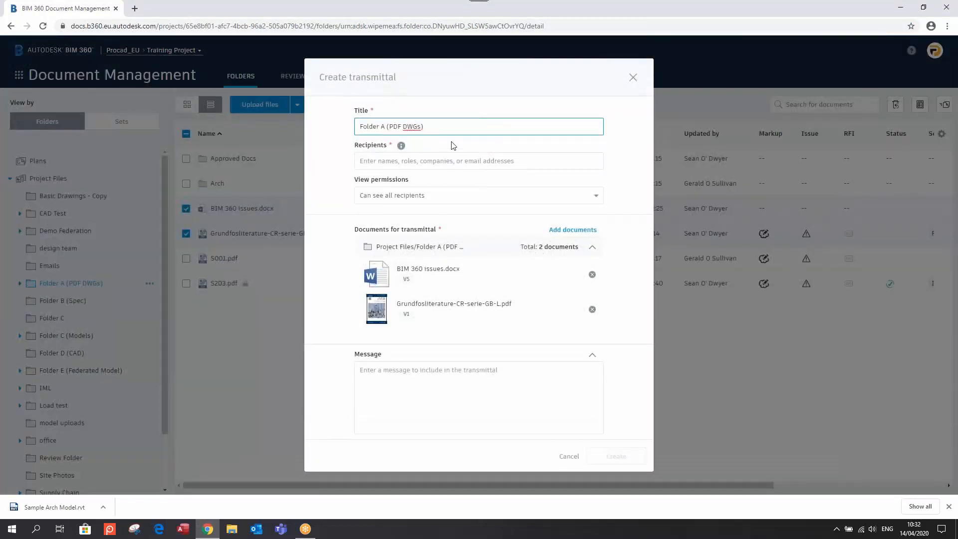
pyautogui.tripleClick(356, 127)
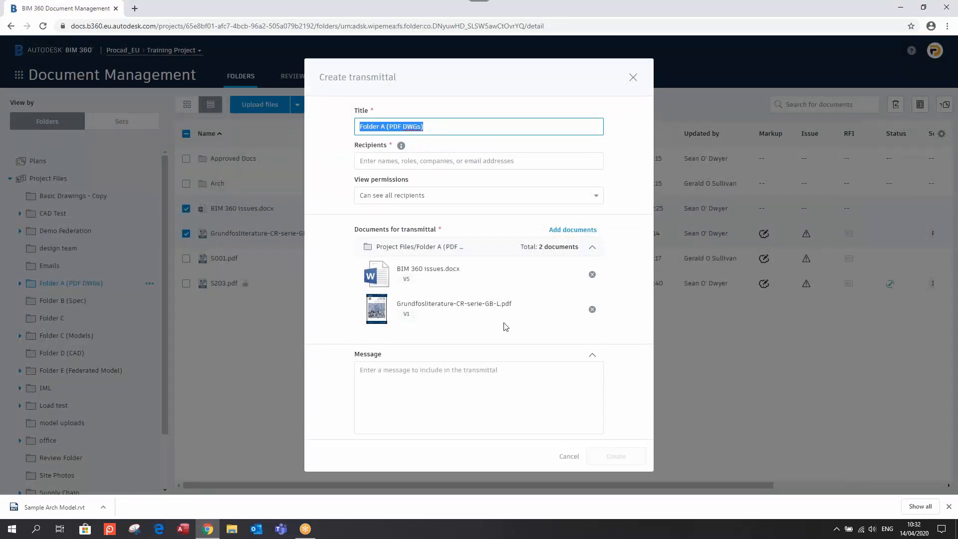
pyautogui.write('Review these Files')
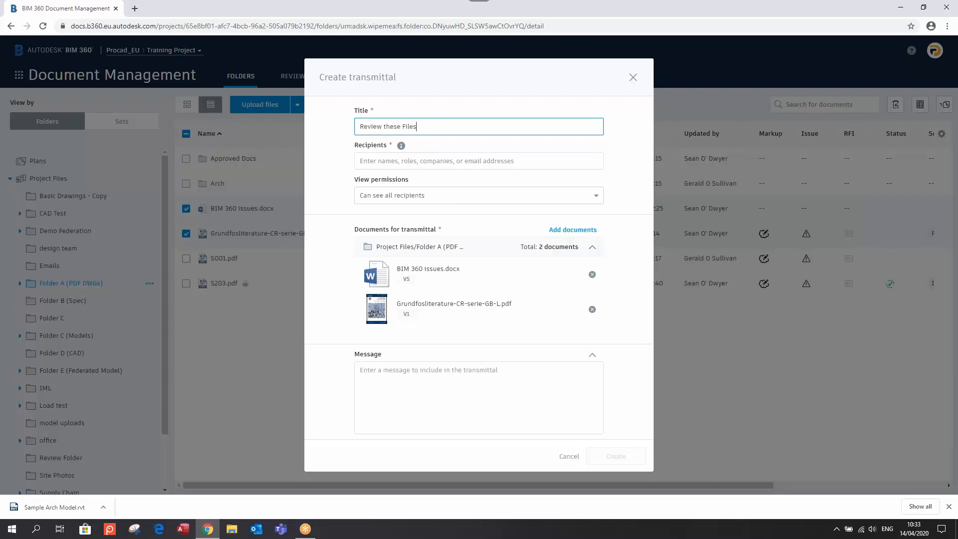
# Add a project member as the recipient and create transmittal #21
pyautogui.click(455, 162)
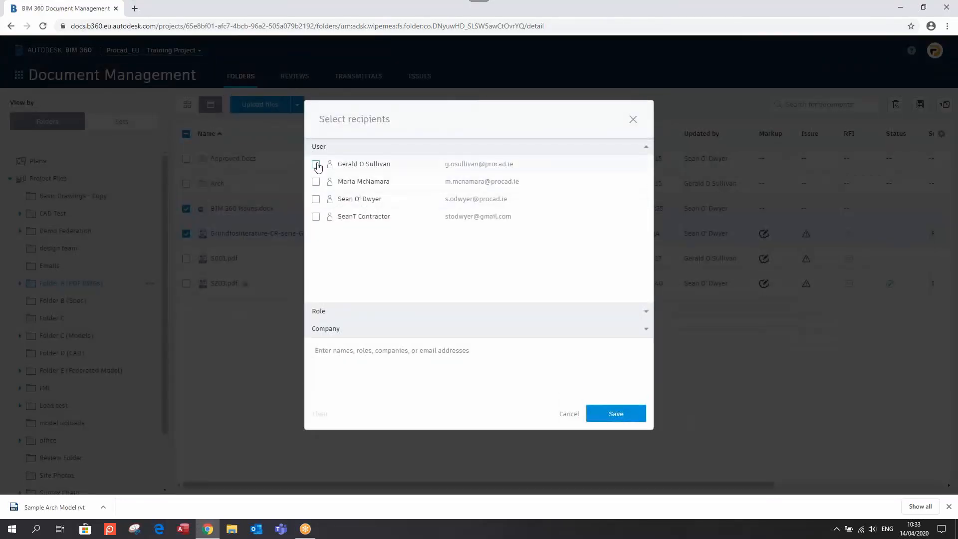
pyautogui.click(316, 164)
pyautogui.click(615, 413)
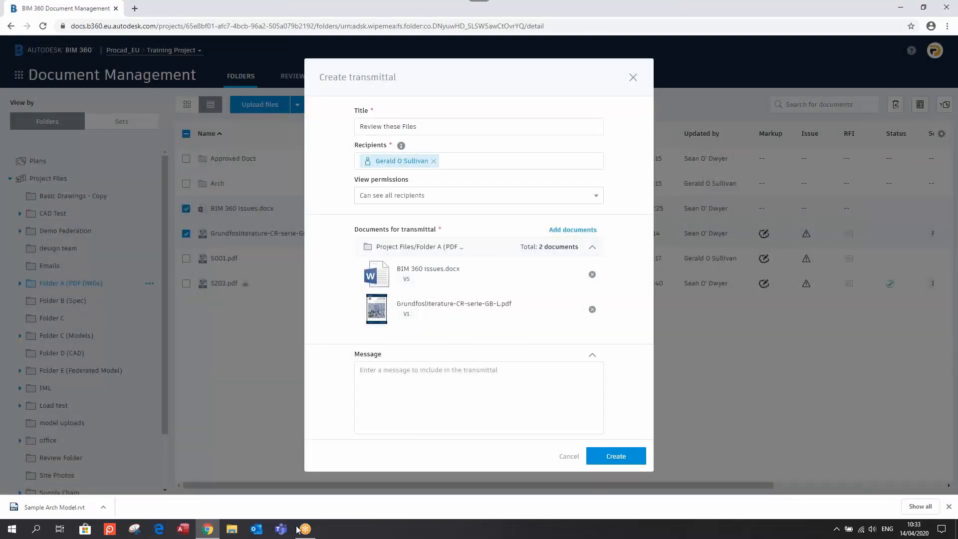
pyautogui.click(621, 458)
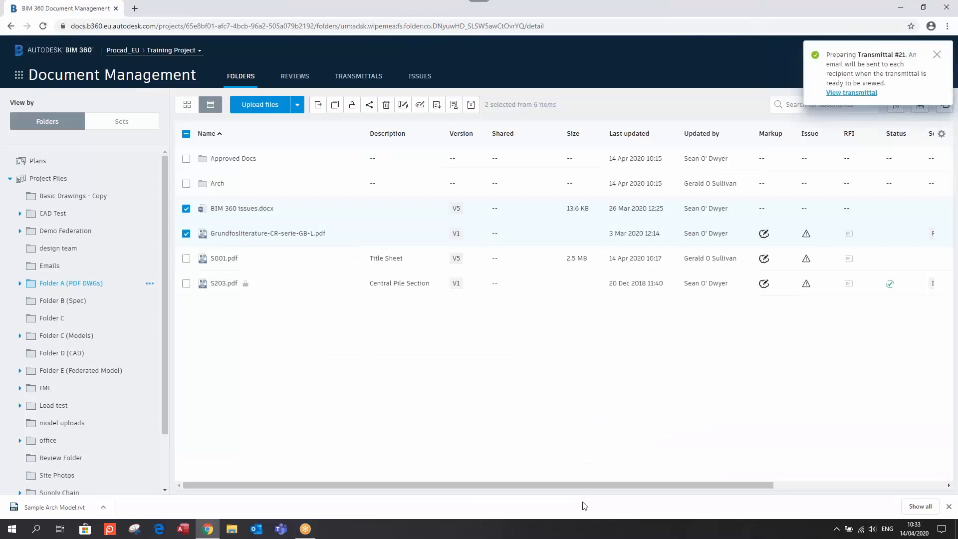
# Clear the transmittal notifications and open transmittal #21's details
pyautogui.click(936, 54)
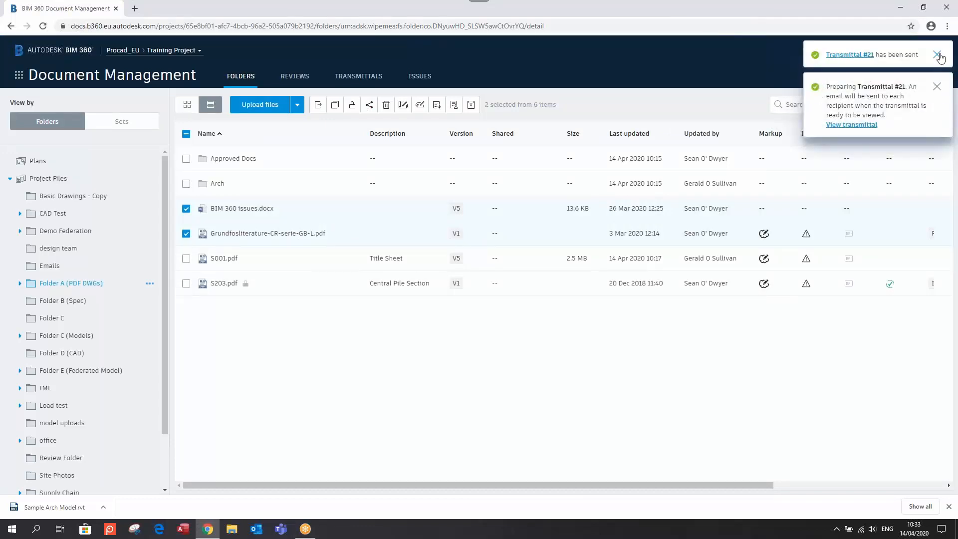
pyautogui.click(936, 56)
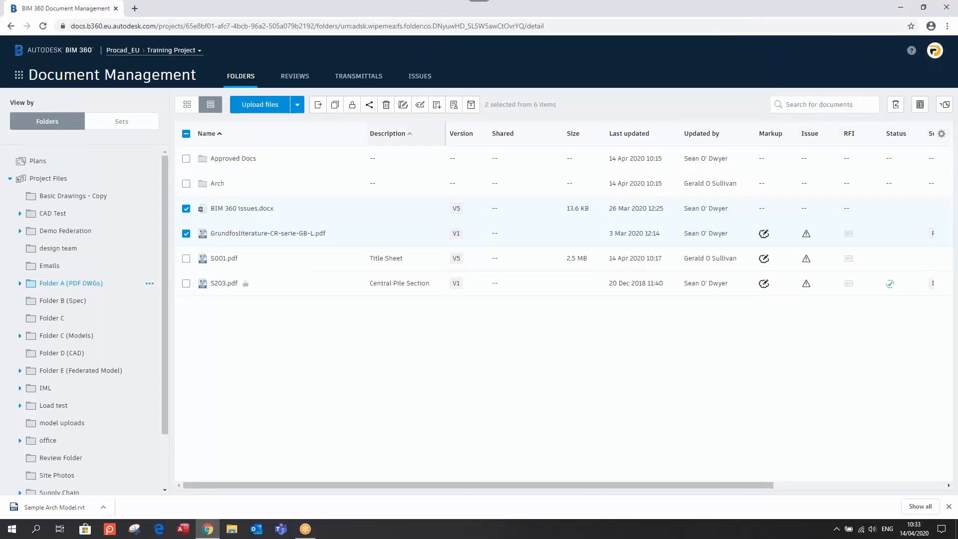
pyautogui.click(358, 76)
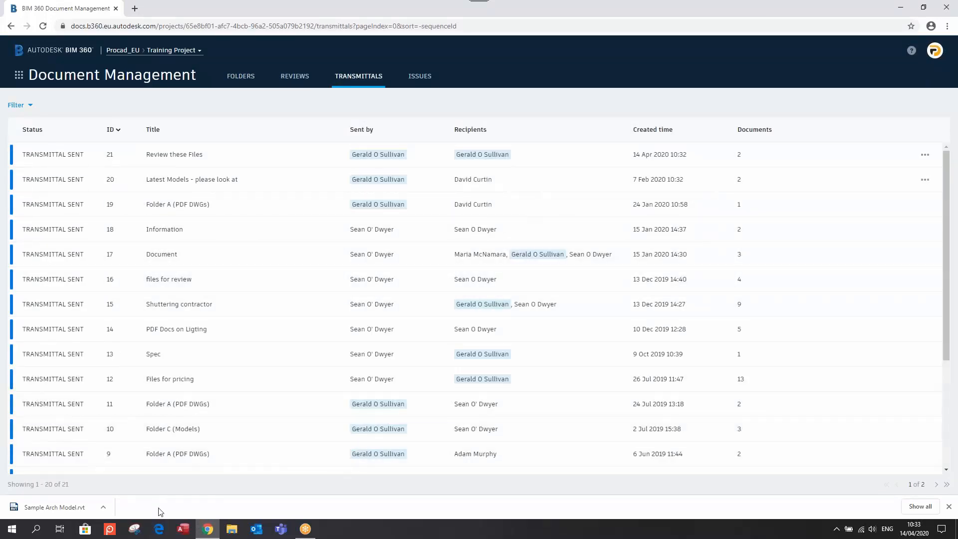
pyautogui.click(101, 224)
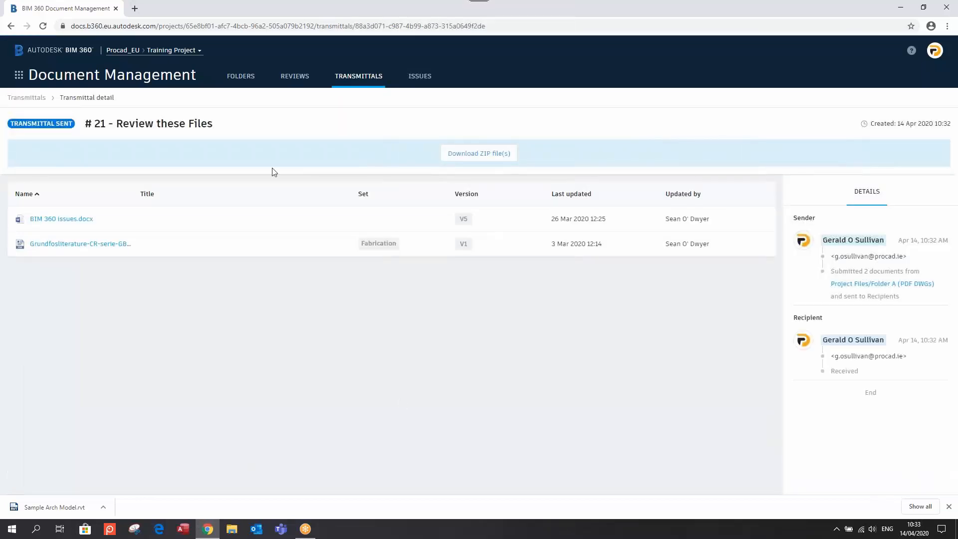
# Download transmittal #21's files as a ZIP, then return to the project folders
pyautogui.click(486, 155)
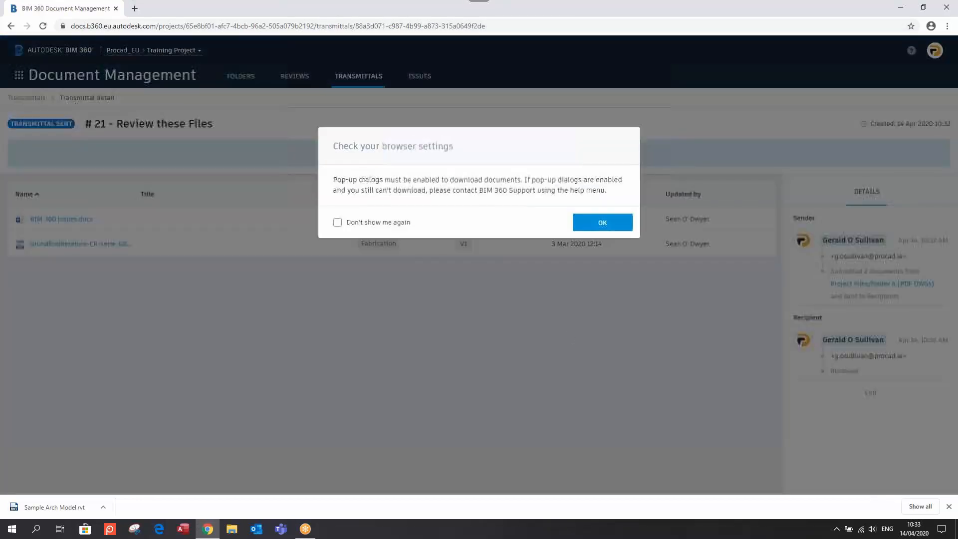
pyautogui.click(596, 222)
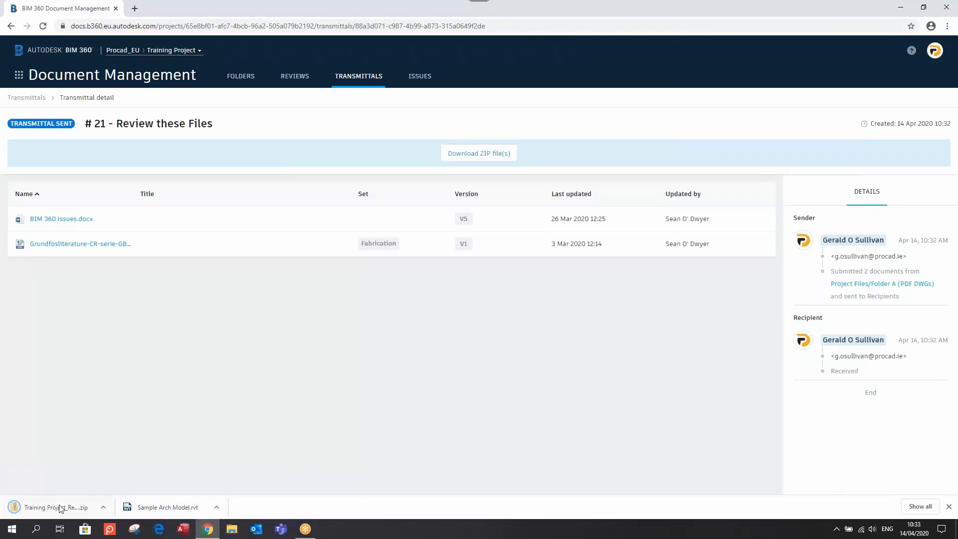
pyautogui.click(19, 75)
pyautogui.click(240, 76)
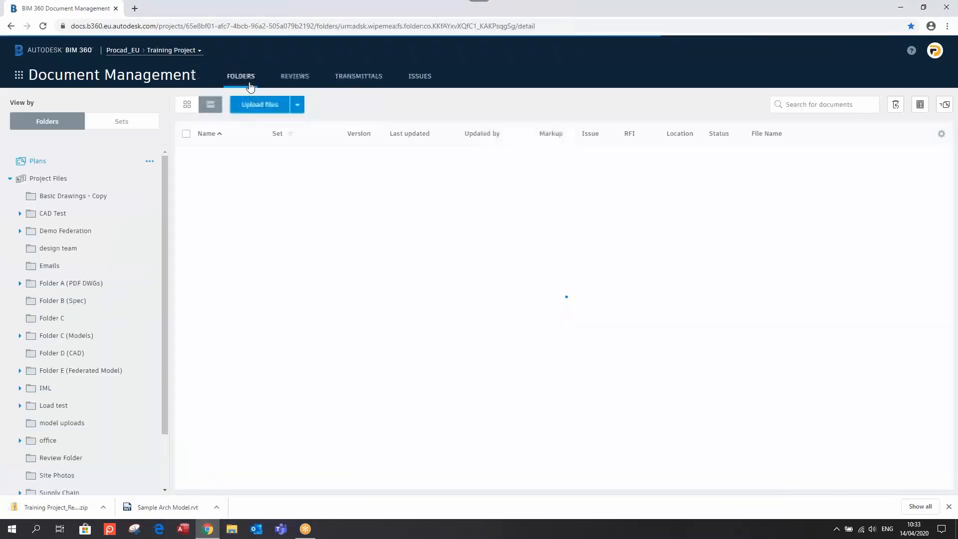
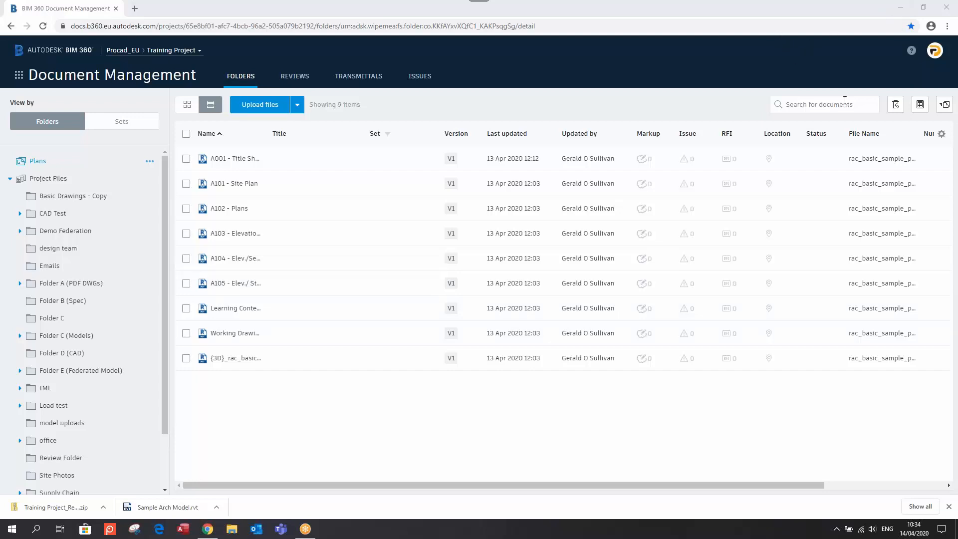
# Go from Folder D (CAD) to Folder C (Models) to list its 11 items
pyautogui.click(75, 353)
pyautogui.click(67, 335)
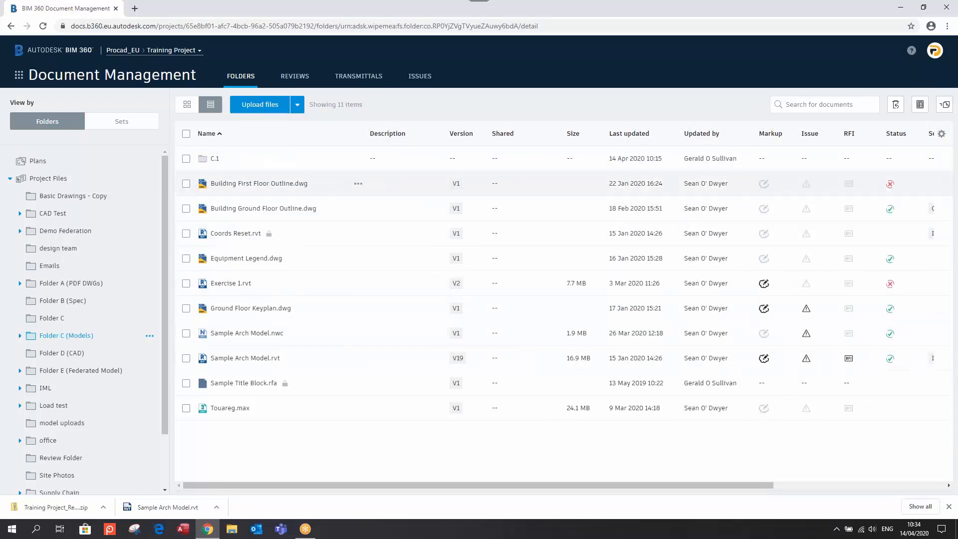
# Leave only Building First Floor Outline.dwg selected, deselecting Building Ground Floor Outline.dwg
pyautogui.click(186, 184)
pyautogui.click(185, 210)
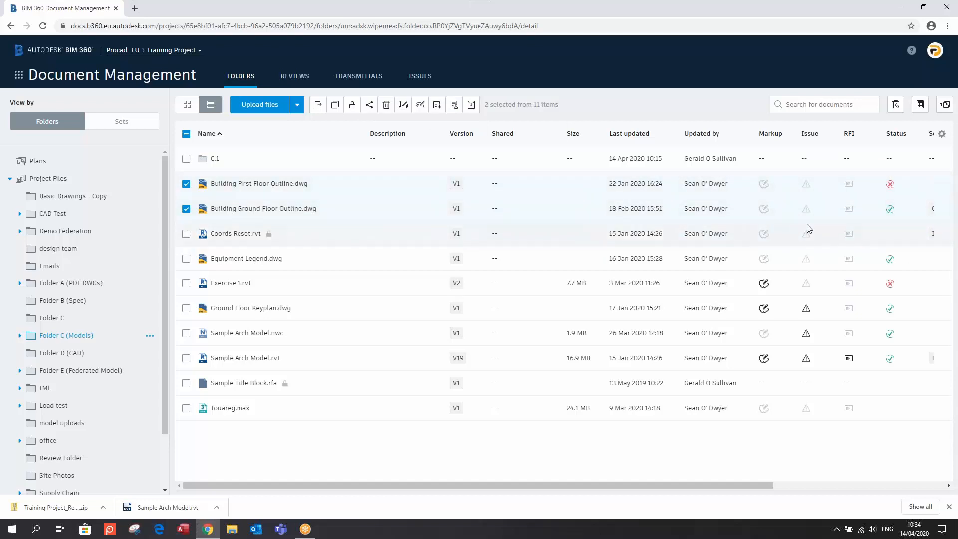
pyautogui.click(186, 209)
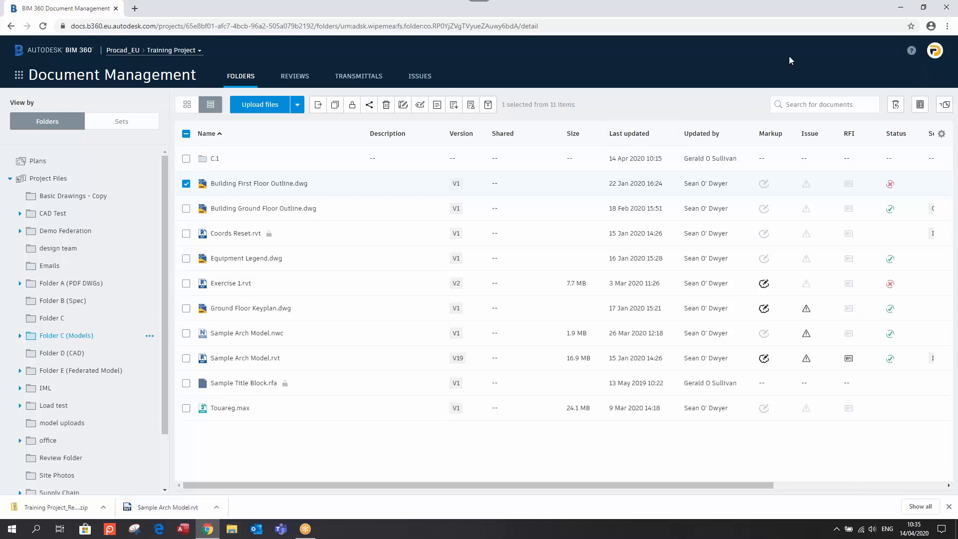
pyautogui.click(815, 11)
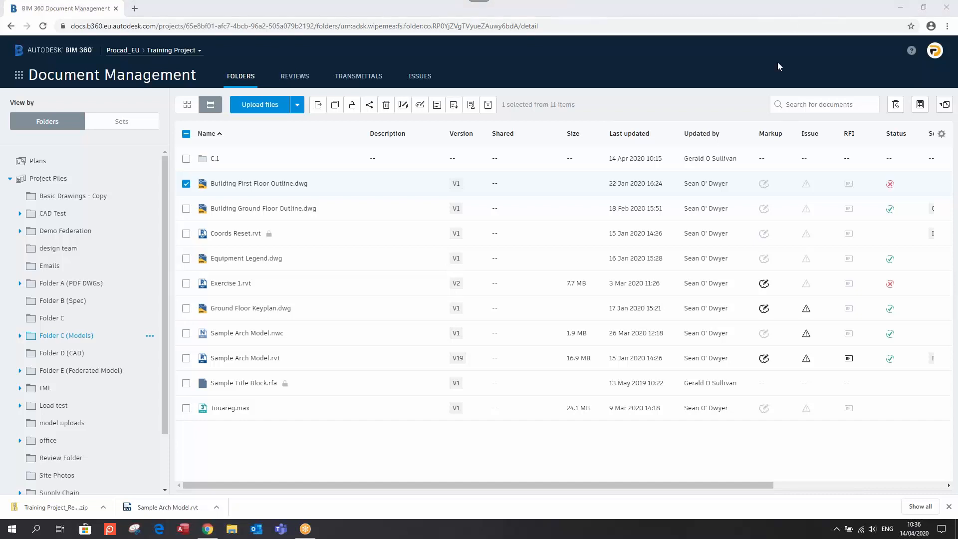